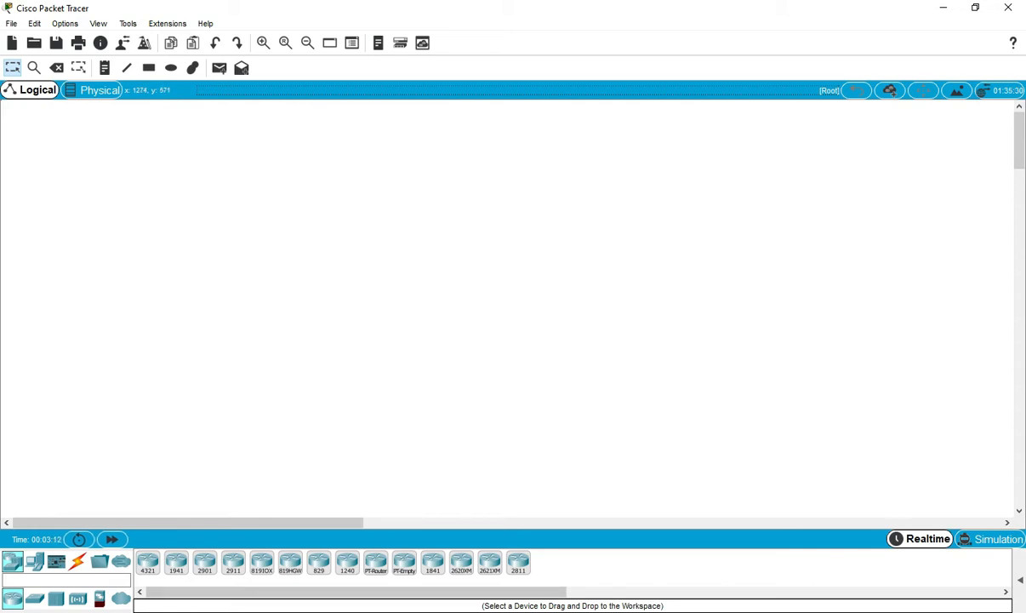
- Switch to the browser and review topic 1.4 on interface and cable issues in the 200-301-CCNA.pdf exam topics
left_click(293, 611)
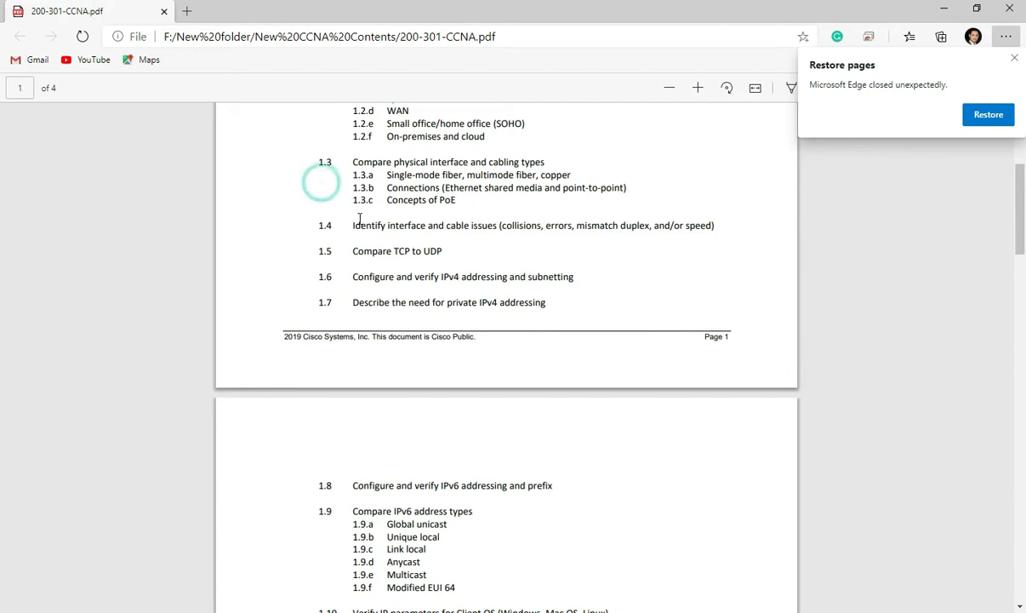
scroll(337, 228, "up", 5)
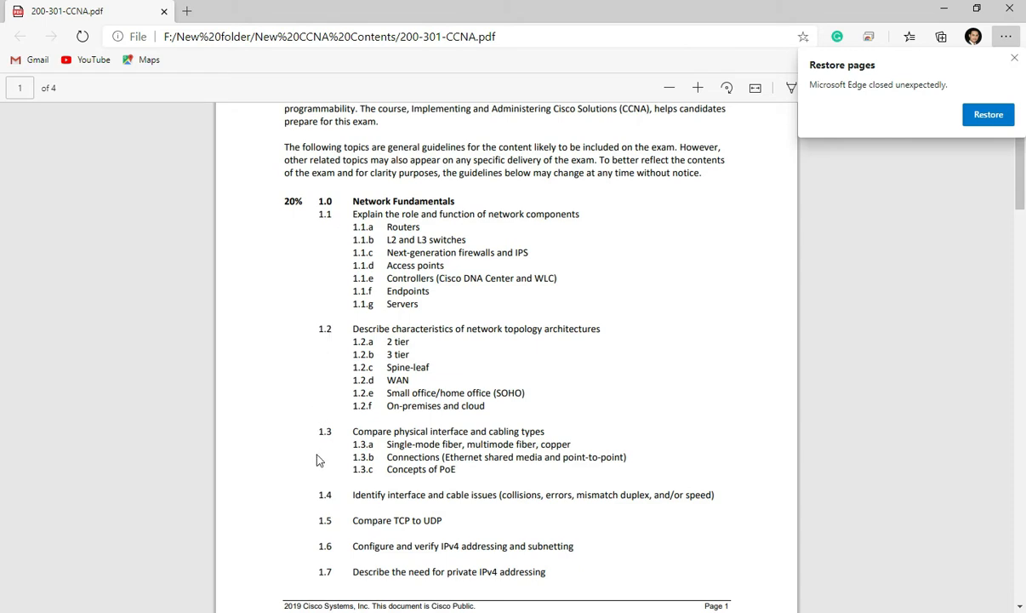
left_click(321, 496)
left_click_drag(340, 496, 497, 495)
left_click(534, 479)
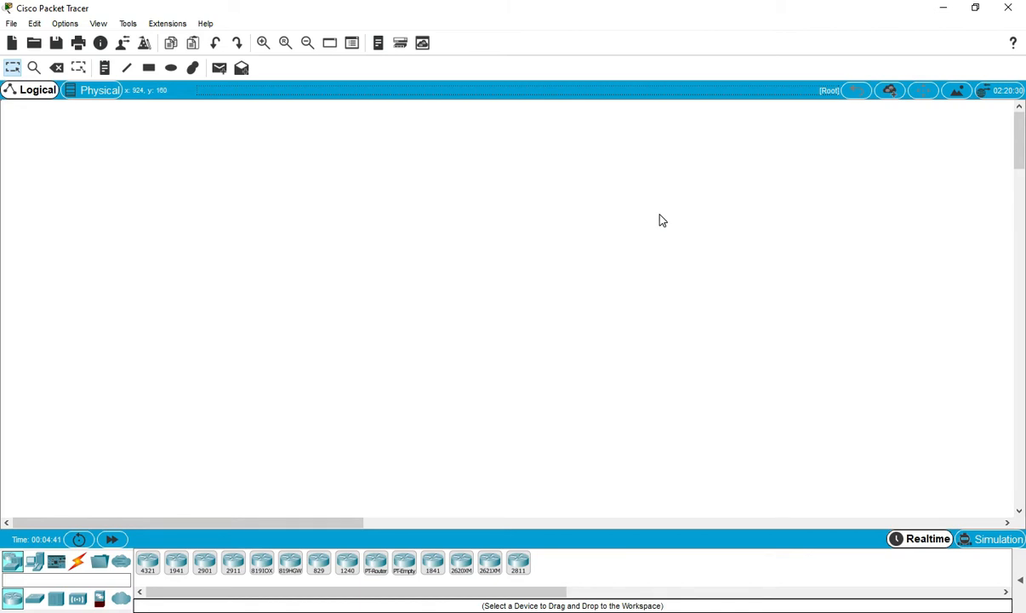
- Switch to Packet Tracer, place two 2960 switches side by side in the empty workspace, and adjust their positions
left_click(36, 600)
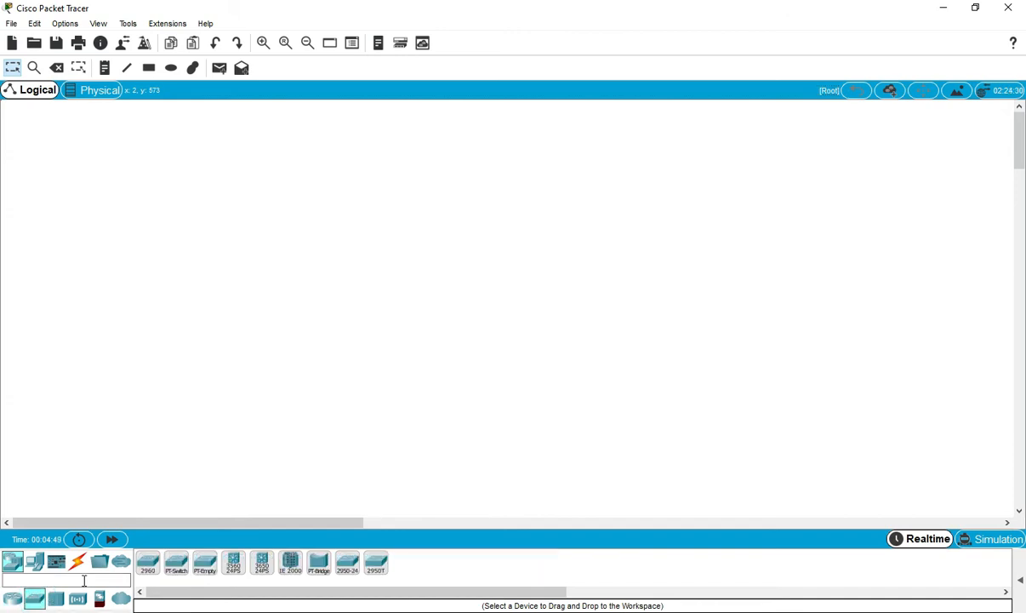
left_click_drag(149, 572, 286, 253)
left_click_drag(156, 568, 501, 252)
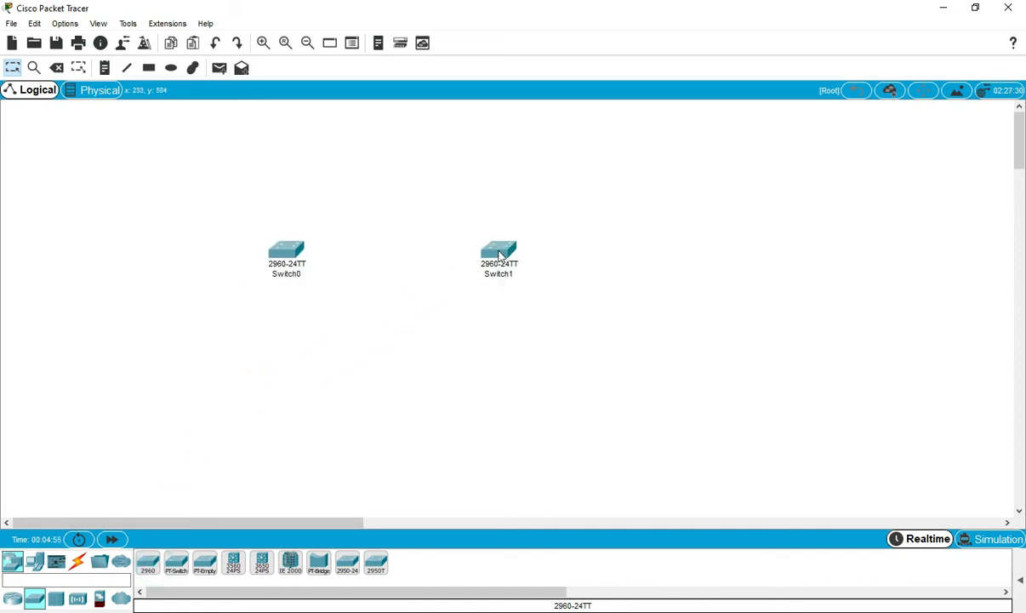
left_click_drag(281, 247, 335, 248)
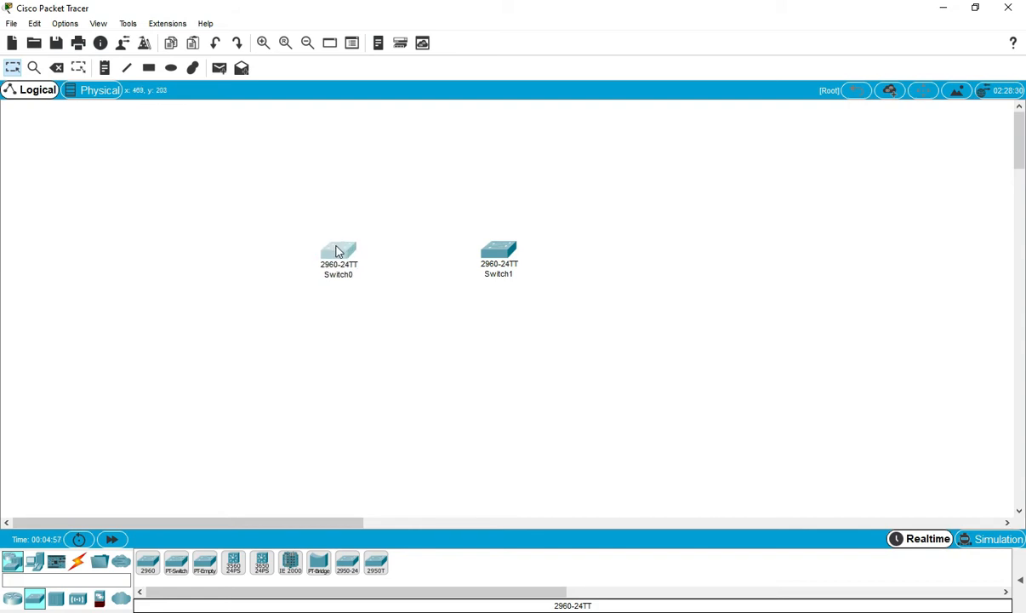
left_click_drag(501, 246, 534, 248)
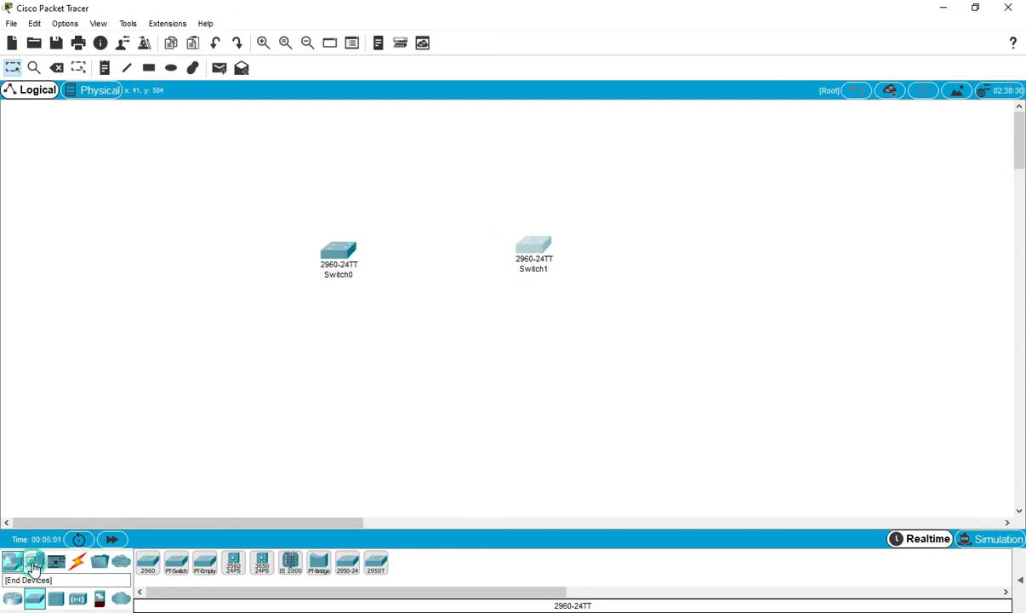
- Add six PCs to the workspace, stacking three on the outer side of each switch
left_click(34, 563)
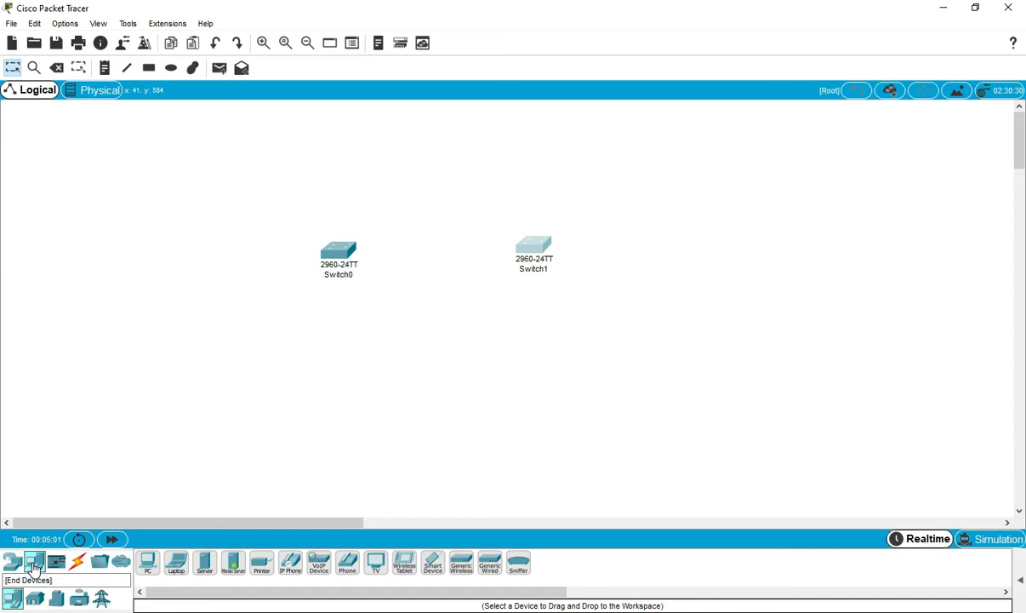
left_click(147, 562, "ctrl")
left_click(132, 158)
left_click(100, 243)
left_click(105, 328)
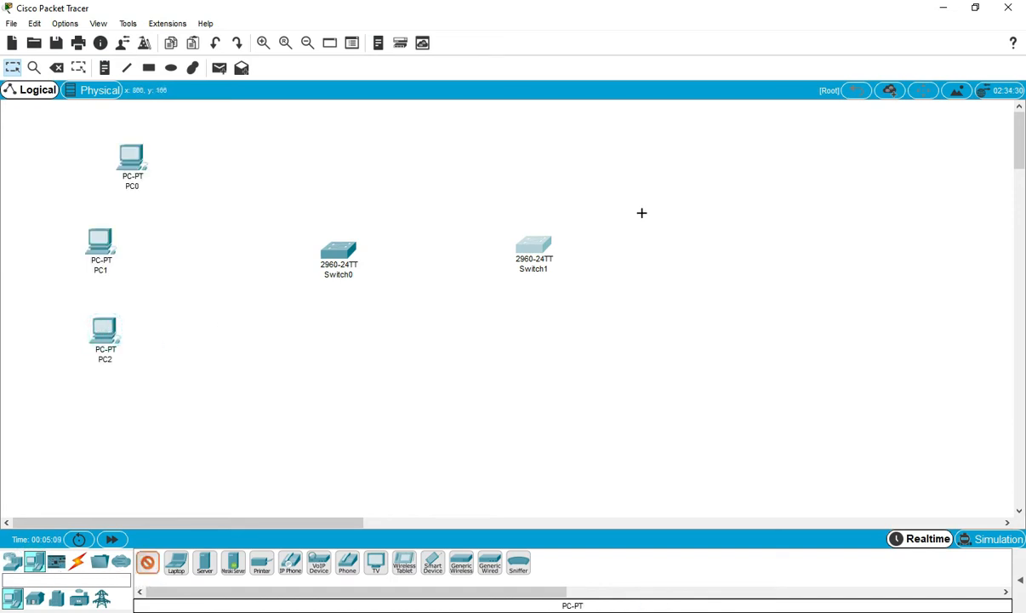
left_click(707, 150)
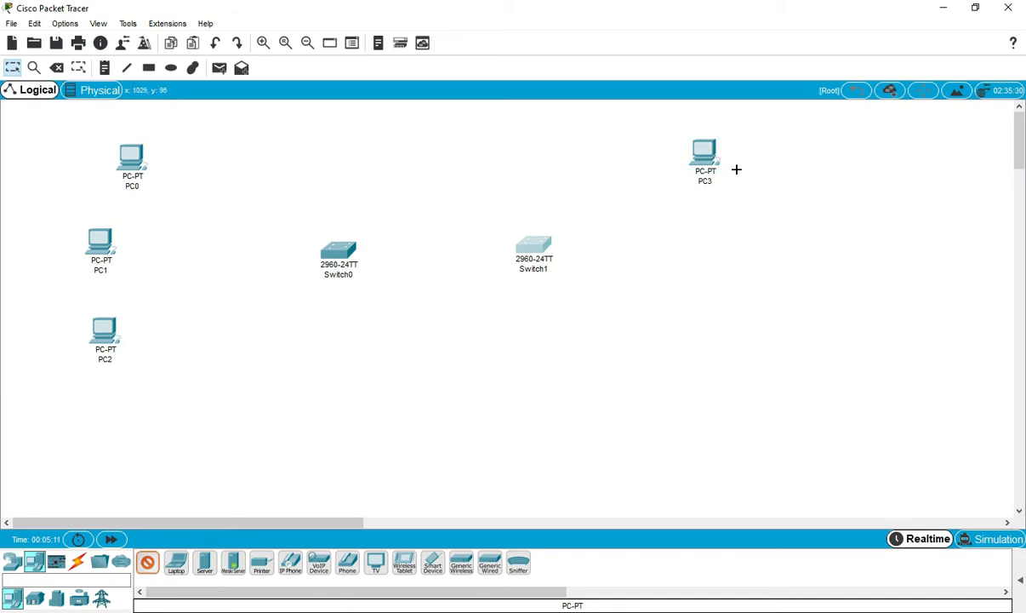
left_click(728, 246)
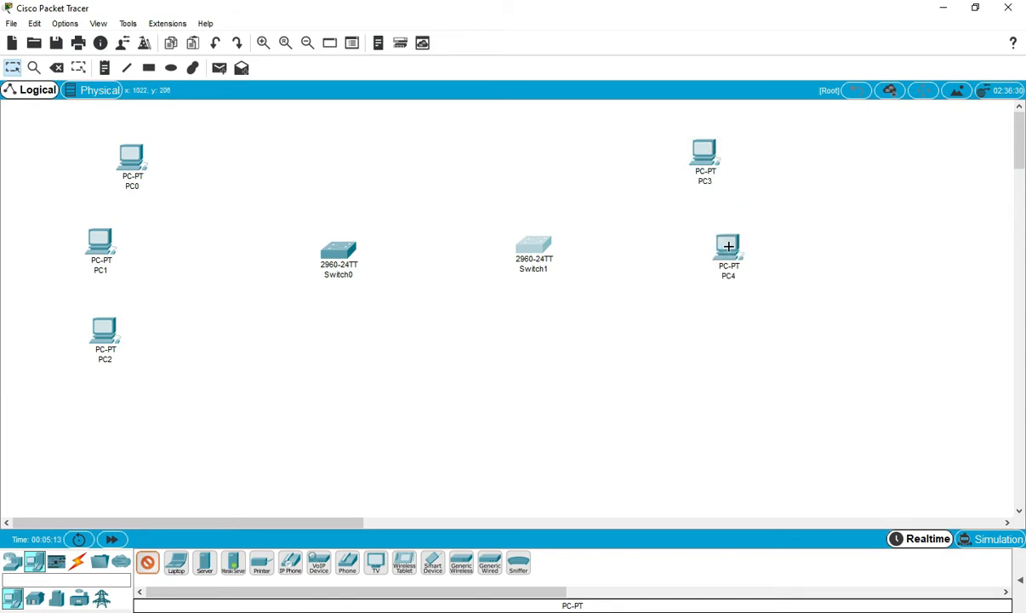
left_click(728, 343)
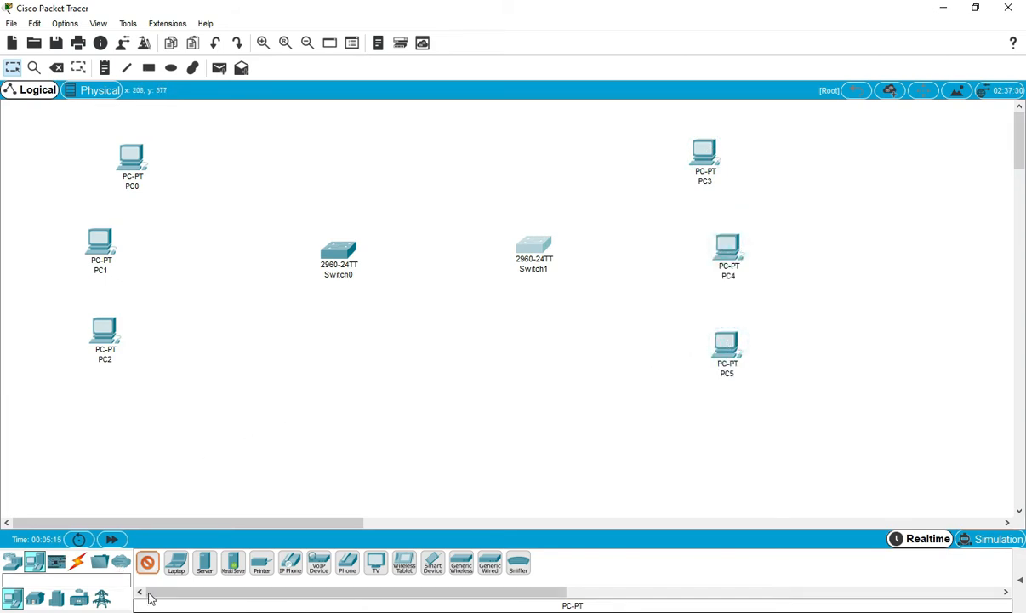
left_click(151, 557)
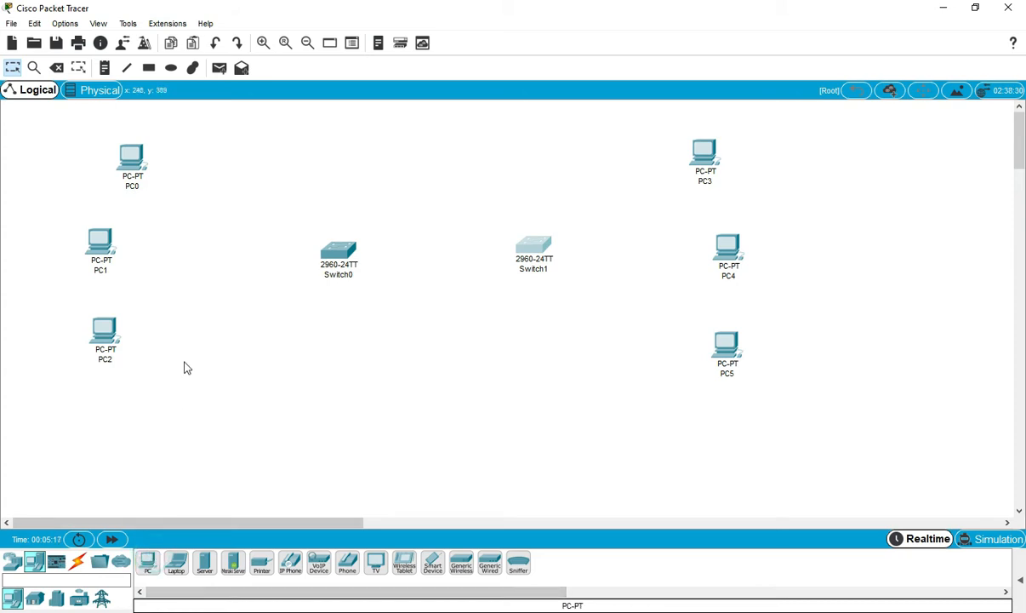
- Reposition Switch0 closer to PC0–PC2 and shift Switch1 slightly away from PC3–PC5
left_click_drag(340, 255, 289, 251)
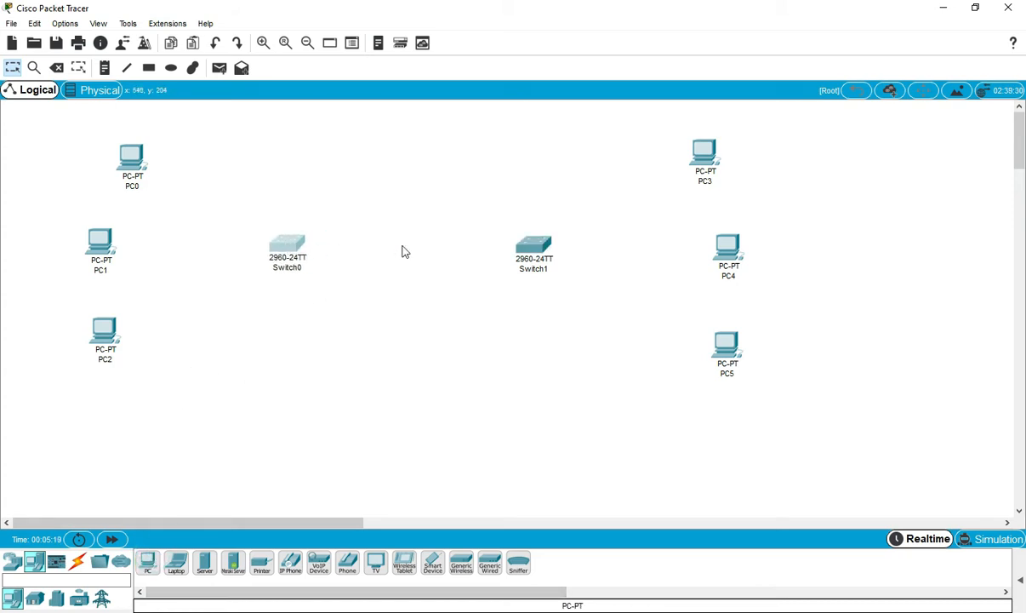
left_click_drag(644, 136, 750, 339)
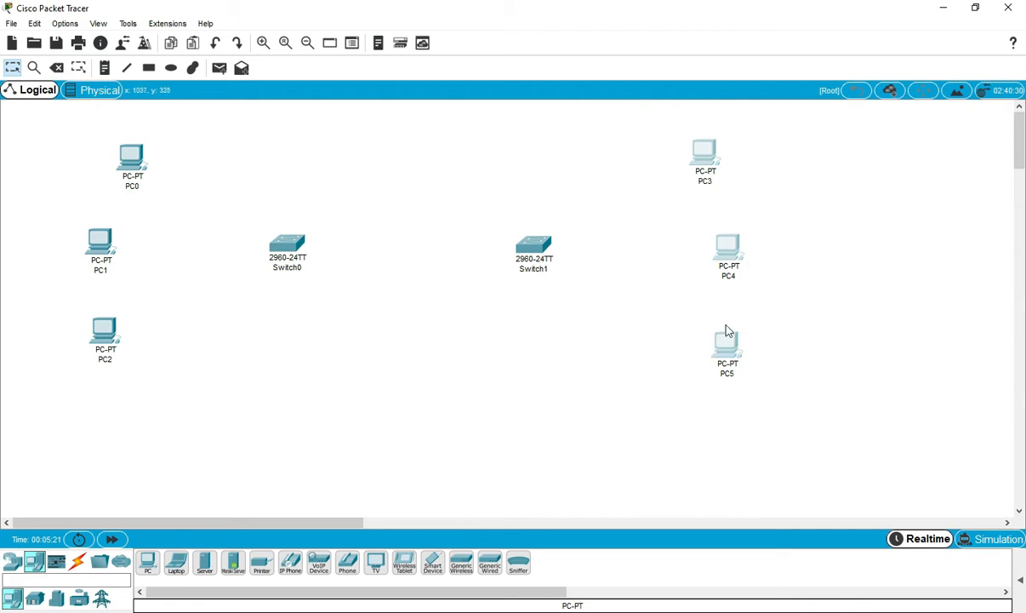
left_click_drag(529, 249, 505, 248)
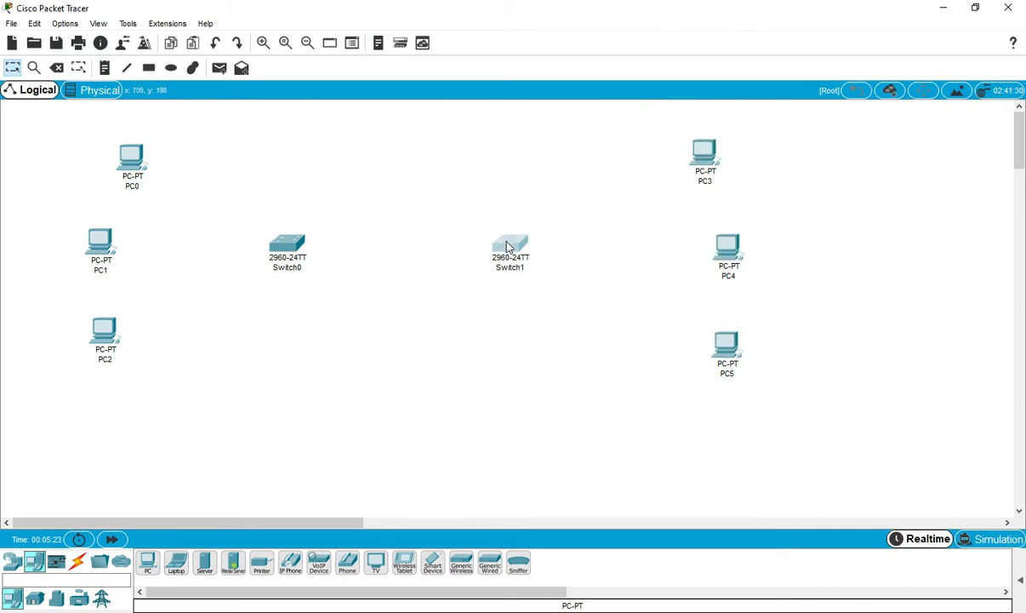
- Connect PC0, PC1 and PC2 to Switch0 using the automatically chosen connection type
left_click(78, 562)
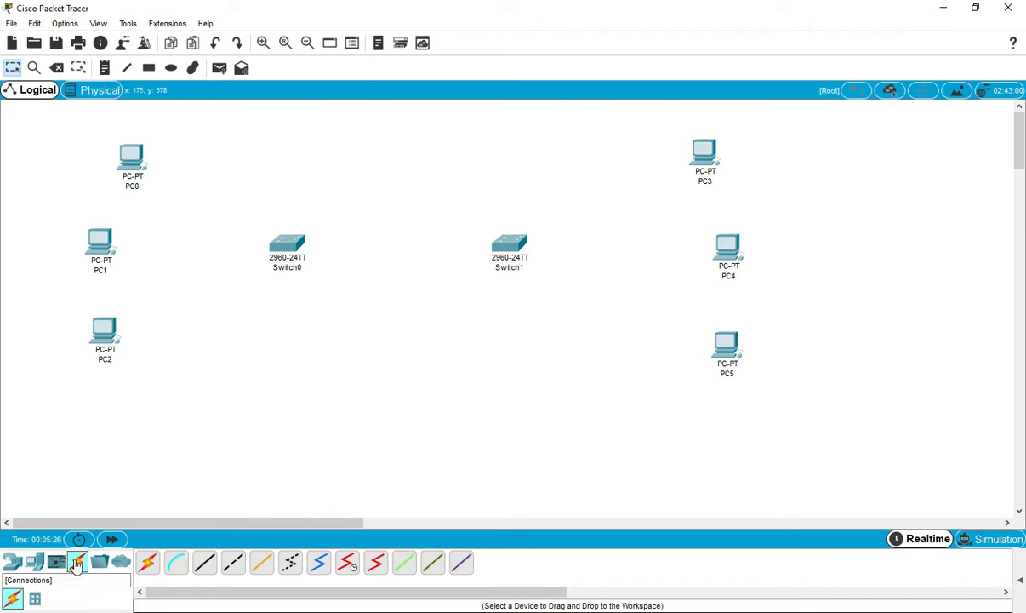
left_click(148, 563)
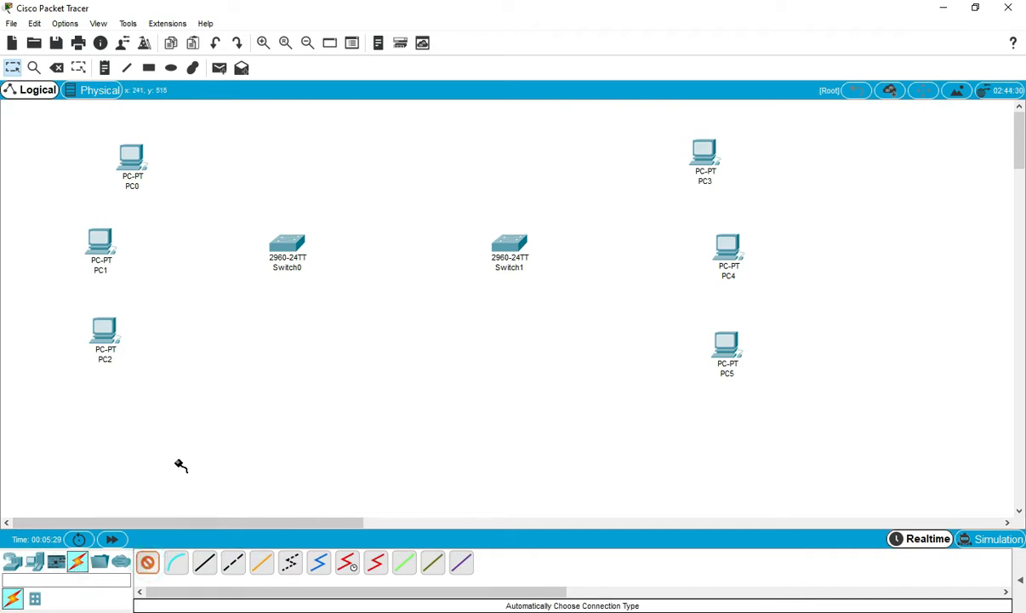
left_click(134, 164)
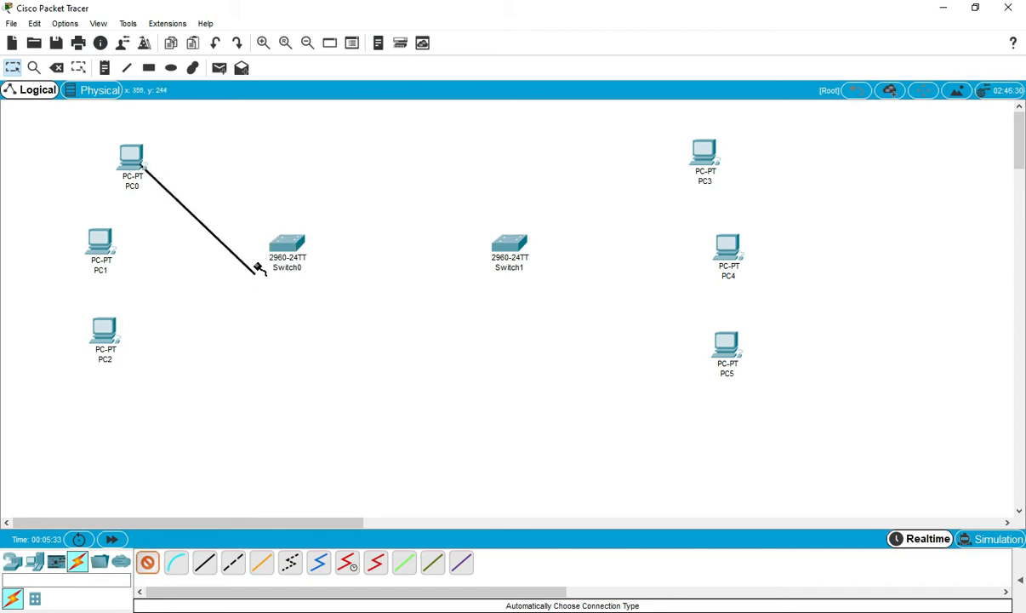
left_click(277, 244)
left_click(100, 238)
left_click(283, 252)
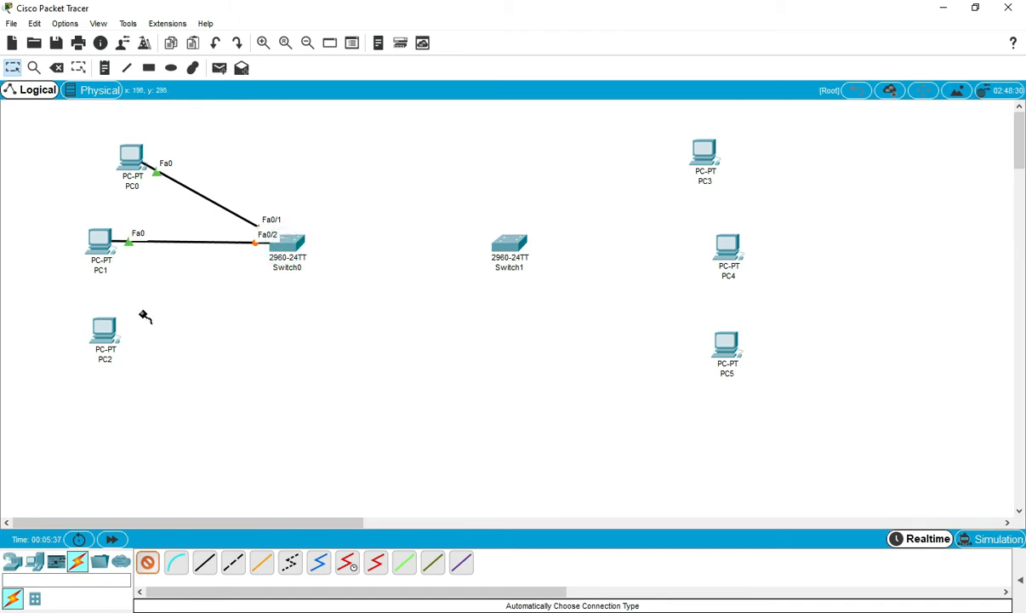
left_click(103, 330)
left_click(275, 224)
- Connect PC3, PC4 and PC5 to Switch1 with automatically chosen cables
left_click(696, 155)
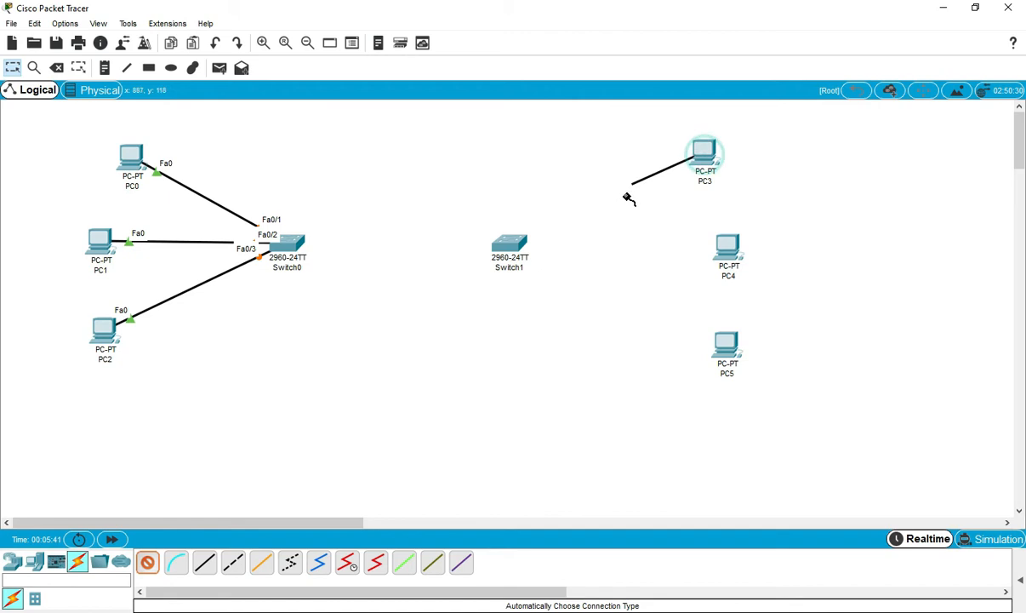
left_click(525, 245)
left_click(729, 252)
left_click(514, 247)
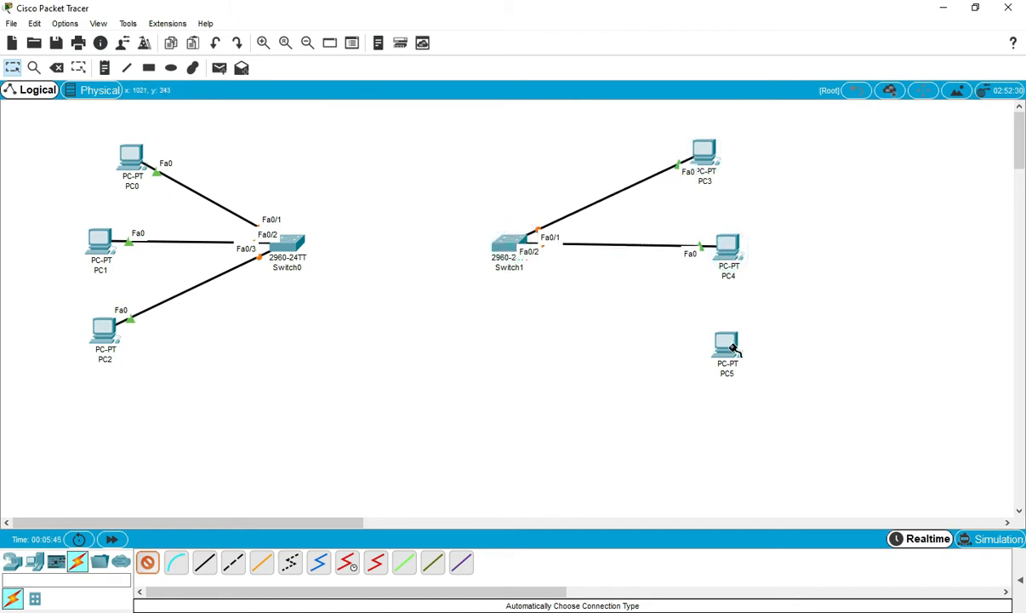
left_click(723, 340)
left_click(504, 241)
- Link Switch0 to Switch1 with an automatically chosen cable and fast-forward the network time
left_click(289, 237)
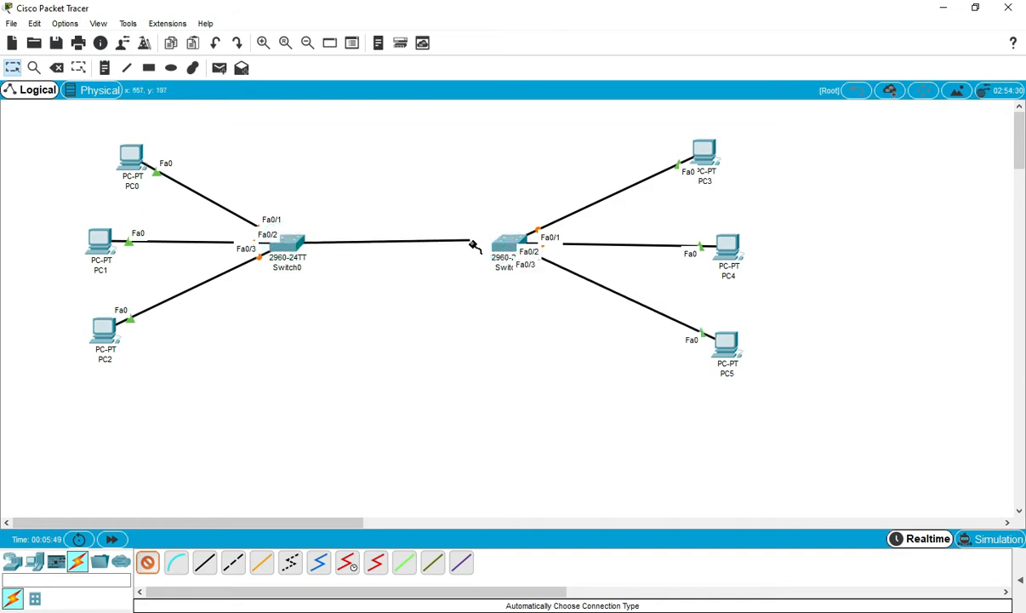
left_click(508, 245)
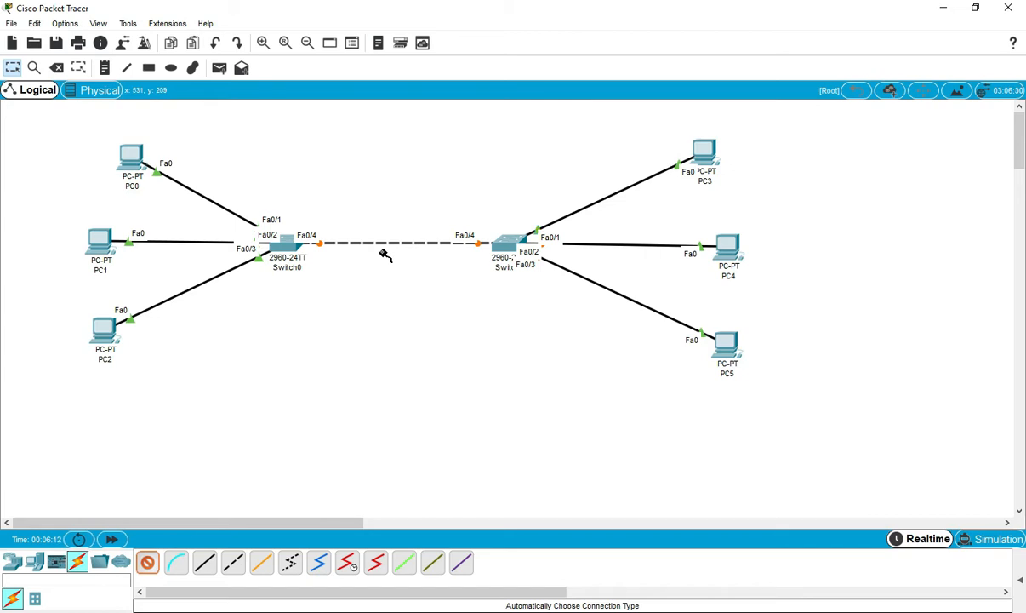
left_click(148, 565)
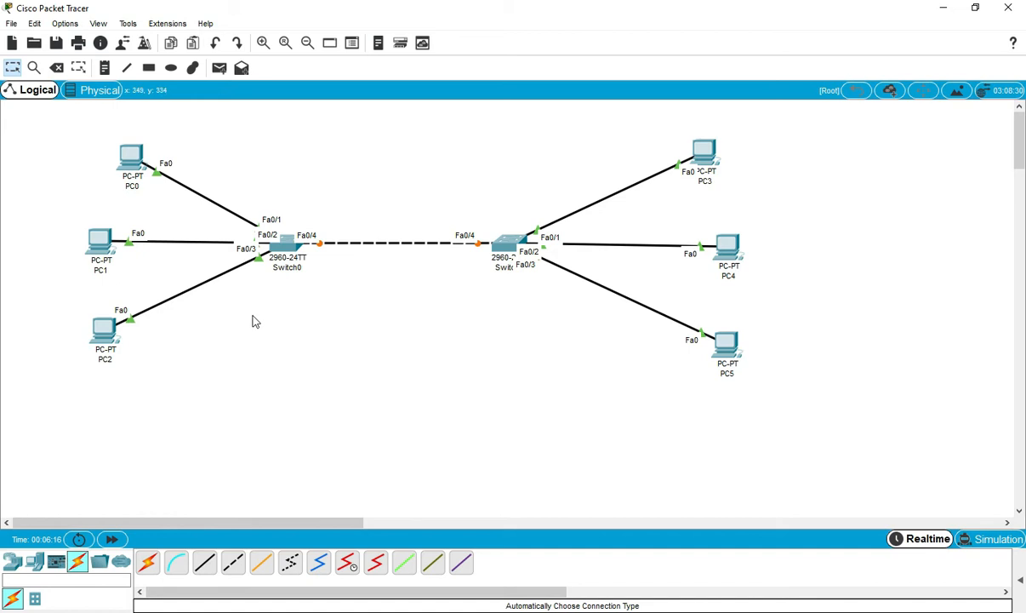
left_click(112, 538)
- Give PC0 the static IP address 192.168.1.1 with the default subnet mask 255.255.255.0
left_click(132, 160)
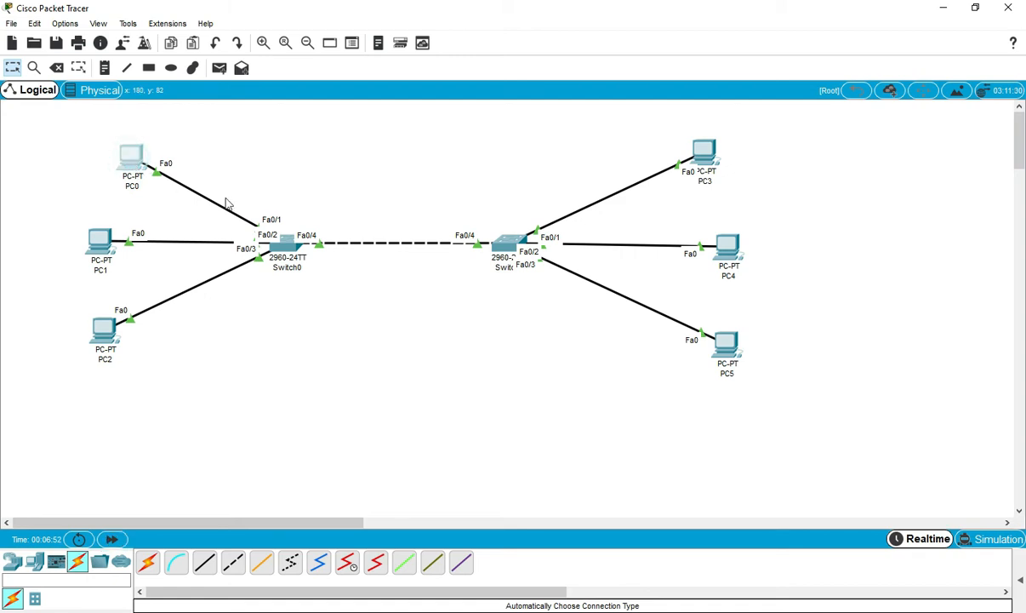
left_click(449, 209)
type("192.")
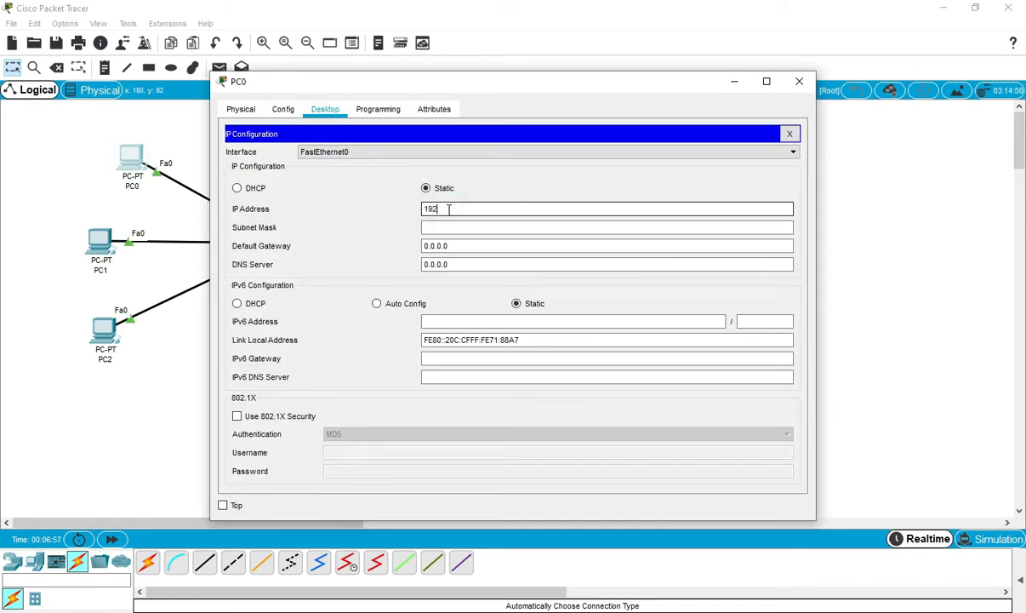
type("168.1.1")
key("Tab")
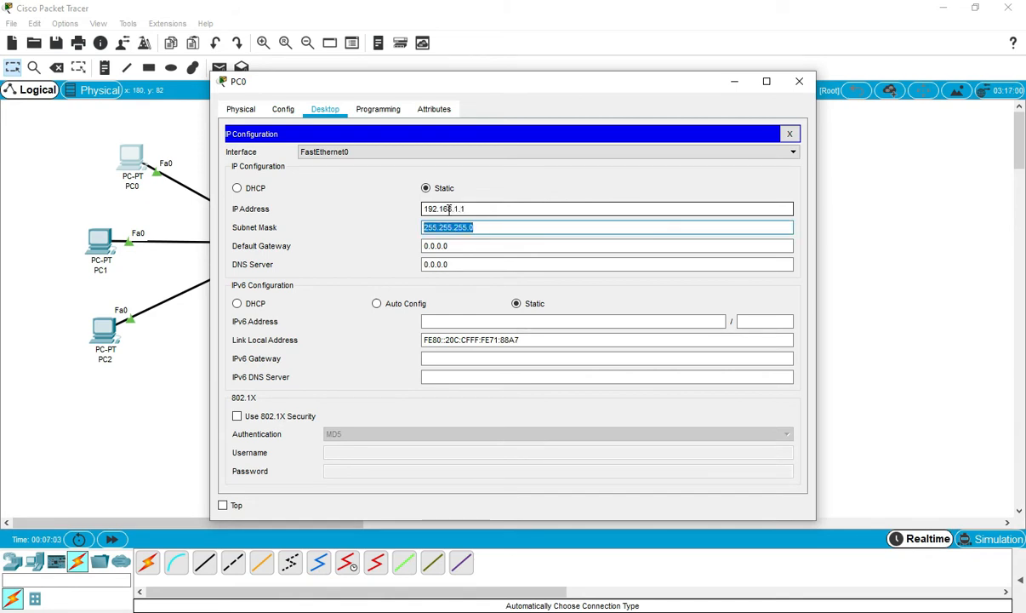
left_click_drag(426, 208, 422, 213)
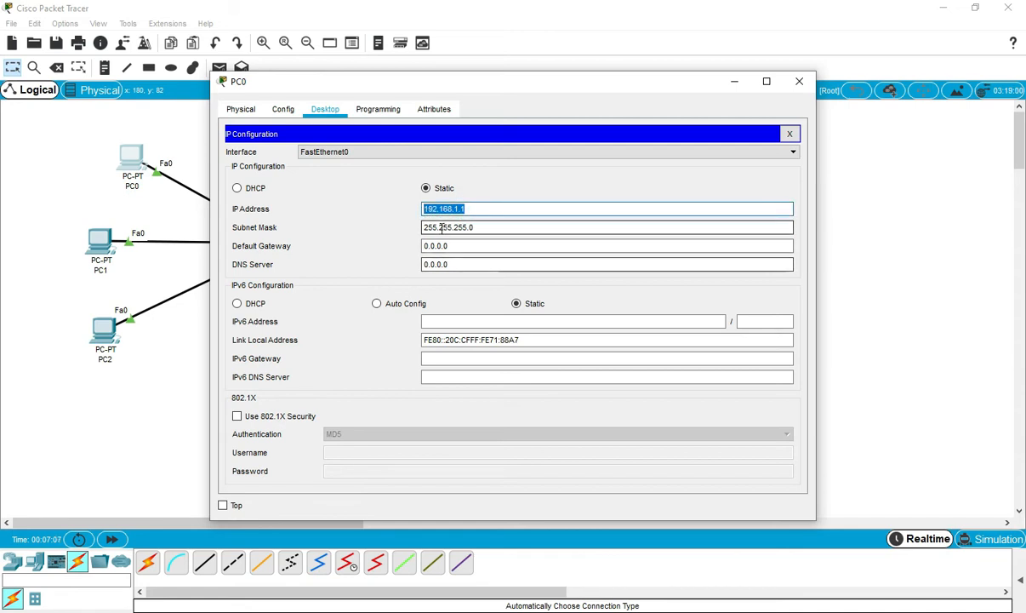
left_click(799, 81)
- Give PC1 the static IP address 192.168.1.2 with the default subnet mask 255.255.255.0
left_click(101, 246)
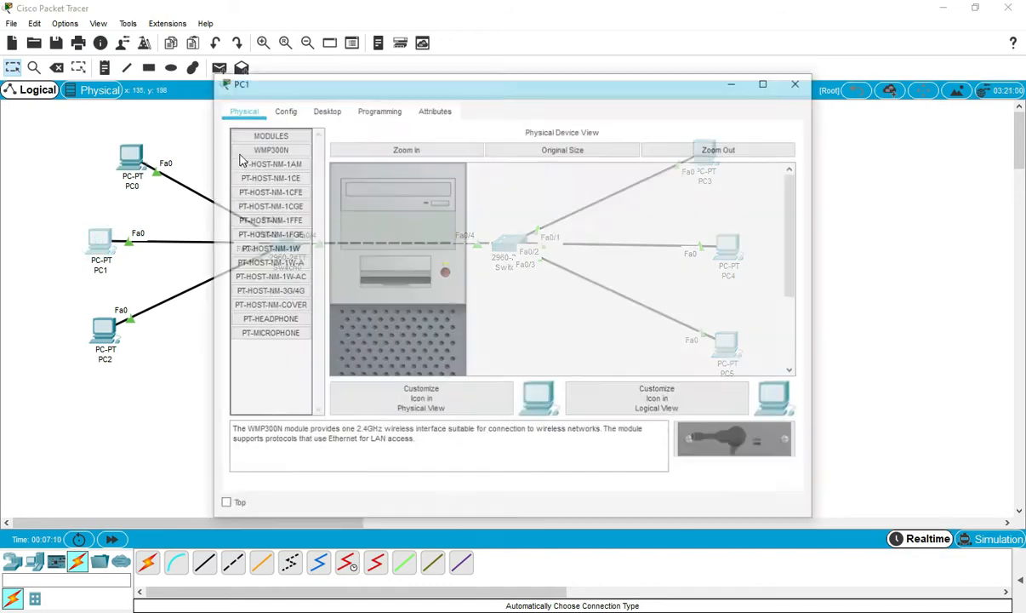
left_click(324, 109)
left_click(261, 171)
left_click(426, 206)
type("192.168.1.1")
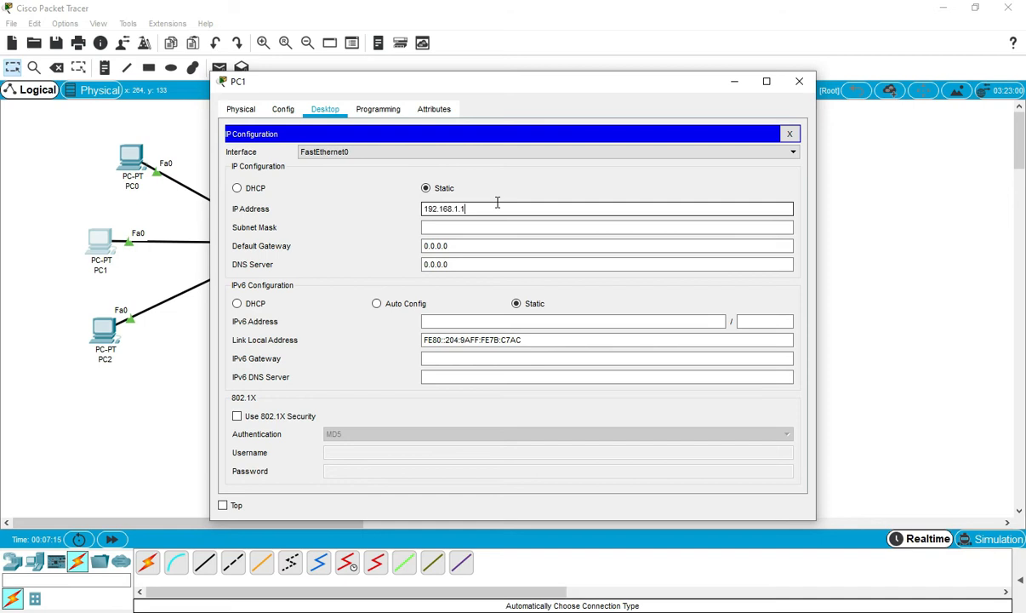
key("Tab")
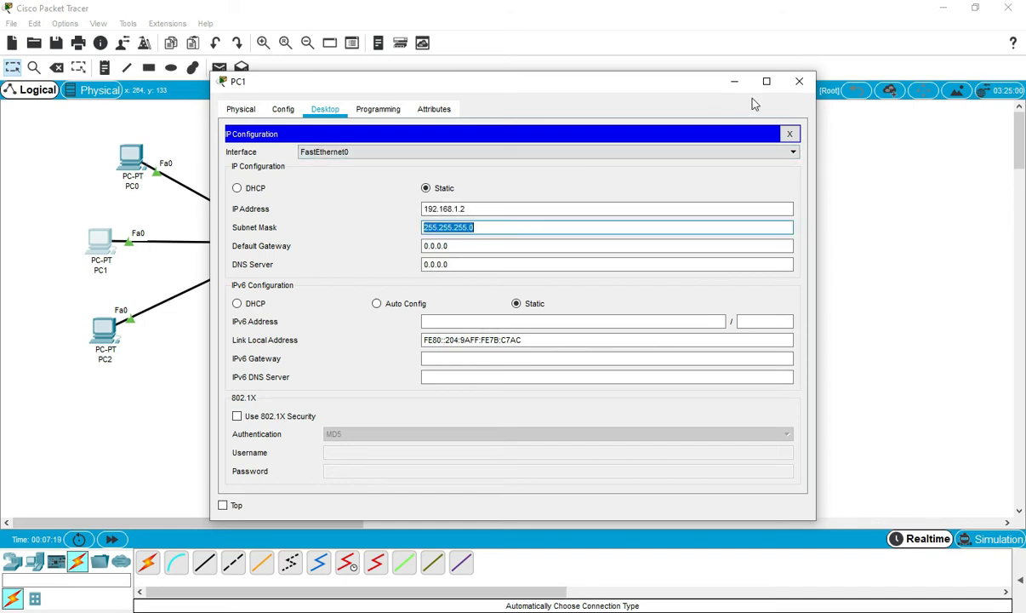
left_click(798, 82)
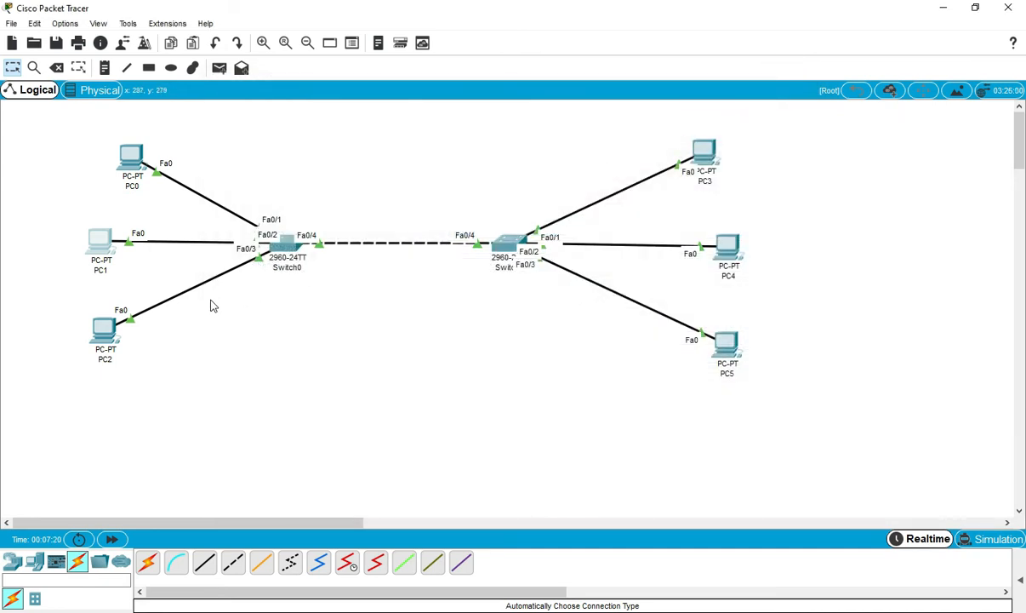
- Give PC2 the static IP address 192.168.1.3 with the default subnet mask 255.255.255.0
left_click(100, 333)
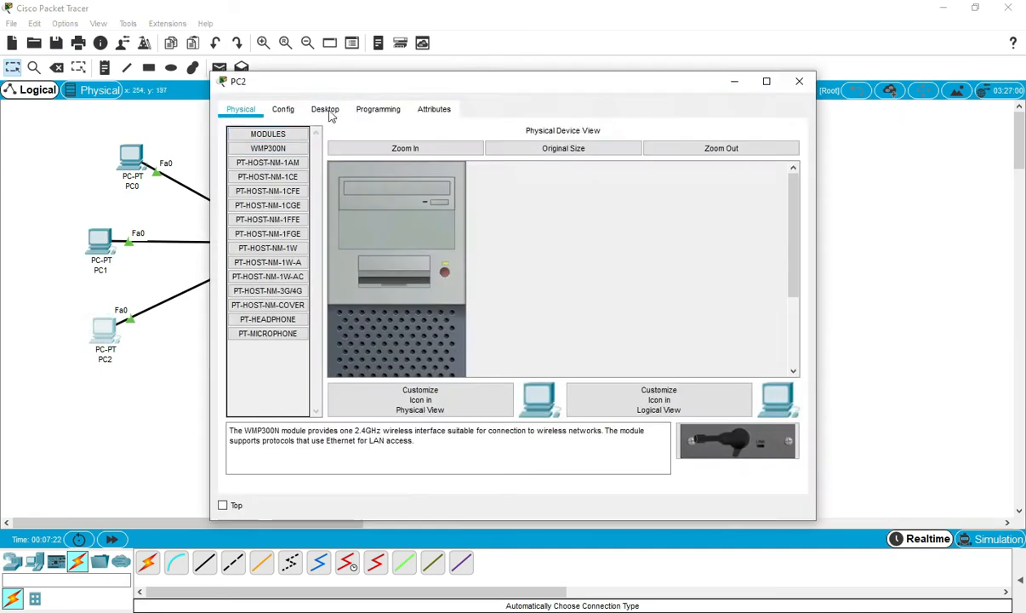
left_click(325, 110)
left_click(273, 149)
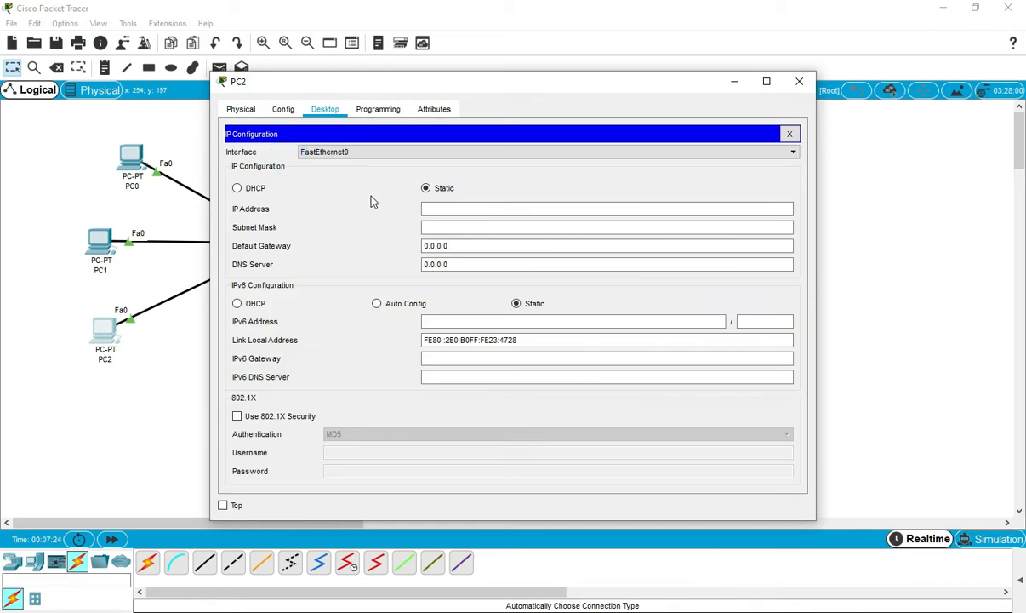
left_click(438, 210)
type("192.168.1.1")
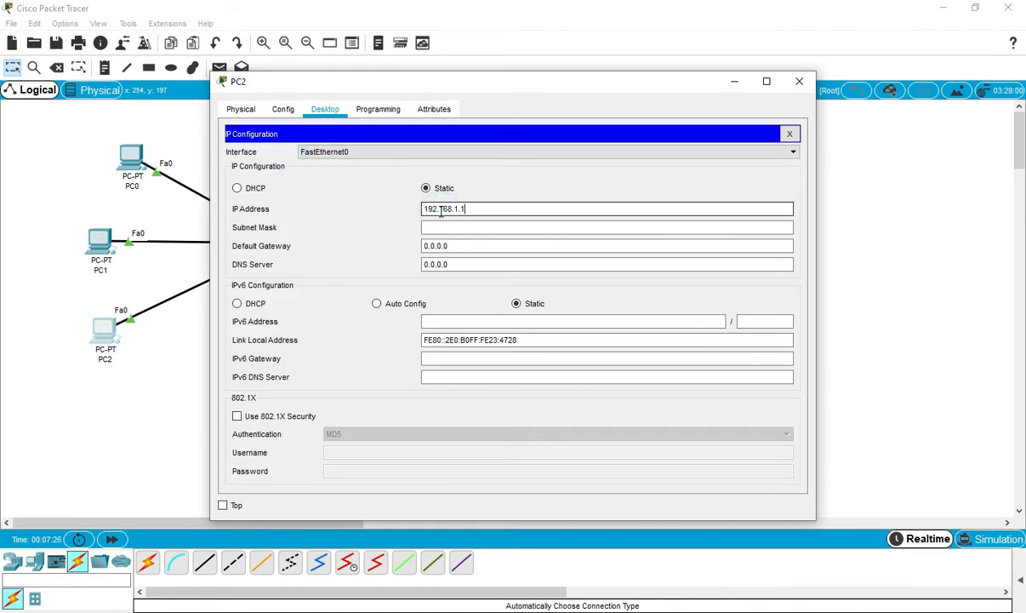
type("3")
key("Tab")
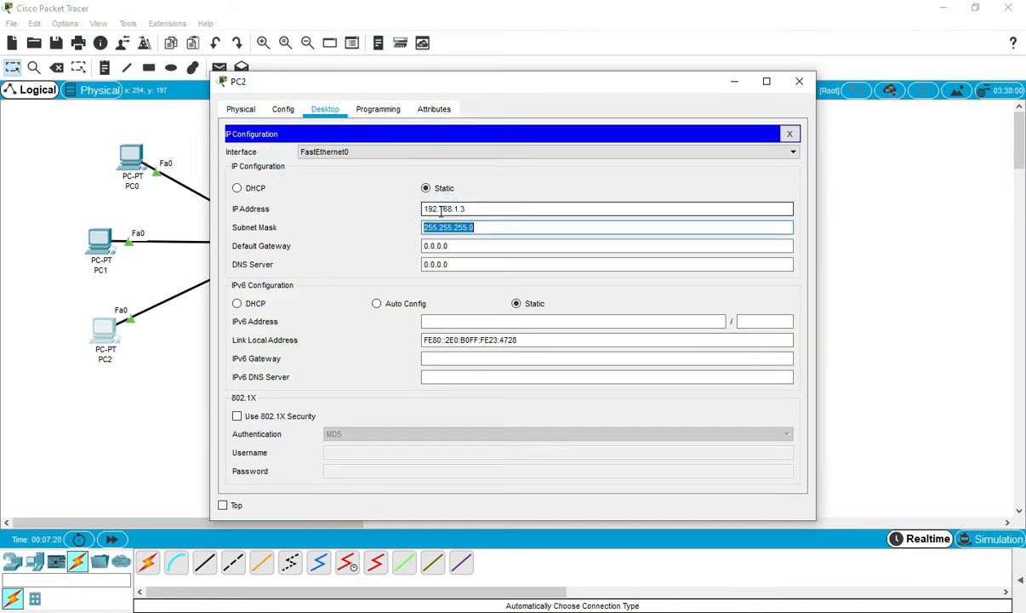
left_click(798, 81)
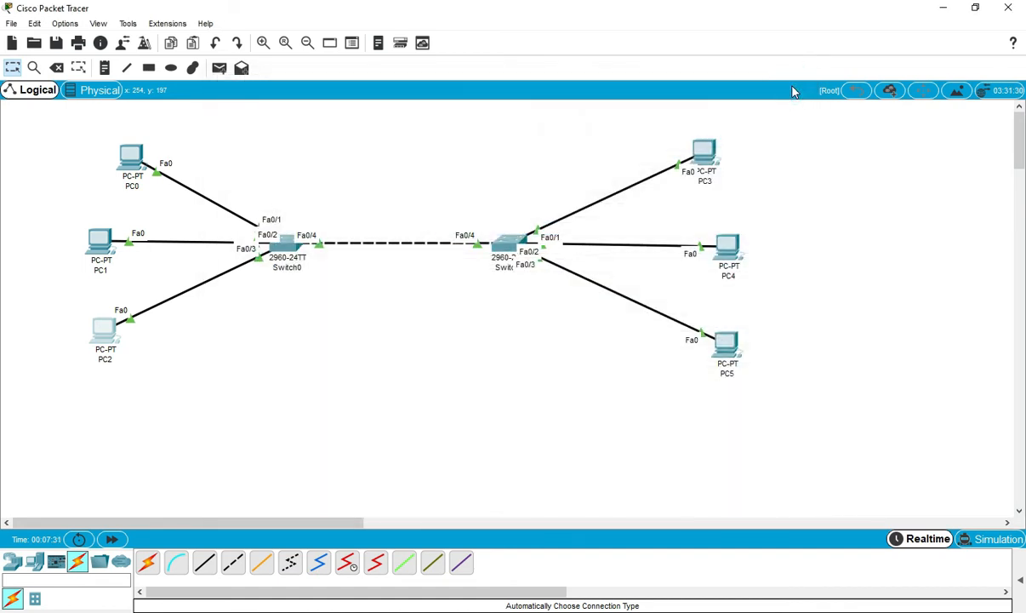
- Give PC3 the static IP address 192.168.1.4 with the default subnet mask 255.255.255.0
left_click(702, 158)
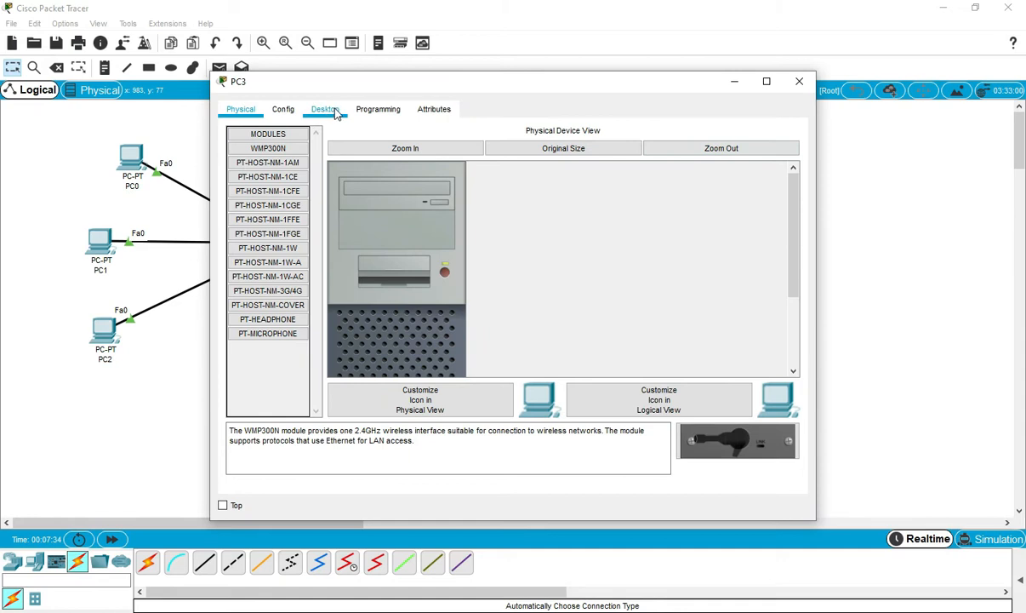
left_click(325, 109)
left_click(306, 151)
left_click(444, 208)
type("192.168.1.1")
key("BackSpace")
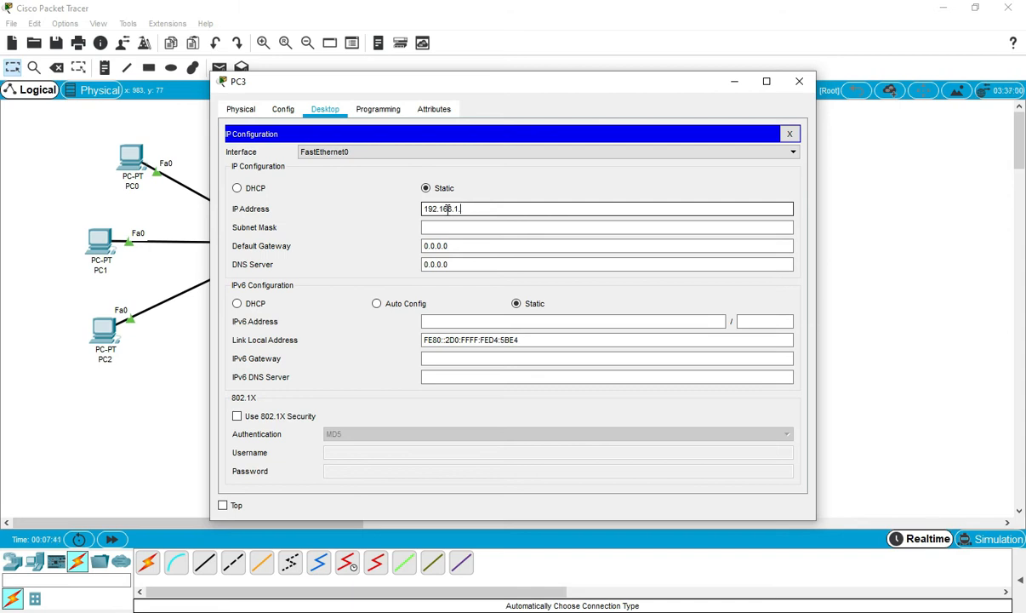
key("Tab")
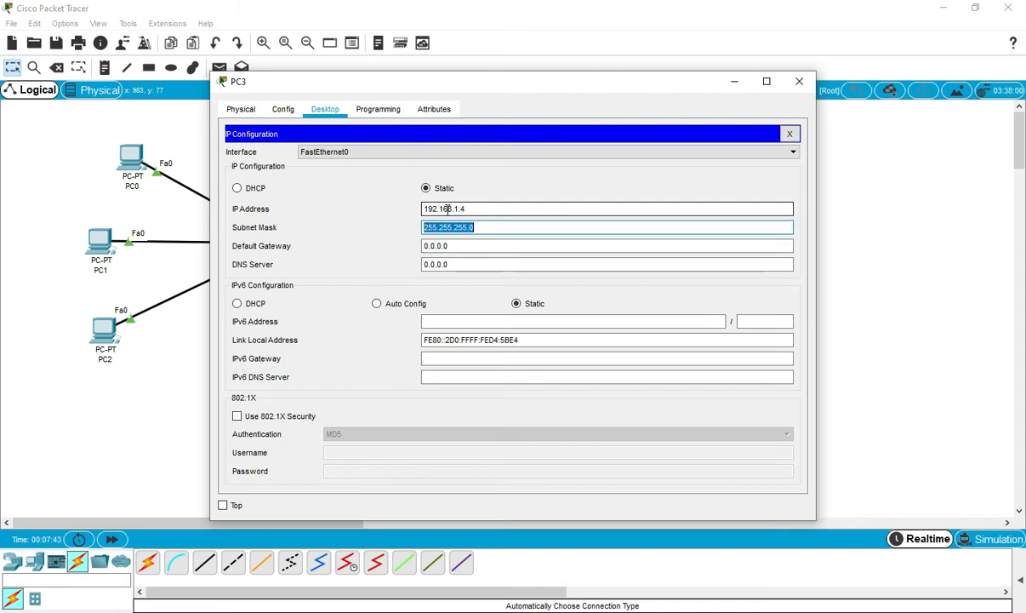
left_click(801, 80)
- Give PC4 the static IP address 192.168.1.5 with the default subnet mask 255.255.255.0
left_click(725, 251)
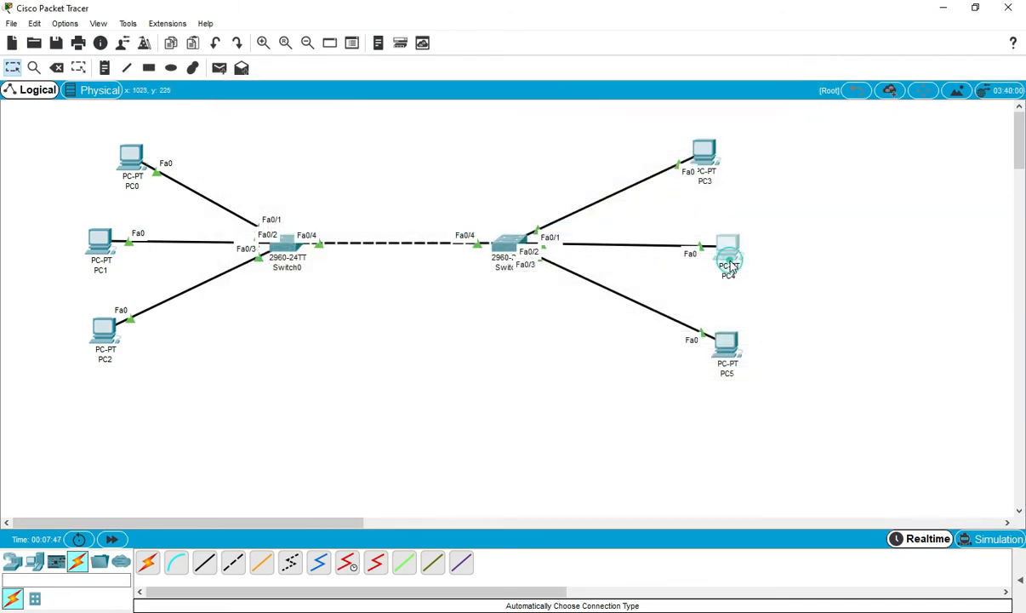
left_click(311, 111)
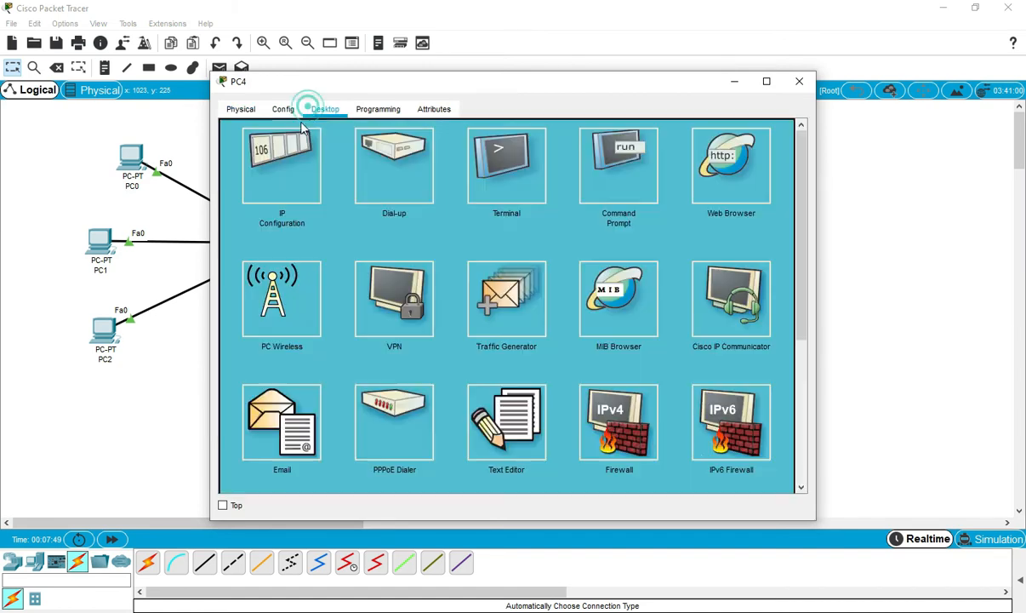
left_click(262, 167)
left_click(437, 207)
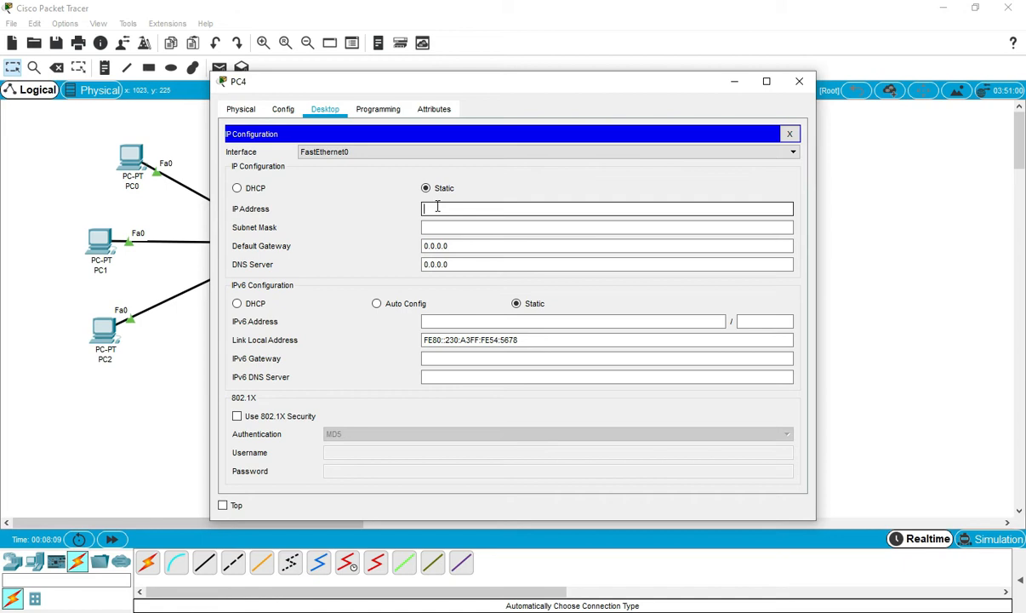
type("192.168.1.15")
key("Tab")
key("Tab")
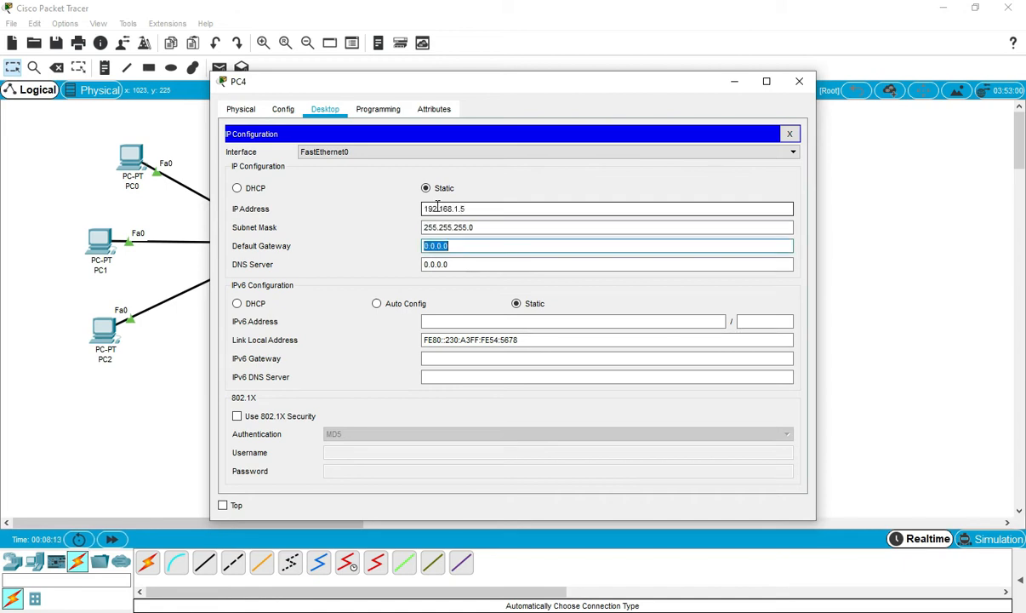
left_click(800, 81)
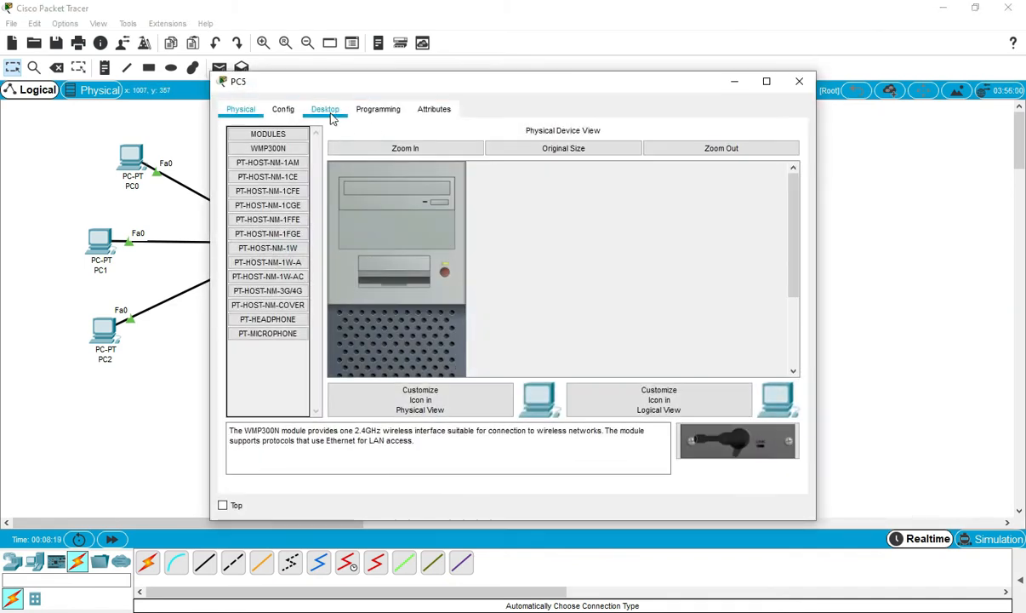
- Give PC5 the static IP address 192.168.1.6 with the default subnet mask 255.255.255.0
left_click(332, 118)
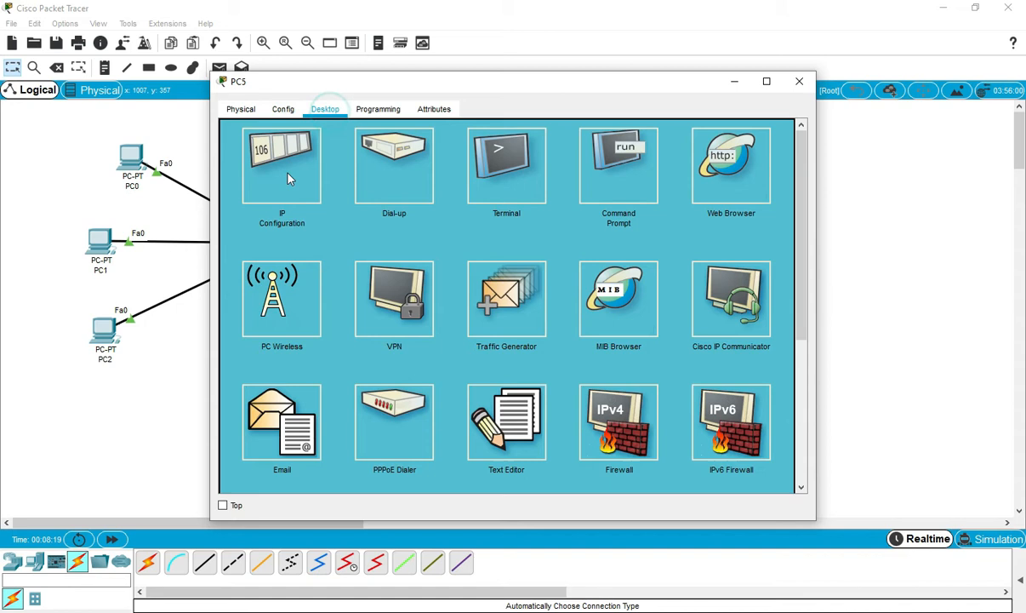
left_click(272, 163)
left_click(441, 209)
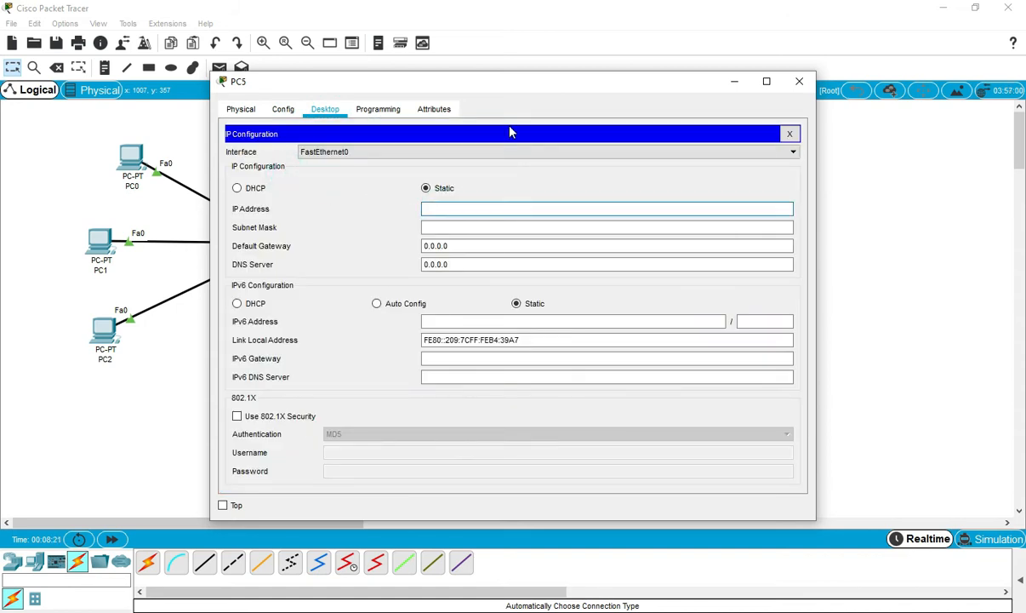
type("192.168.1.1")
key("BackSpace")
type("6")
key("Tab")
key("Tab")
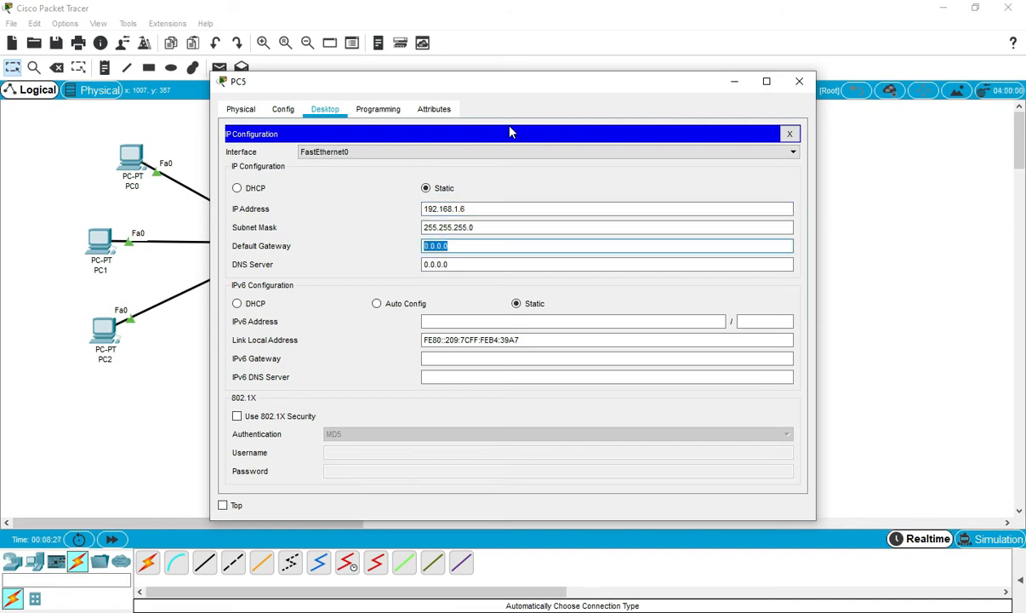
left_click(797, 82)
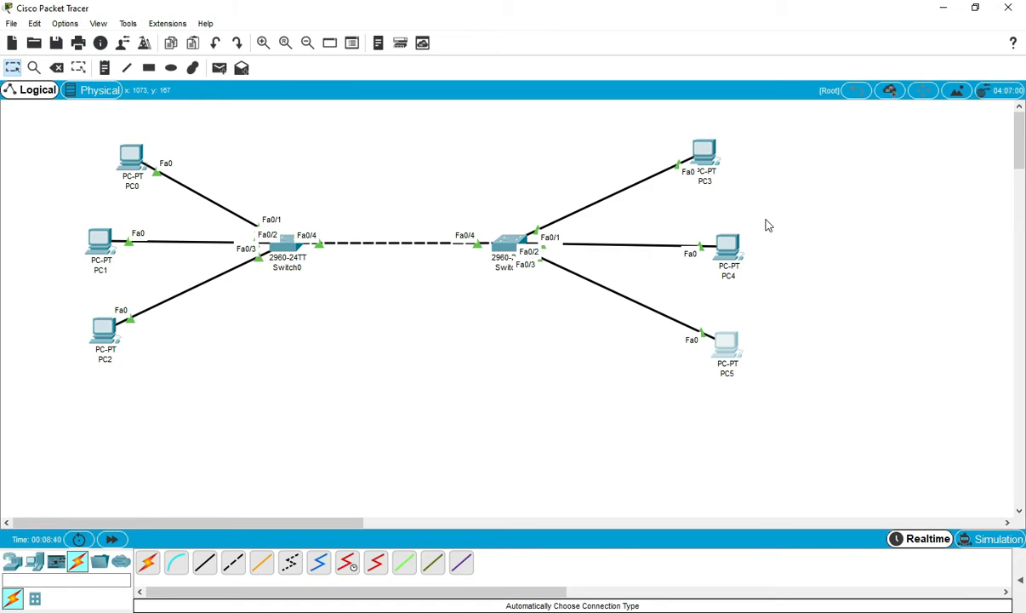
- Show the PDU list, fast-forward the network time and send a simple PDU from PC0 to PC3 in Realtime mode
left_click(1020, 580)
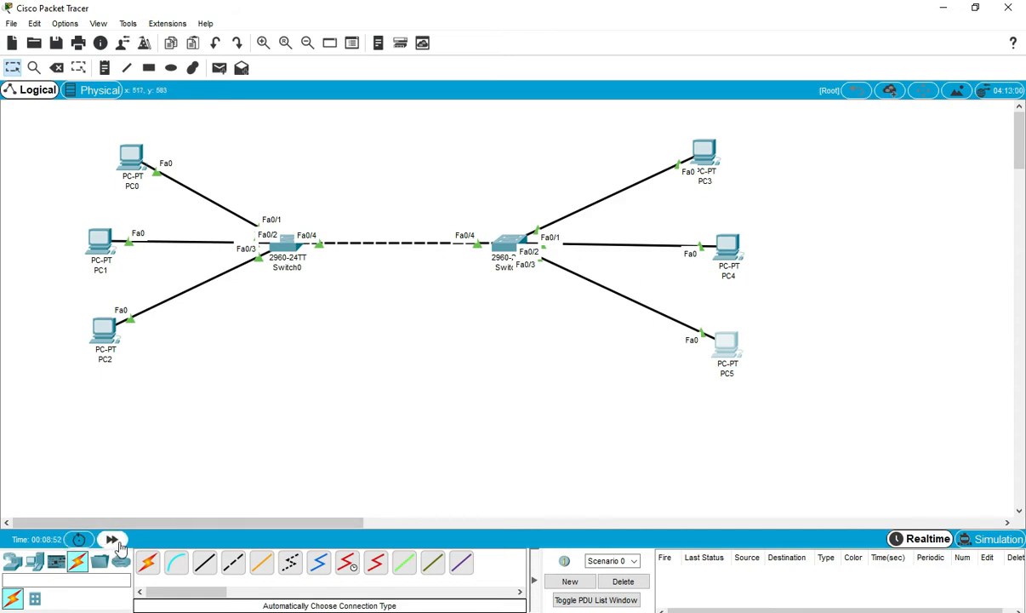
left_click(112, 538)
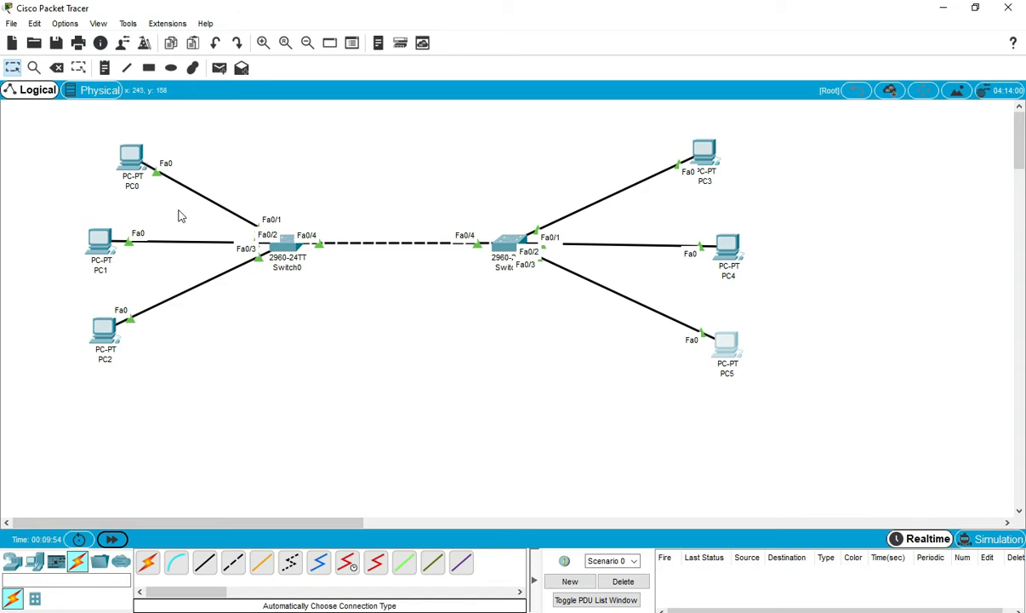
left_click(218, 69)
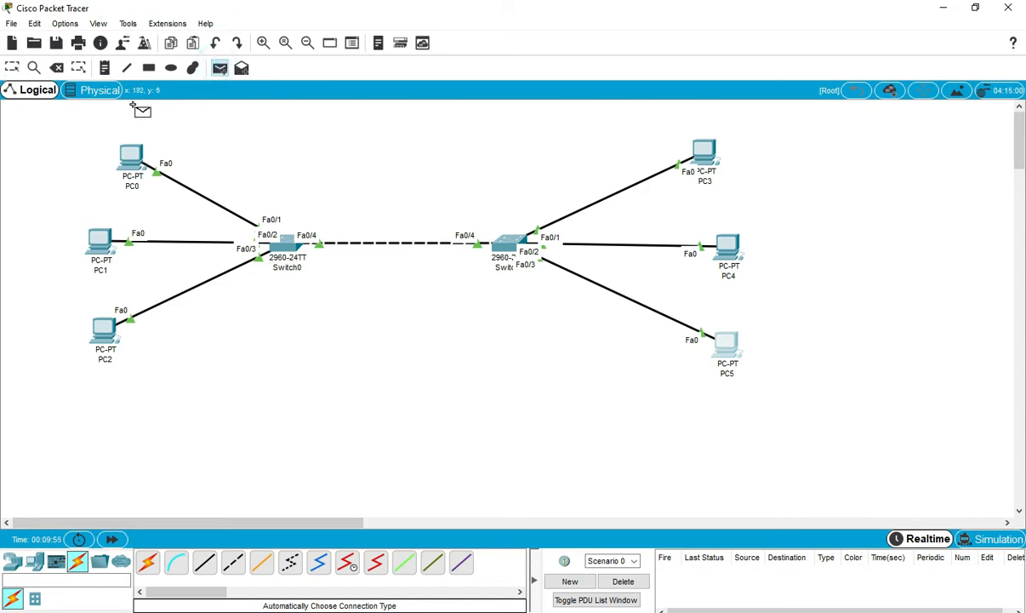
left_click(132, 156)
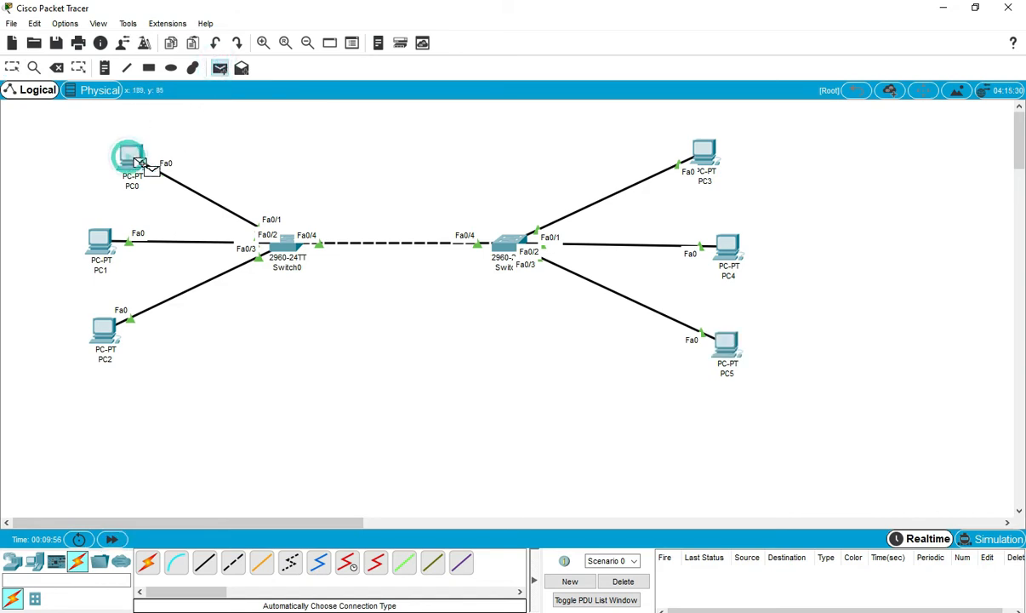
left_click(701, 151)
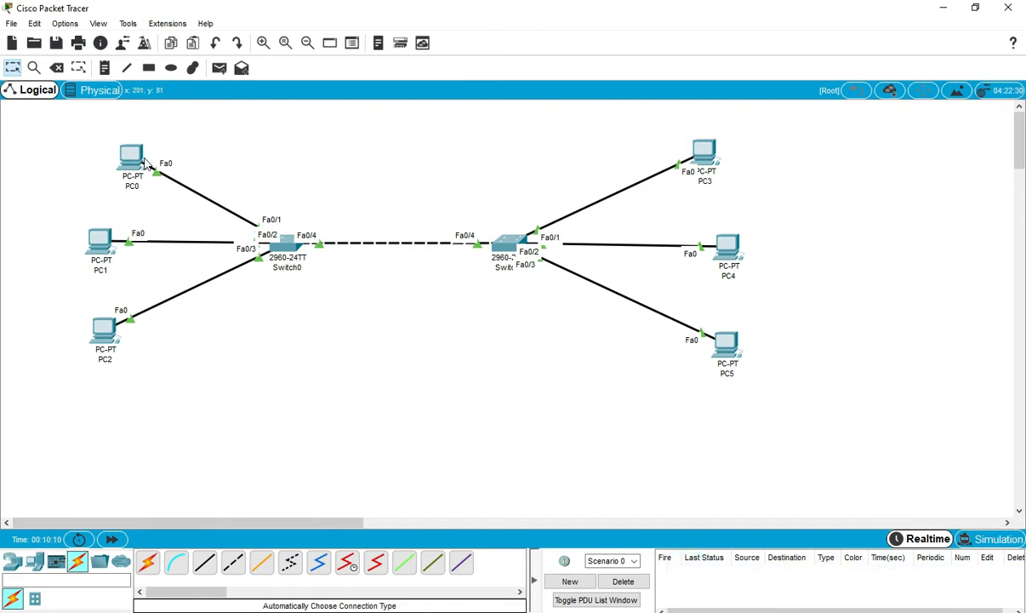
mouse_move(145, 164)
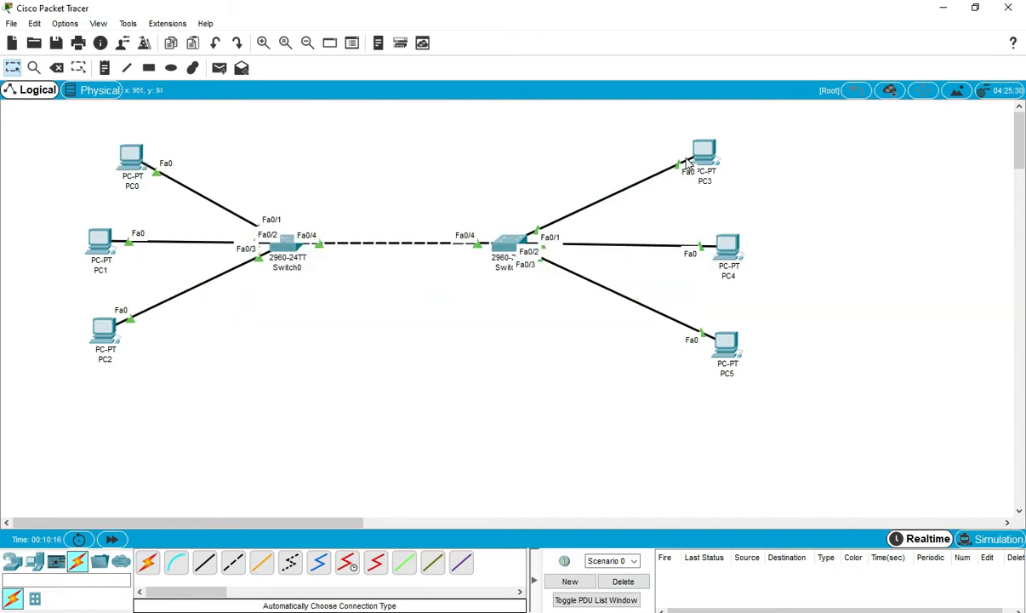
- Switch to Simulation mode and create a simple PDU with PC0 as source and PC3 as destination
left_click(987, 544)
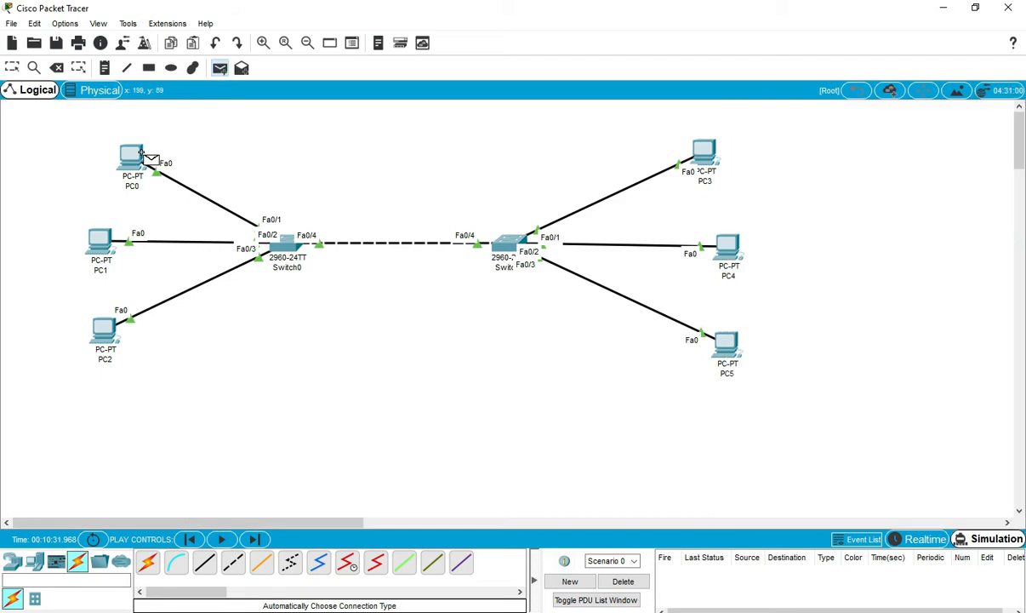
left_click(141, 155)
left_click(702, 155)
left_click_drag(158, 124, 76, 164)
left_click_drag(662, 123, 759, 159)
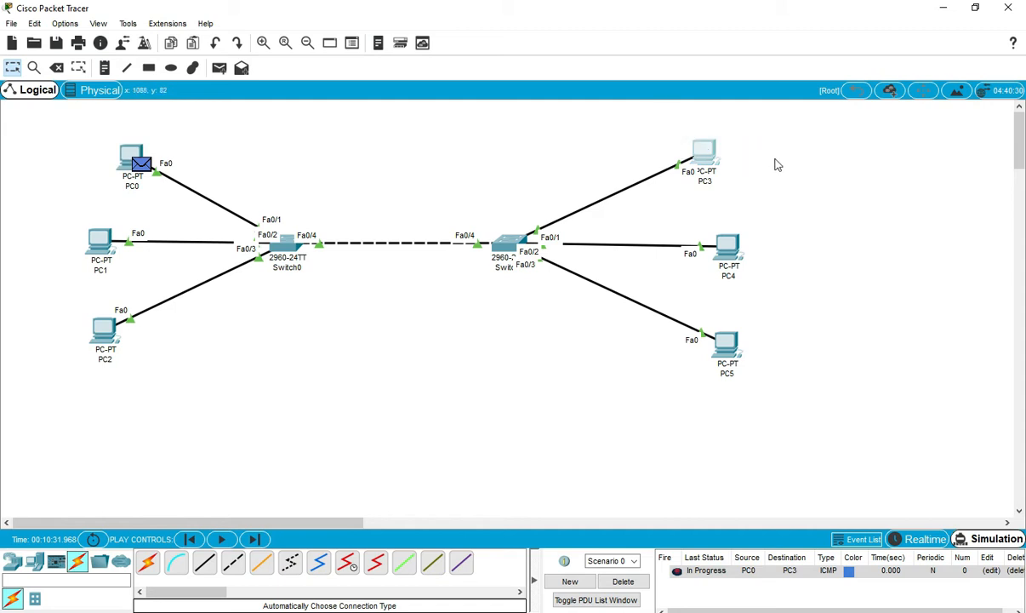
left_click_drag(152, 115, 115, 174)
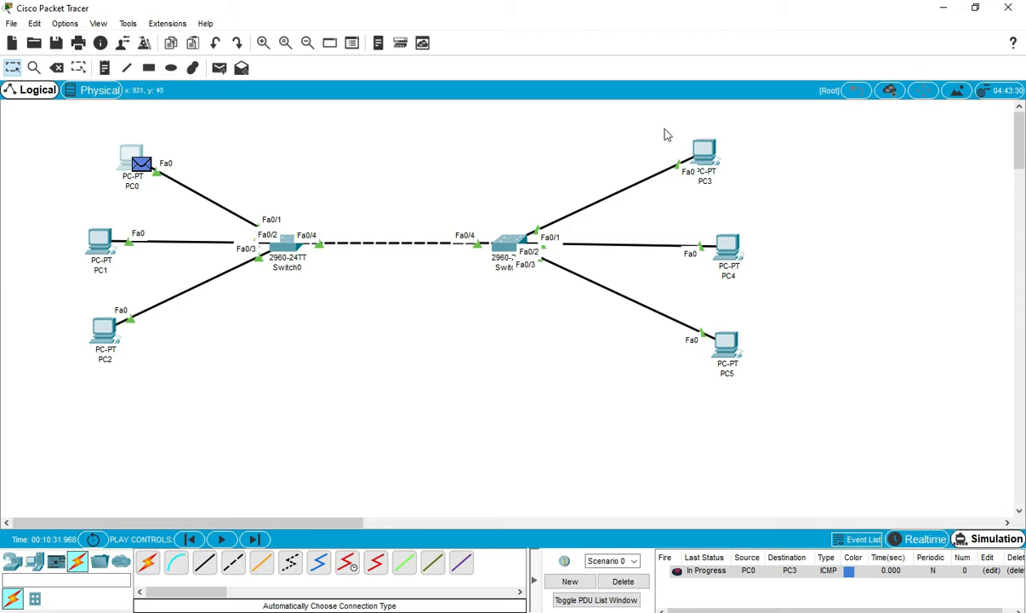
- Advance the simulation three events to carry the PDU from PC0 to PC3, and delete the scenario
left_click(254, 539)
left_click(254, 539)
left_click(254, 538)
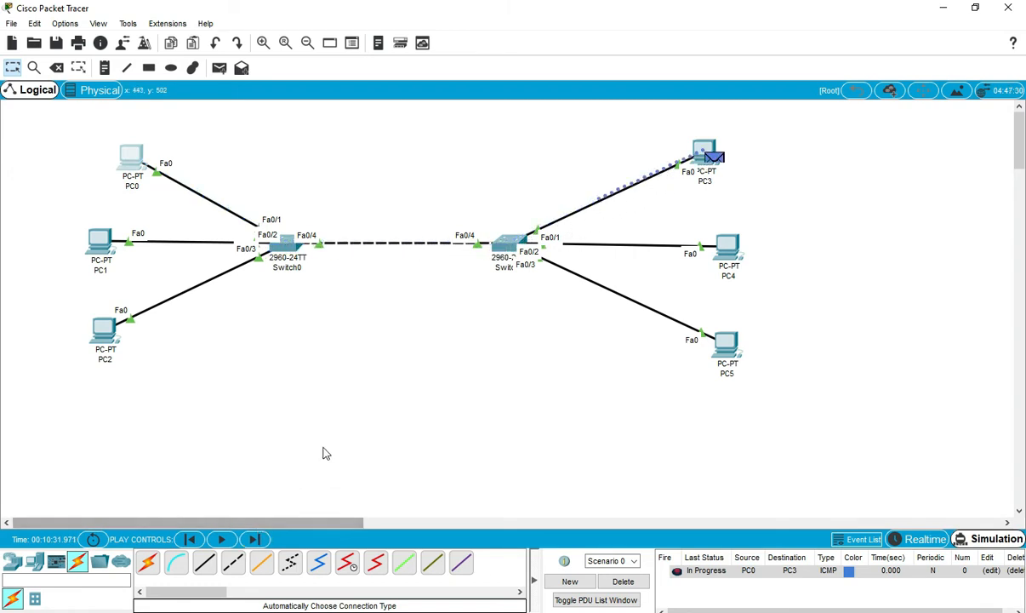
left_click_drag(109, 143, 730, 202)
left_click(442, 292)
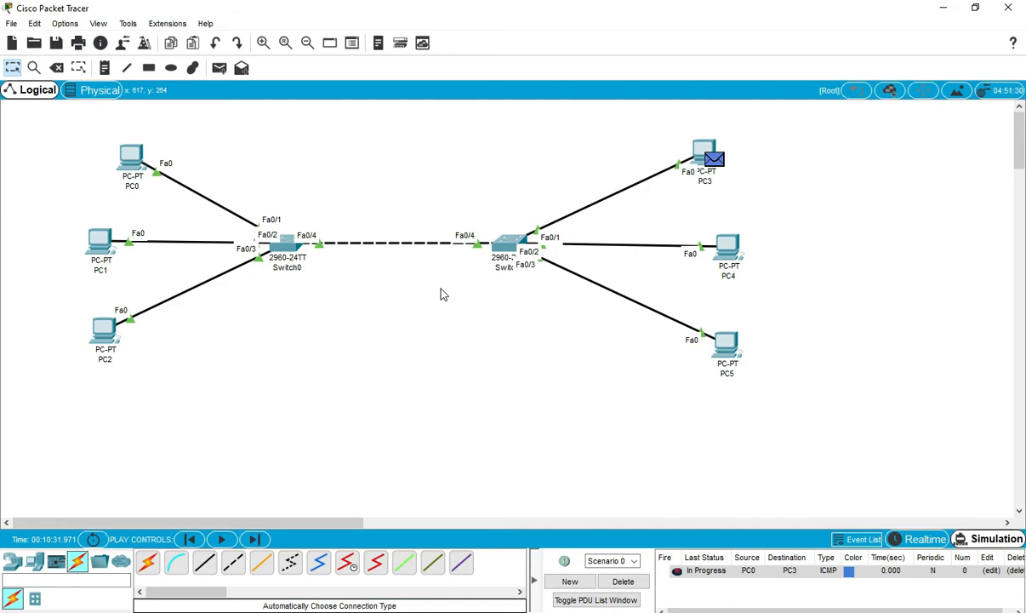
left_click(633, 587)
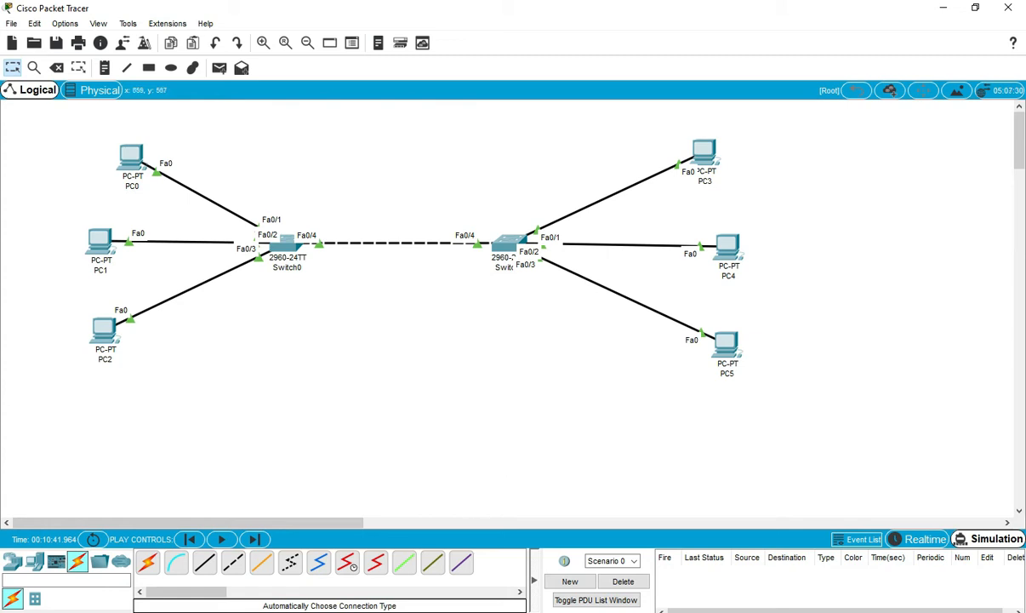
- Switch to 200-301-CCNA.pdf in Microsoft Edge and review the Network Fundamentals topics, including 1.10 and the switching concepts in 1.13
key("alt+Tab")
left_click(342, 278)
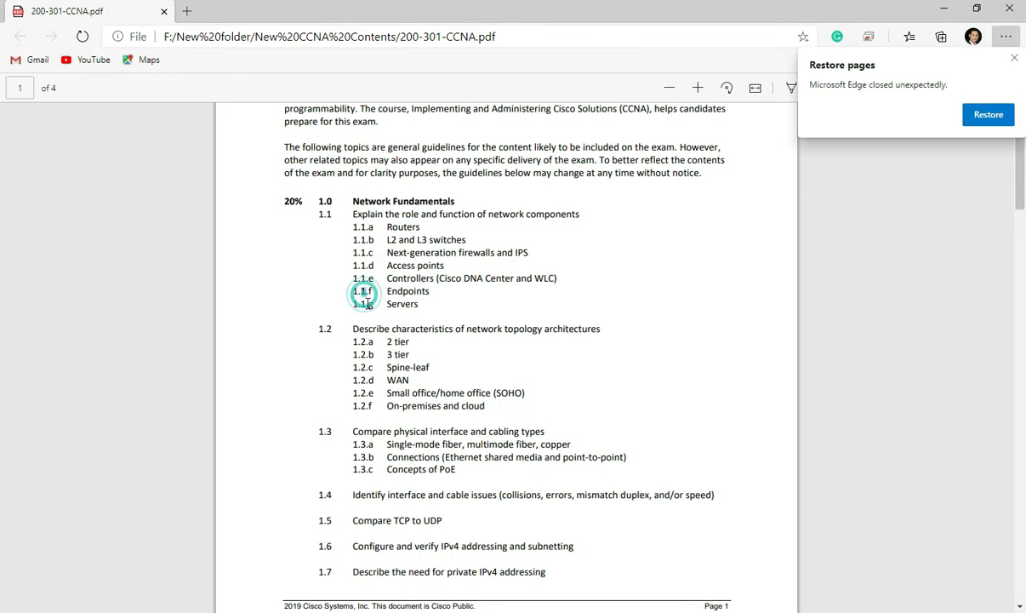
left_click(369, 469)
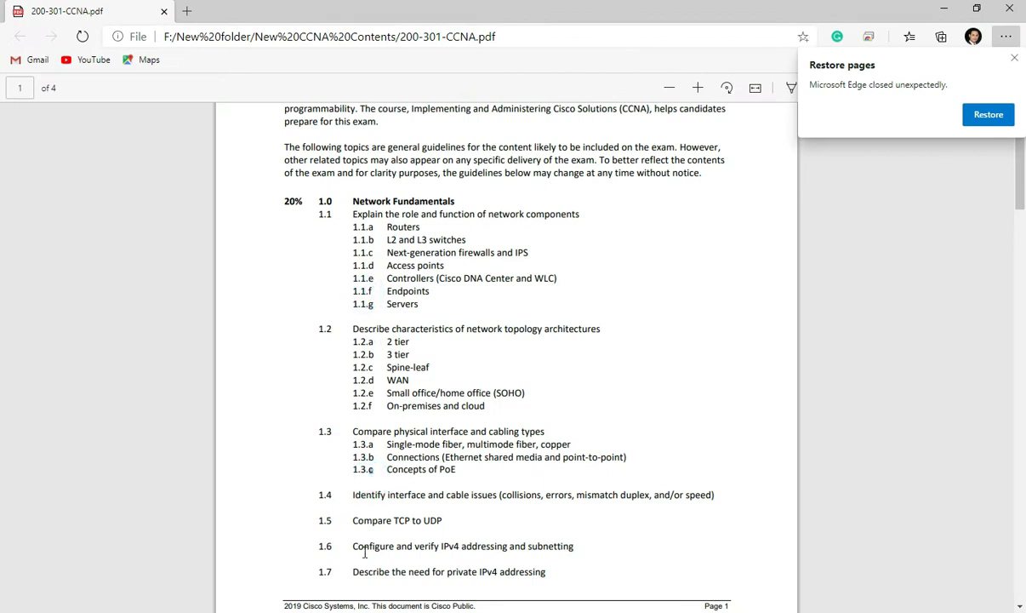
scroll(364, 553, "down", 8)
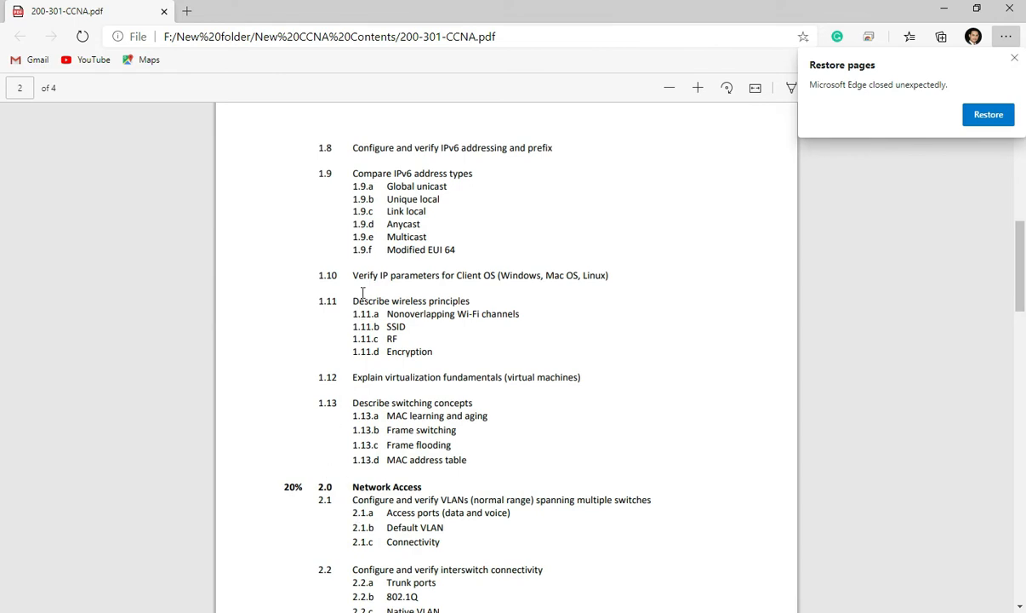
left_click_drag(352, 274, 531, 274)
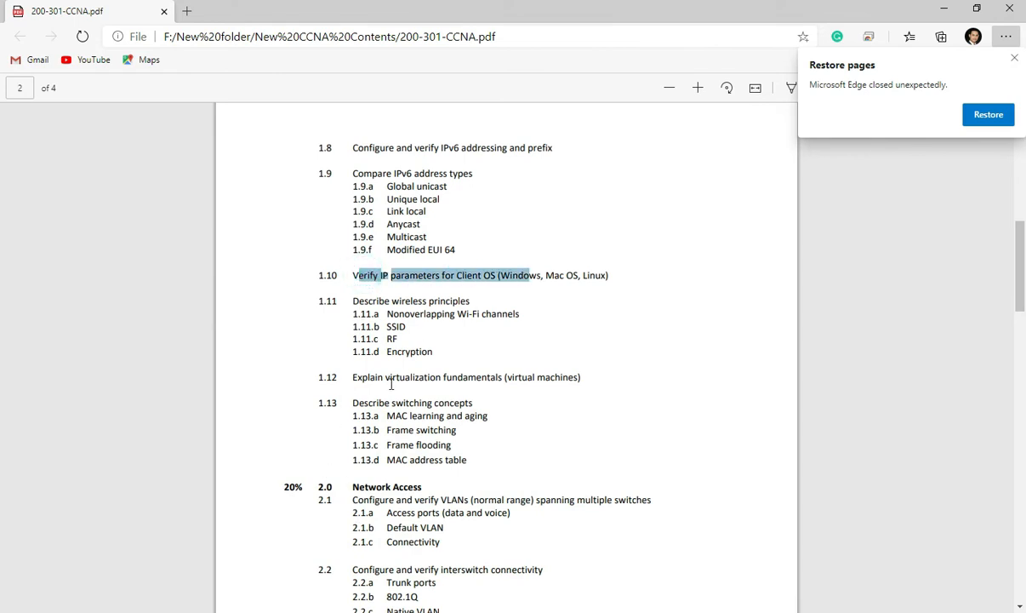
left_click_drag(424, 376, 400, 377)
left_click_drag(385, 413, 483, 410)
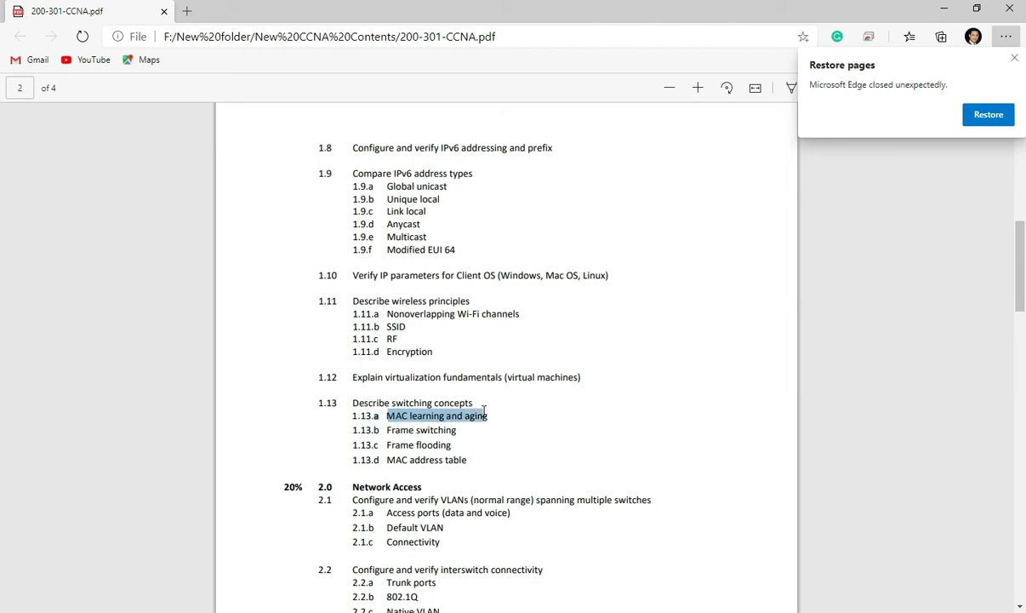
left_click(483, 411)
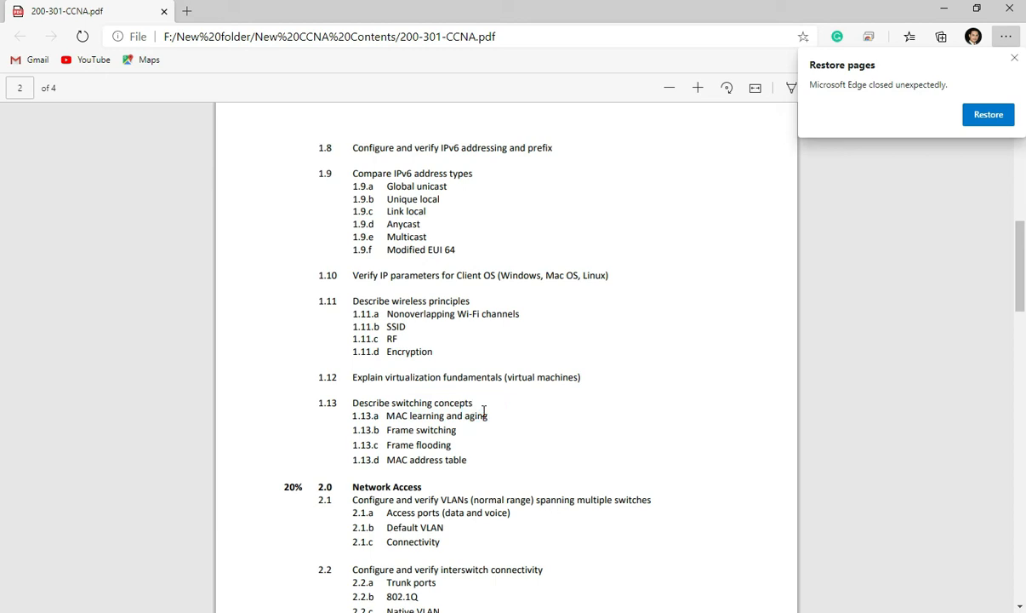
- Review the MAC address table topic and the 1.4 interface and cable issues topic in the PDF, and return to the Packet Tracer topology
left_click_drag(385, 458, 466, 466)
left_click(465, 464)
scroll(460, 464, "up", 4)
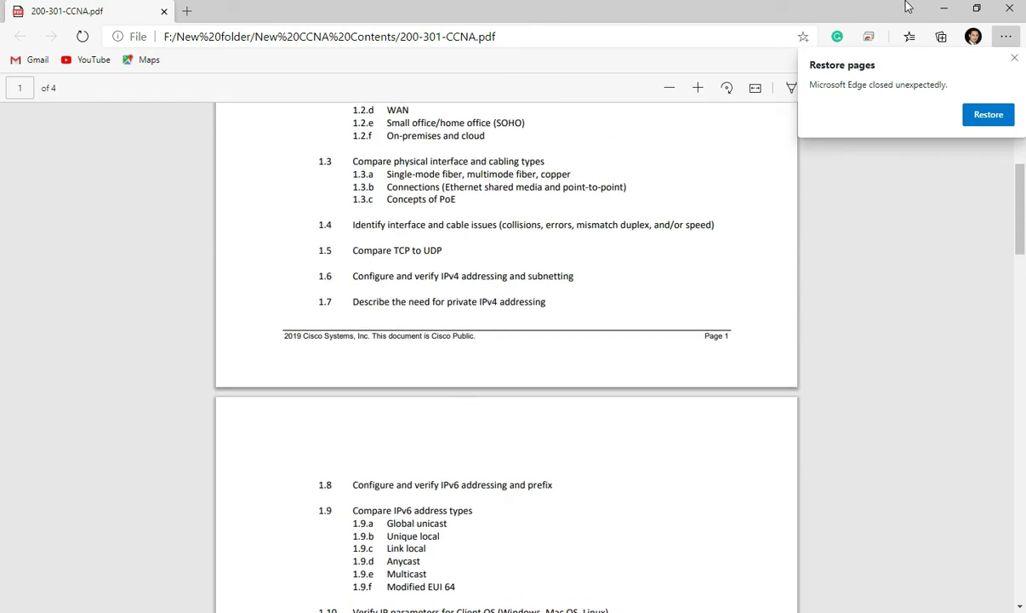
left_click(942, 9)
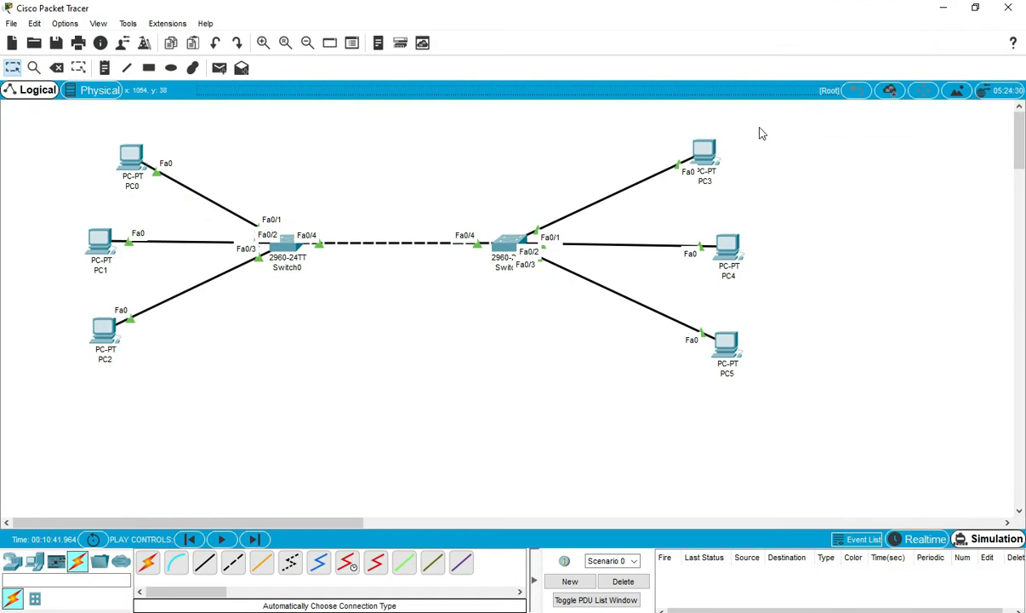
left_click(393, 175)
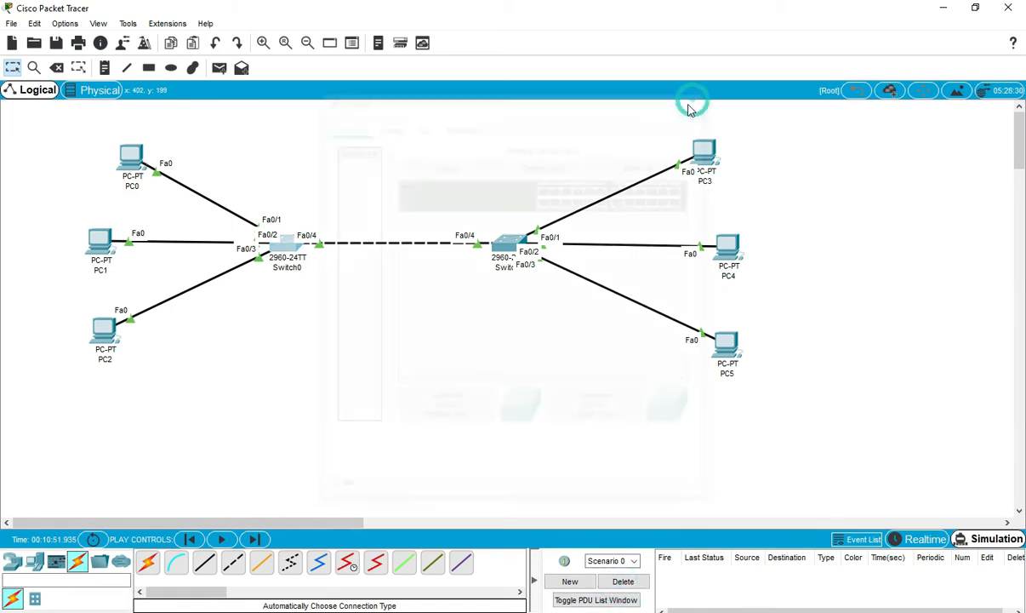
left_click_drag(316, 211, 488, 278)
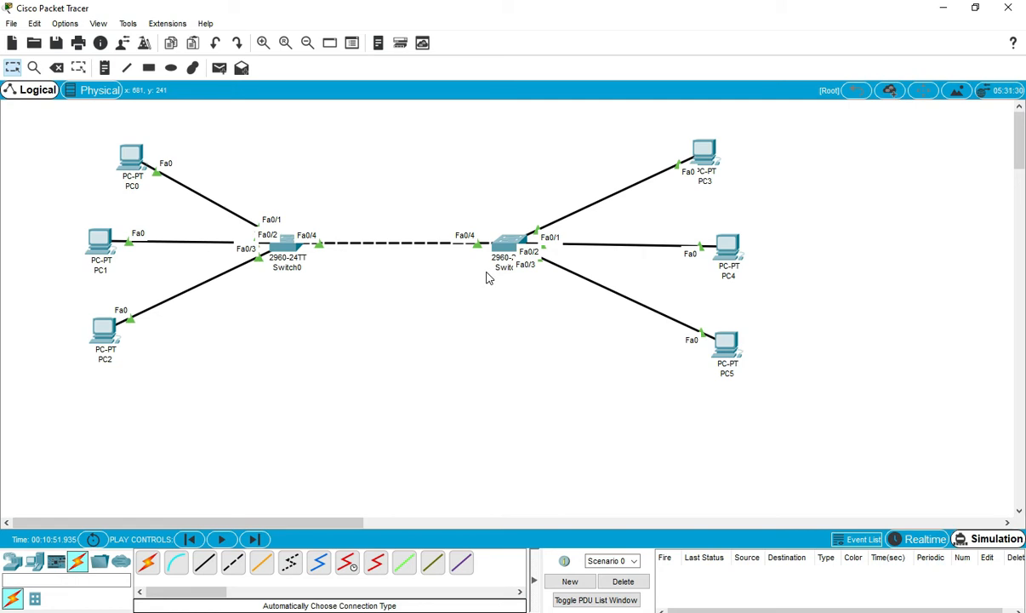
- Open Switch0's command line in a maximized window and enter privileged EXEC mode with enable
left_click(284, 241)
left_click(421, 124)
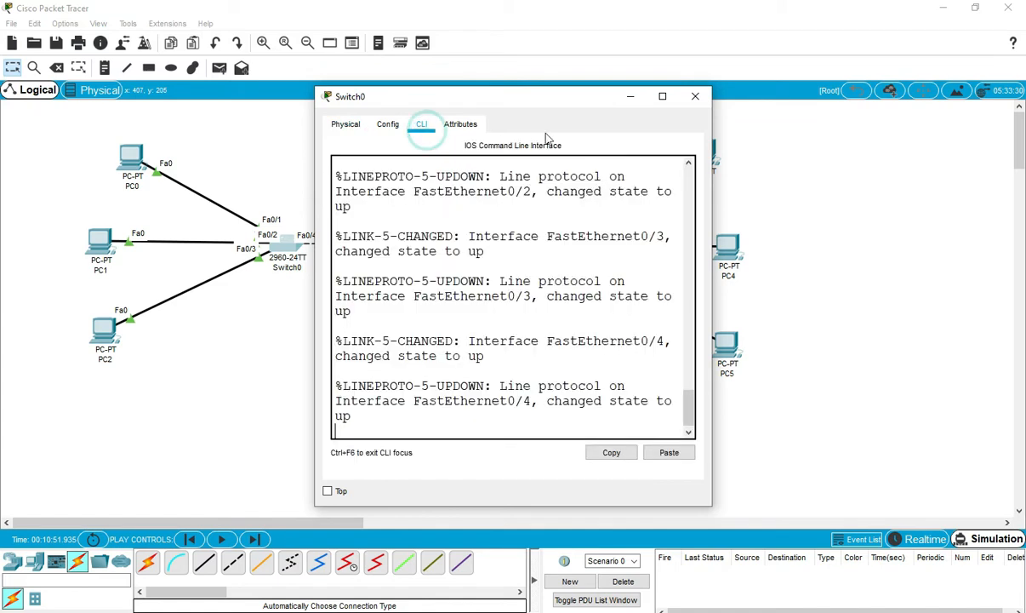
left_click(661, 97)
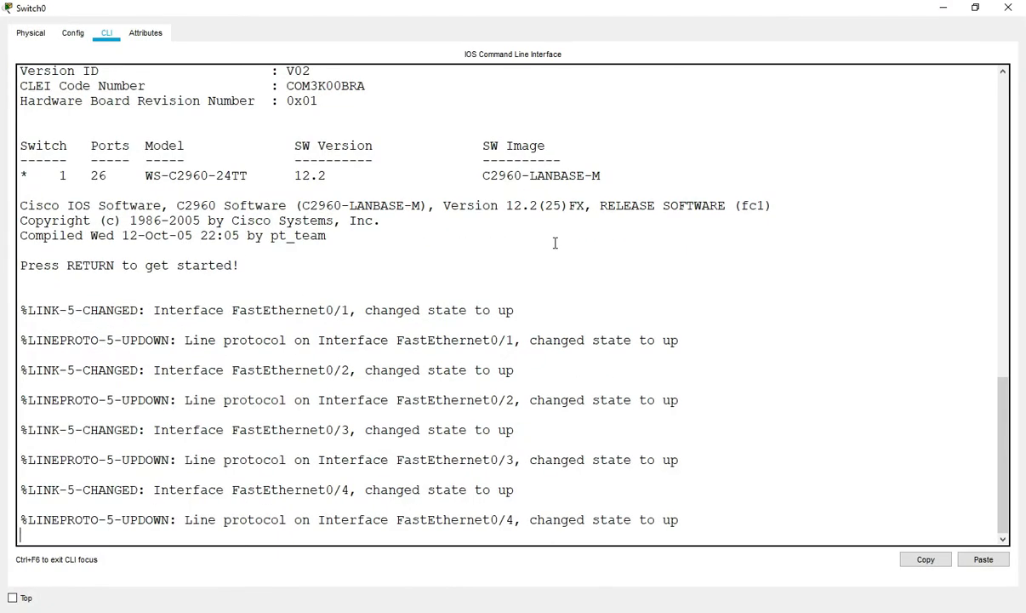
key("Return")
key("Return")
key("Return")
key("Return")
key("Return")
type("en")
key("Return")
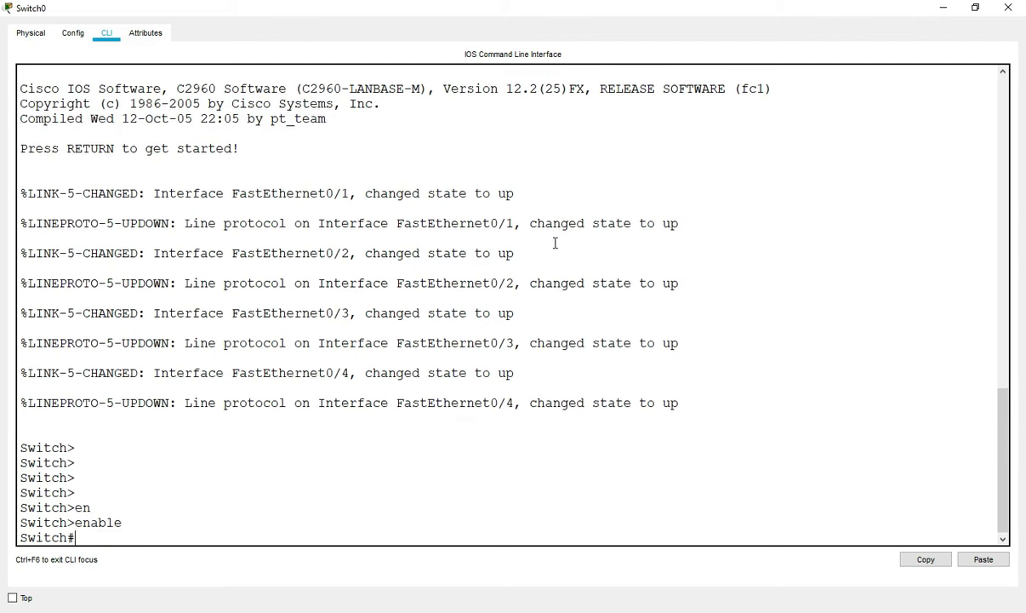
- Push the earlier output out of view on Switch0's console with empty prompt lines
key("Return")
key("Return")
key("Return")
key("Return")
key("Return")
key("Return")
key("Return")
key("Return")
key("Return")
key("Return")
key("Return")
key("Return")
key("Return")
key("Return")
key("Return")
key("Return")
key("Return")
key("Return")
key("Return")
key("Return")
key("Return")
key("Return")
key("Return")
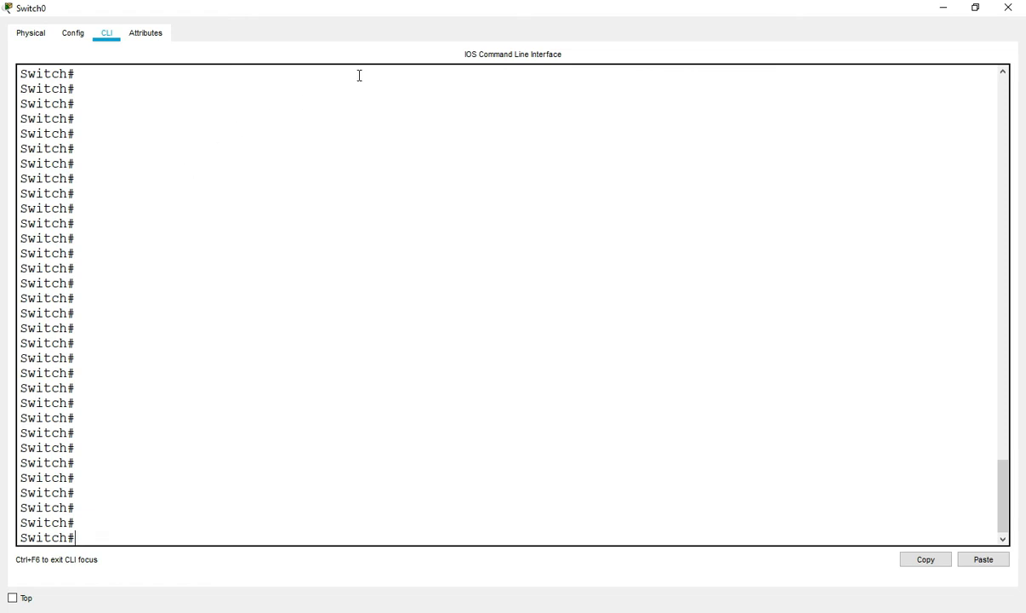
- Check the port status on Switch0 with show interfaces fastEthernet 0/4 status
left_click(942, 7)
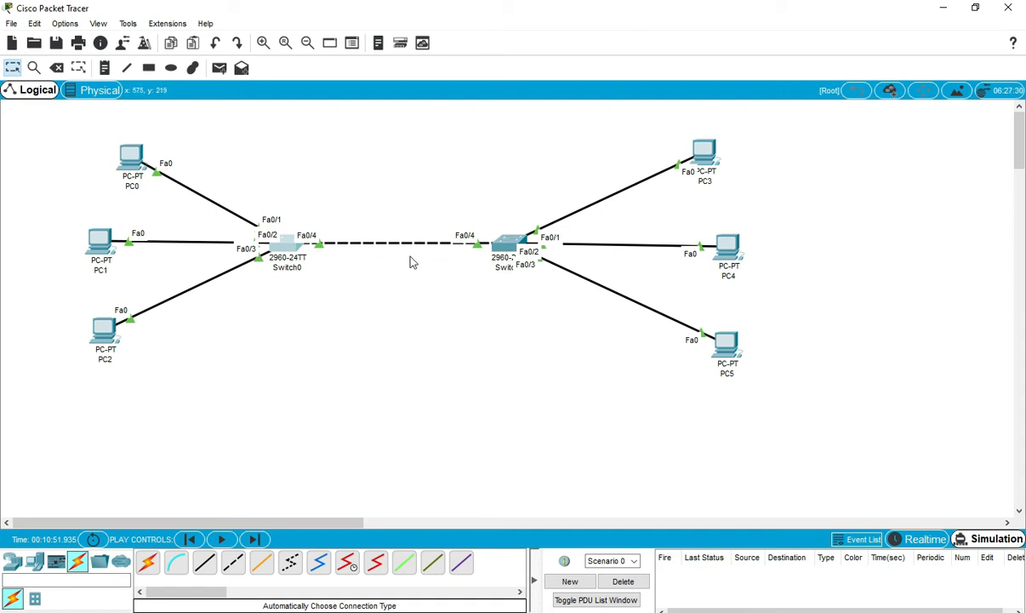
left_click(285, 246)
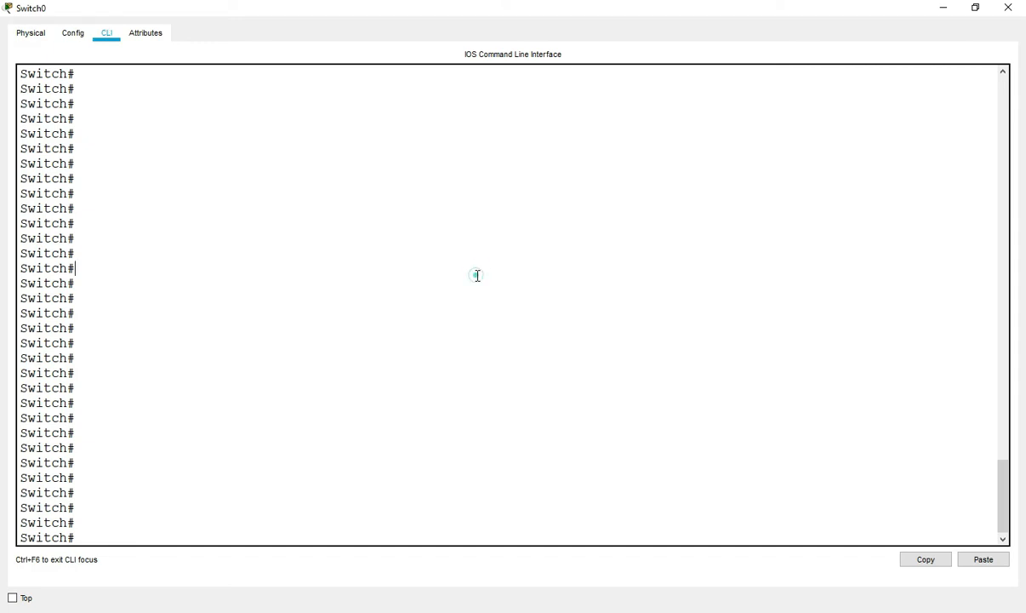
type("sh")
key("Tab")
type("in")
key("Tab")
type("fa")
key("Tab")
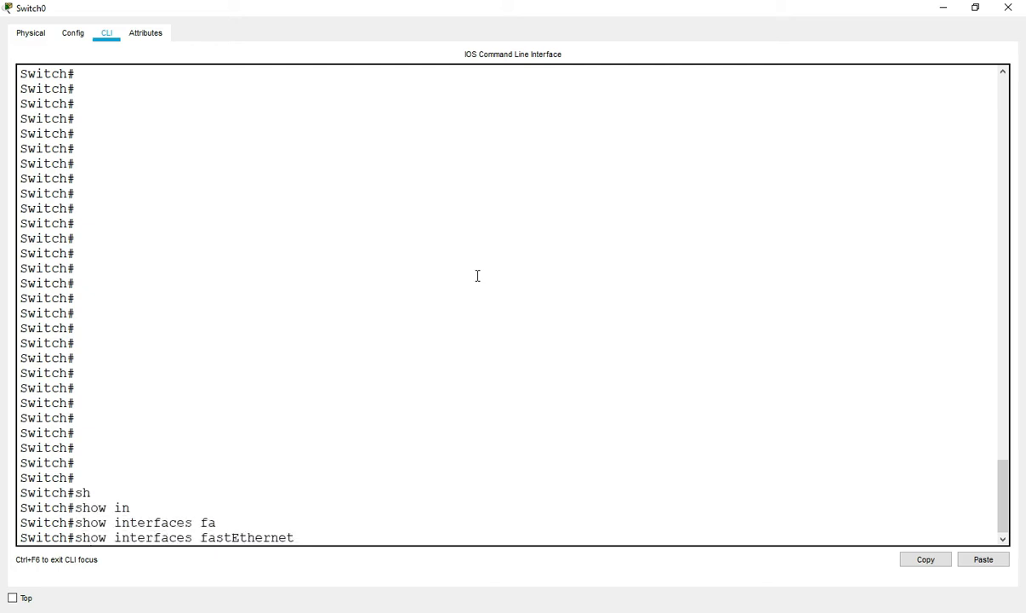
type("0/")
type("4 sw")
key("Tab")
key("BackSpace")
key("BackSpace")
key("BackSpace")
key("BackSpace")
key("BackSpace")
key("BackSpace")
key("BackSpace")
key("BackSpace")
key("BackSpace")
key("BackSpace")
key("BackSpace")
type("sta")
key("Tab")
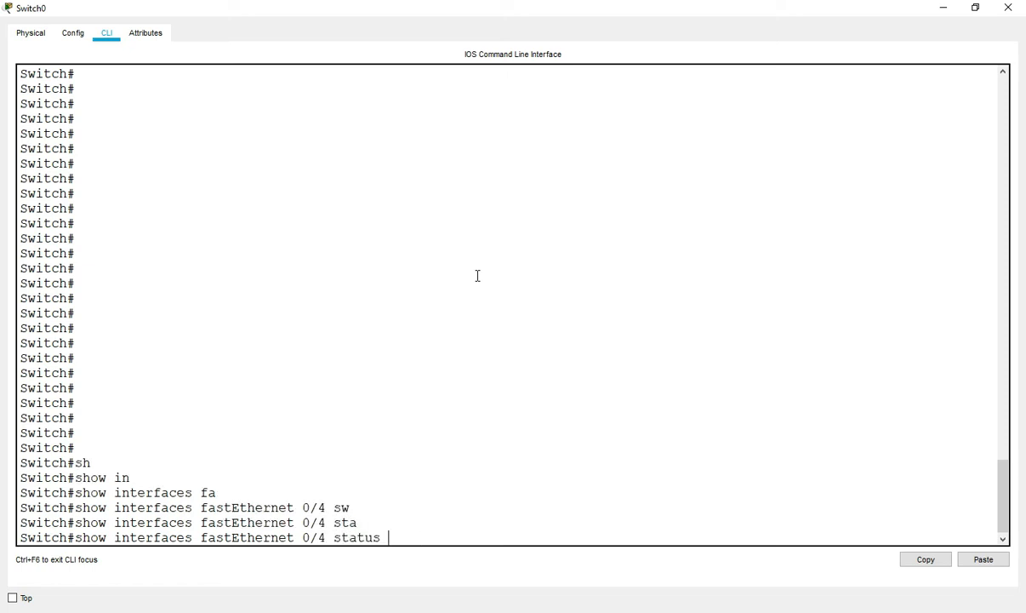
key("Return")
key("Return")
key("Return")
key("Return")
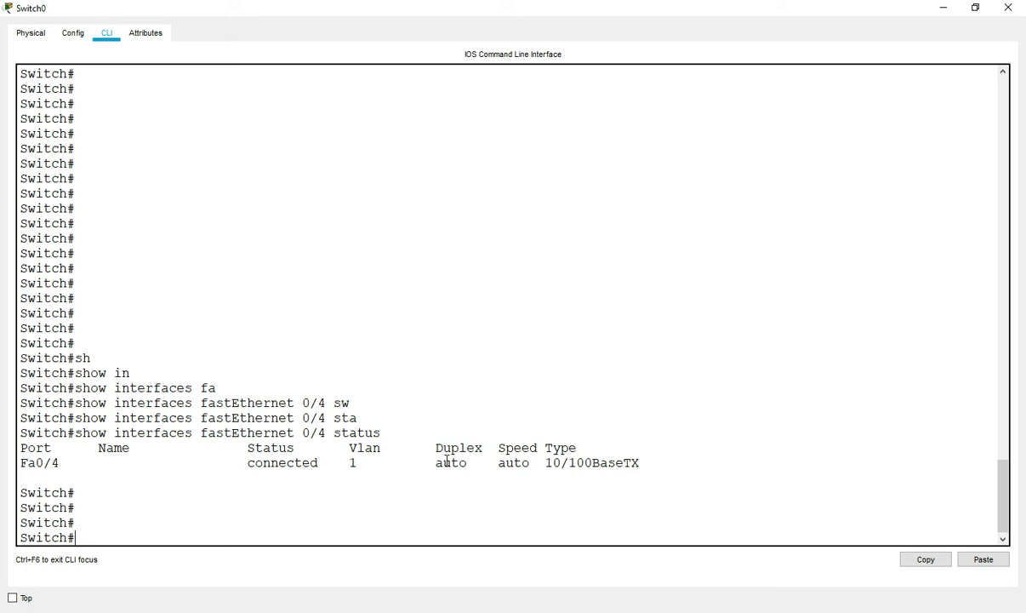
- Run show interfaces fastEthernet 0/4 on Switch0, highlight the duplex and speed line, and return to the topology
key("Return")
key("Return")
key("Return")
type("sh")
key("Tab")
type("in")
key("Tab")
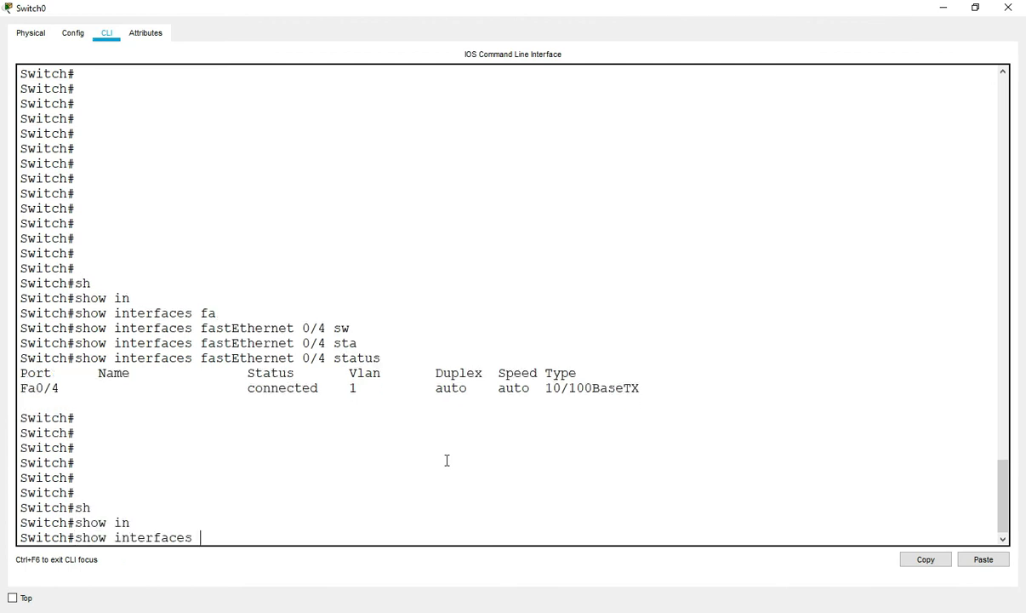
type("fa")
key("Tab")
type("0/")
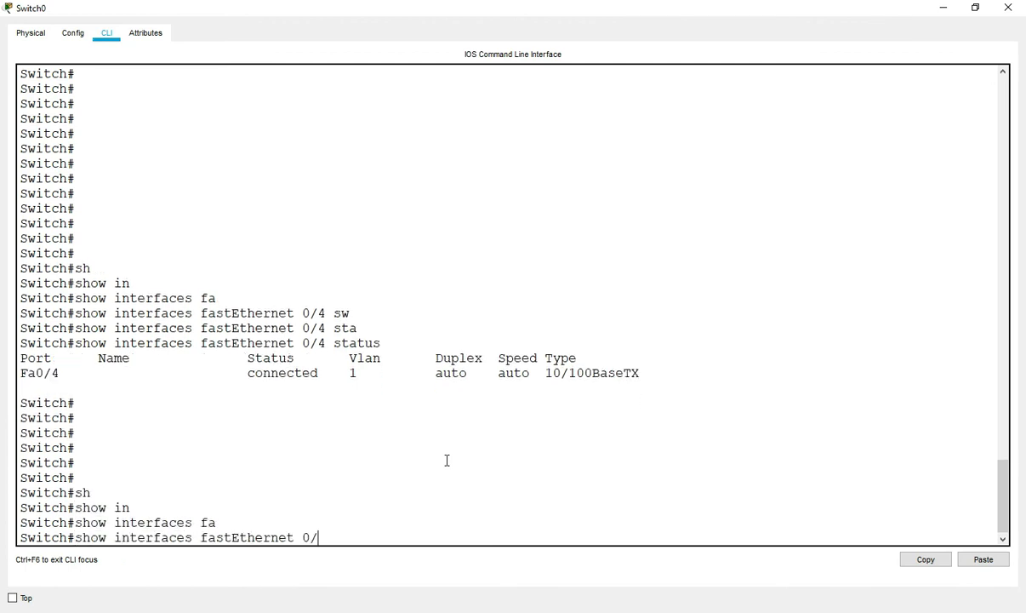
type("4")
key("Return")
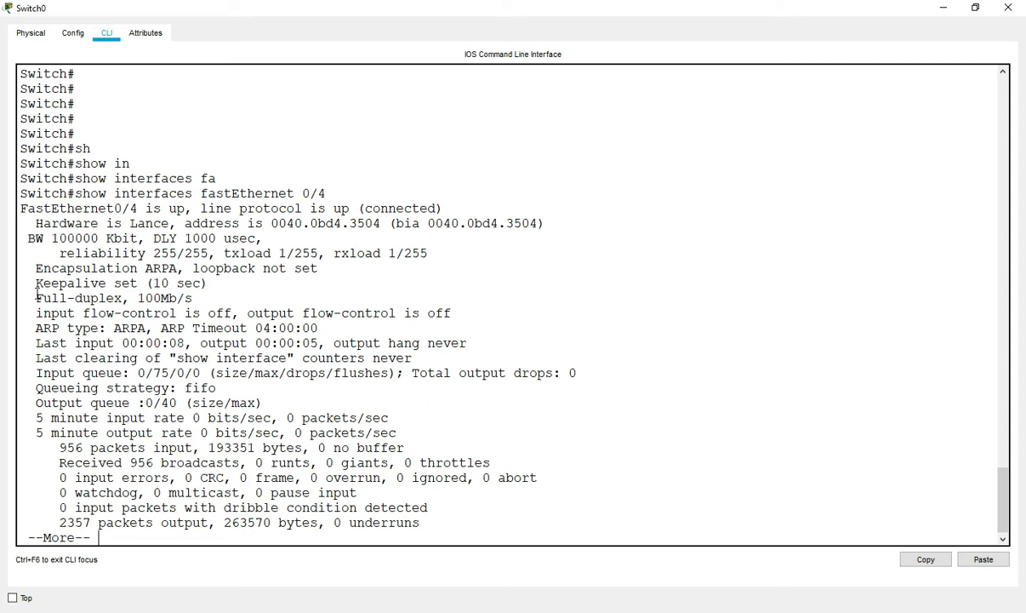
left_click_drag(35, 298, 194, 298)
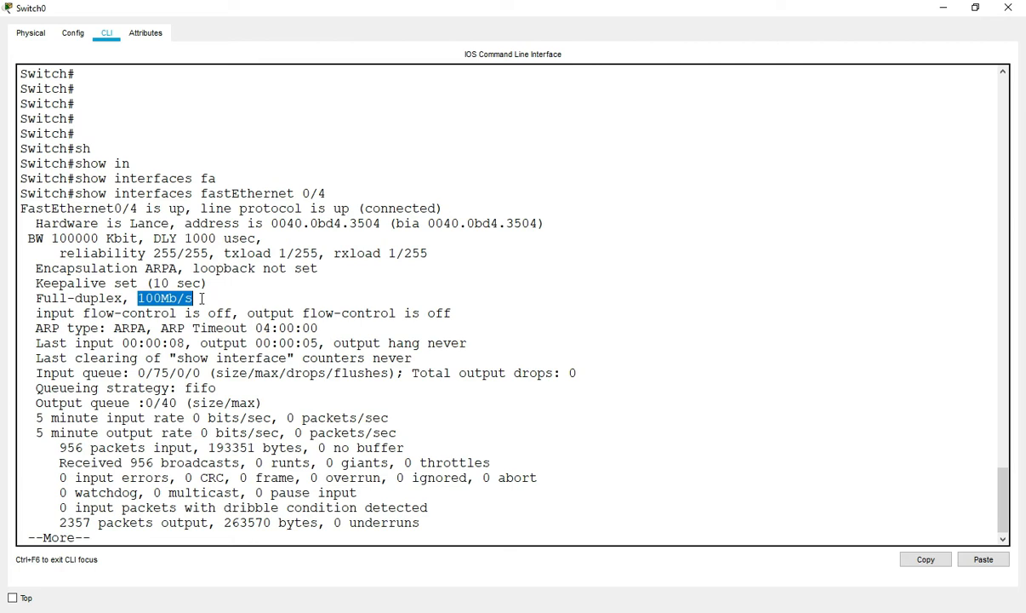
left_click(940, 7)
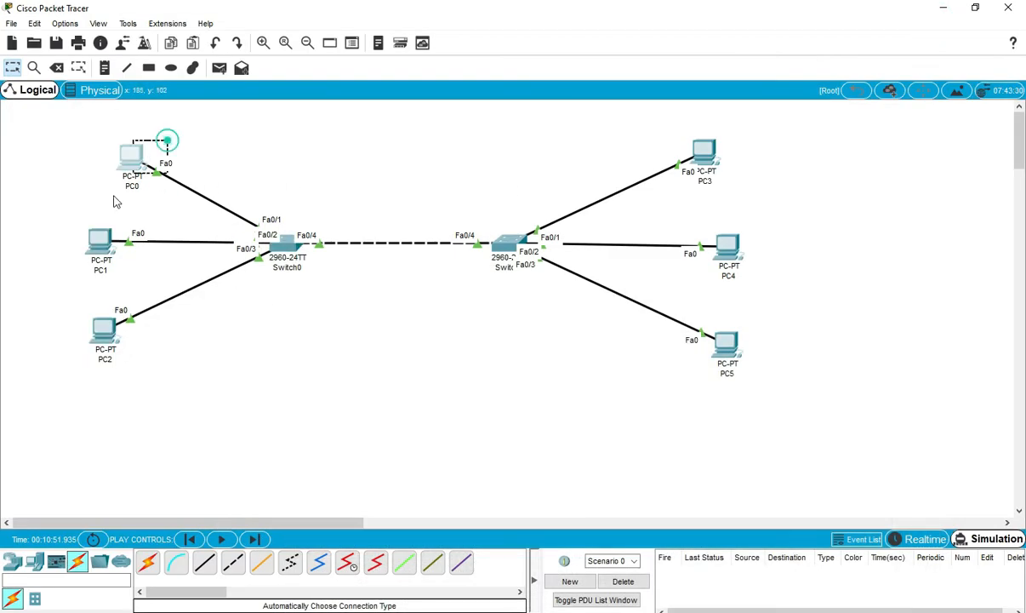
left_click_drag(636, 134, 777, 352)
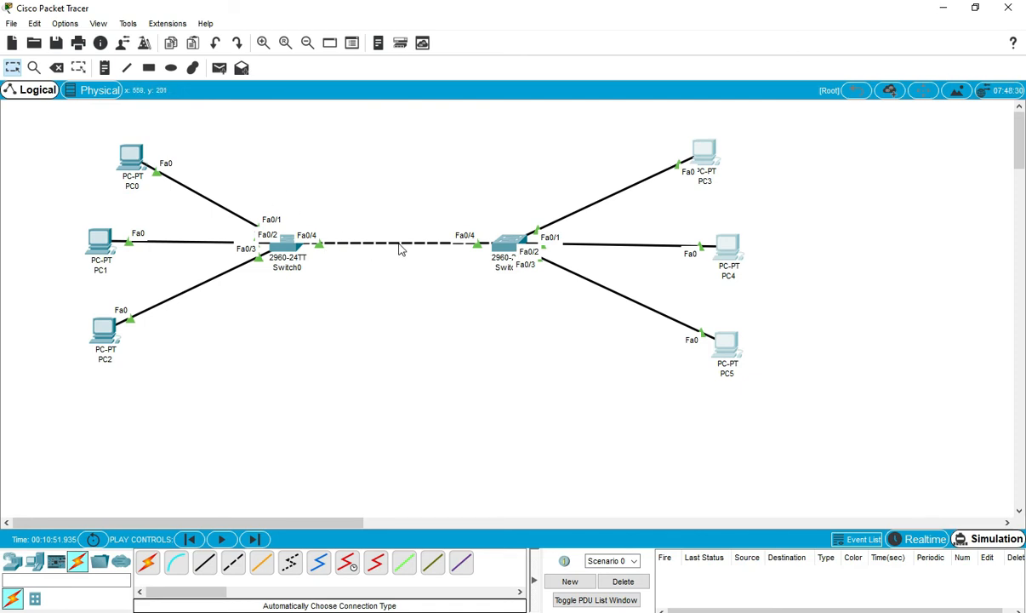
left_click(288, 245)
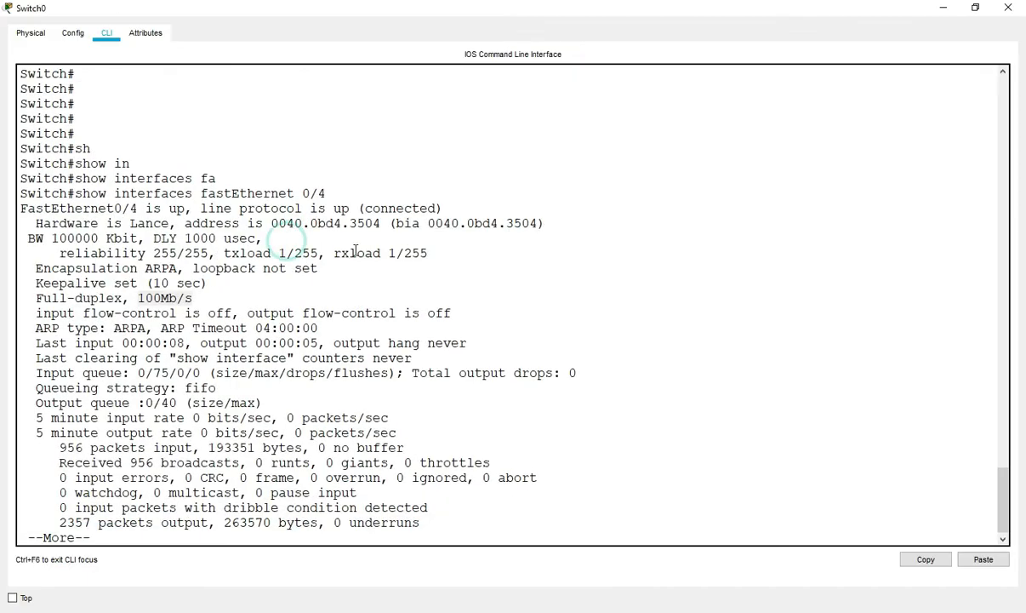
left_click(1022, 7)
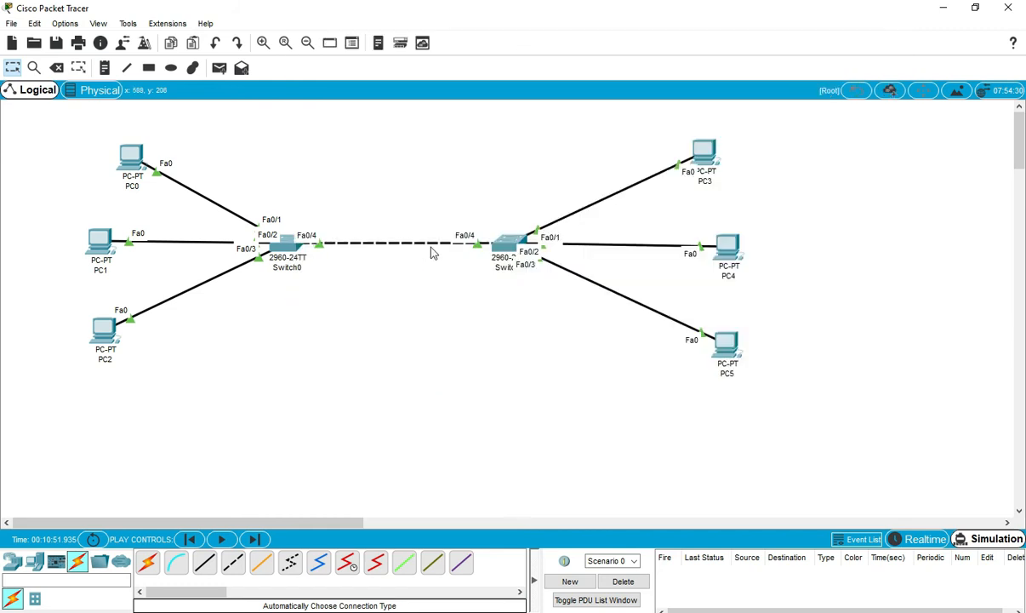
- Open Switch1's command line in a maximized window and enter privileged EXEC mode with enable
left_click(501, 245)
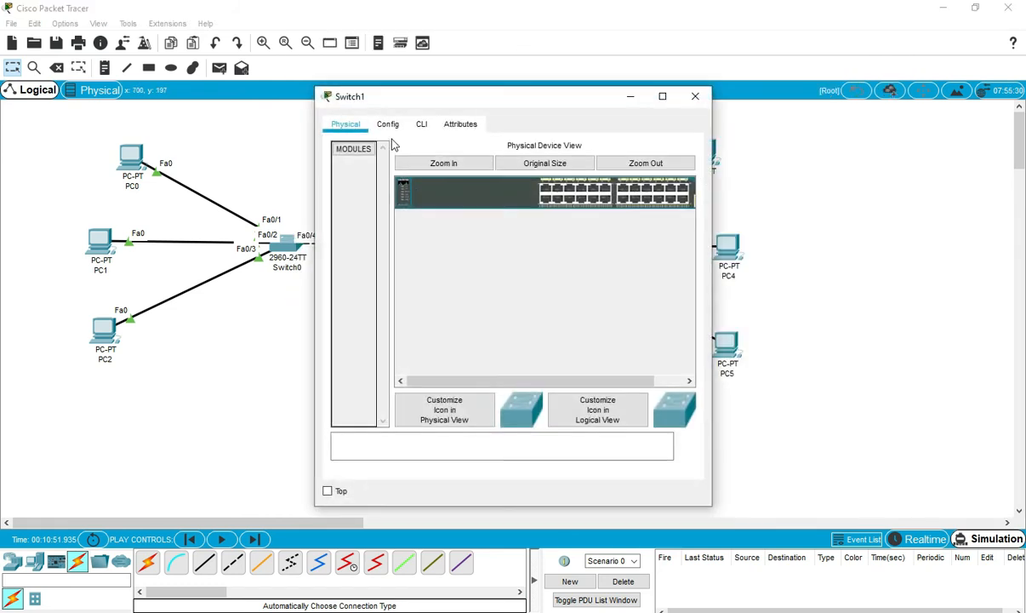
left_click(422, 124)
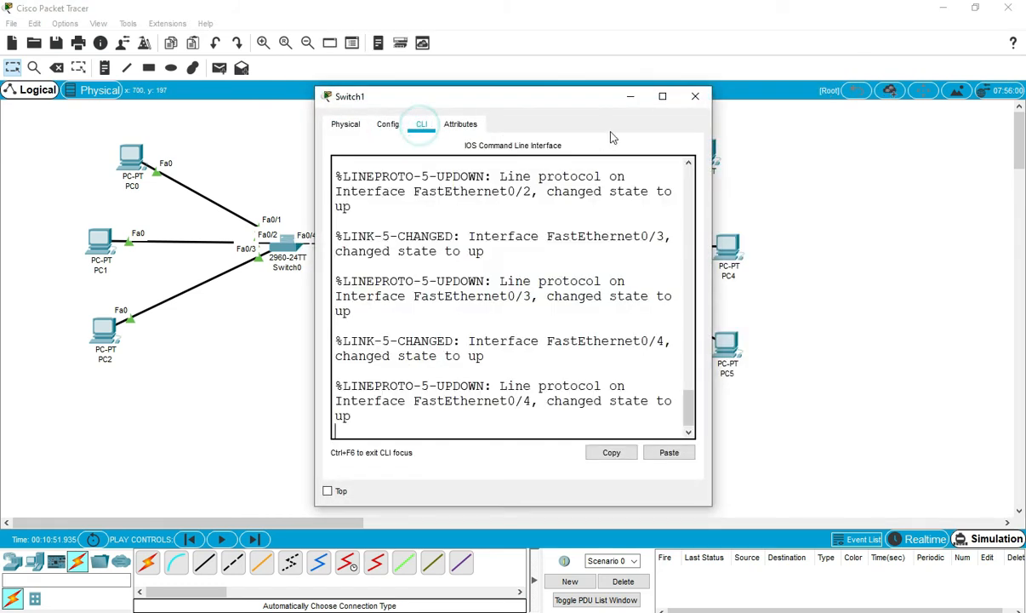
left_click(662, 96)
key("Return")
key("Return")
key("Return")
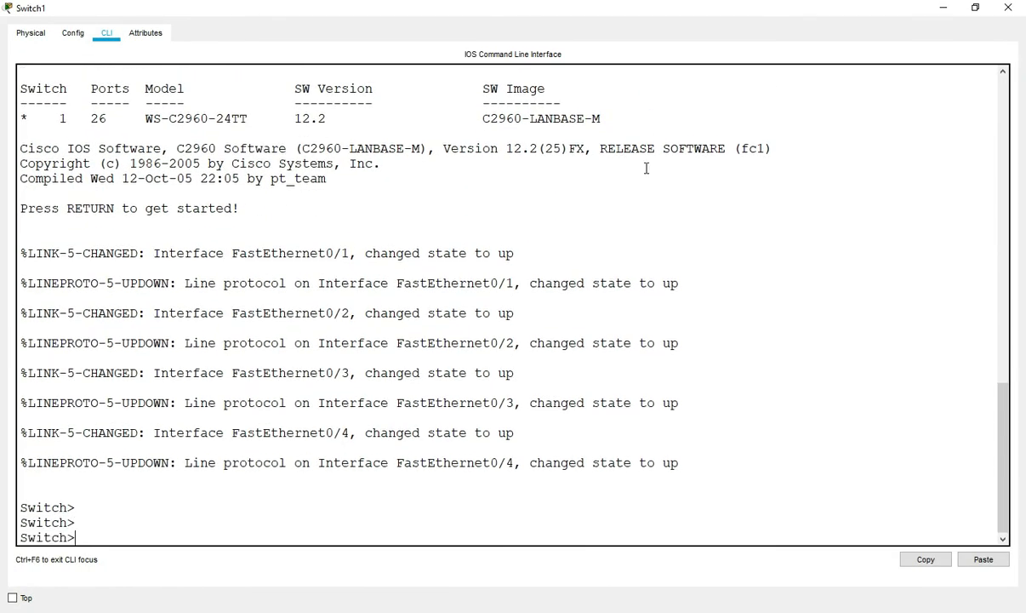
key("Return")
type("ena")
key("Tab")
key("Return")
key("Return")
key("Return")
key("Return")
key("Return")
key("Return")
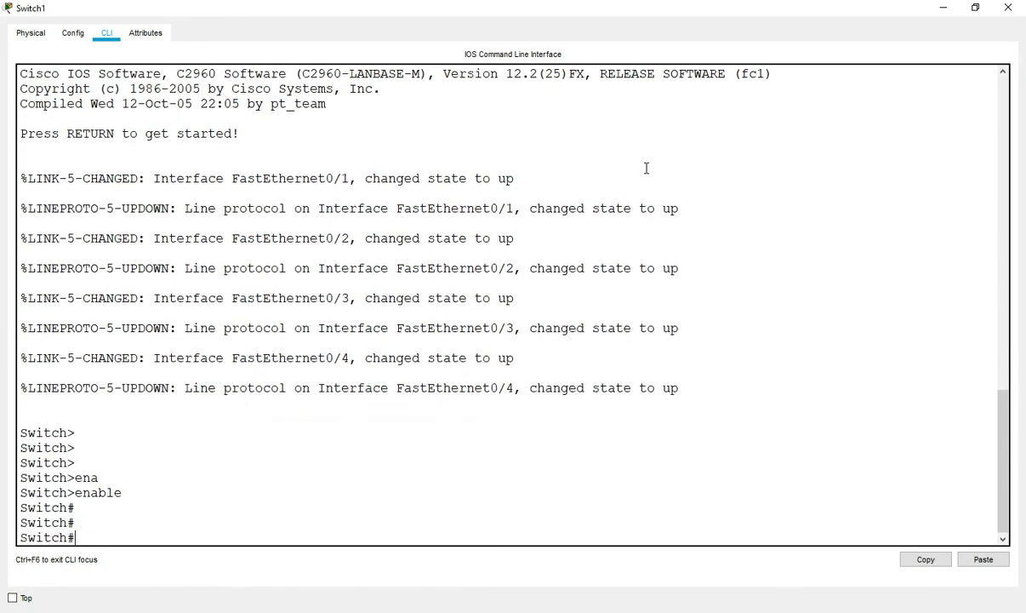
- Enter terminal configuration mode on Switch1 and select interface fa0/4
type("config")
key("Return")
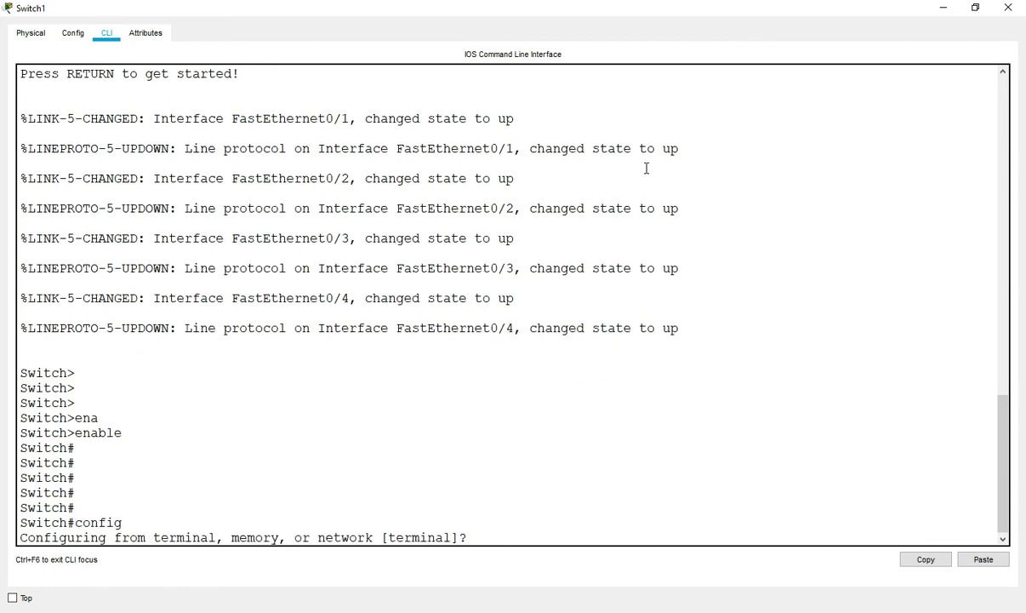
key("Return")
key("Return")
key("Return")
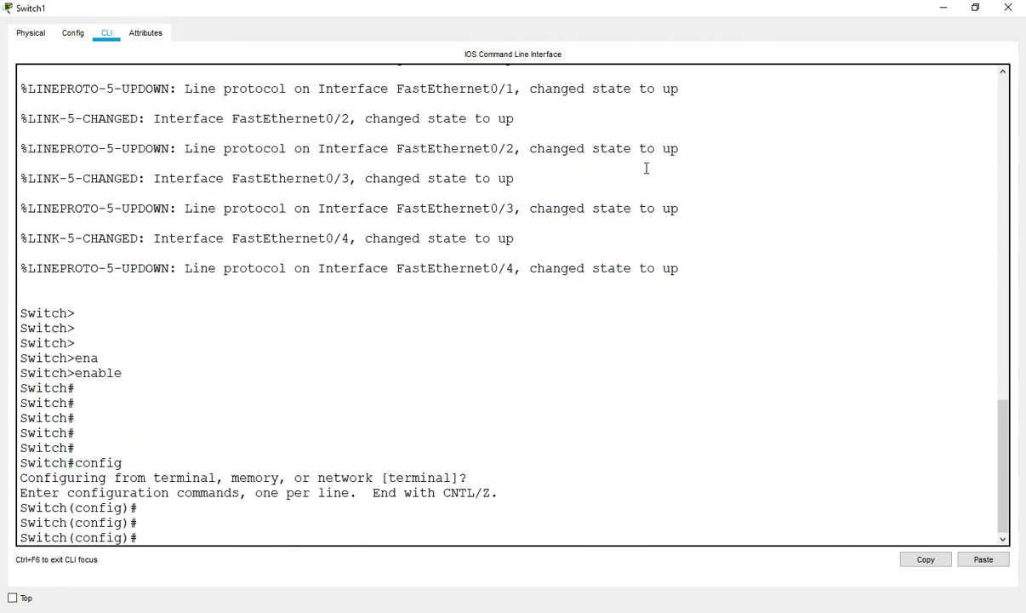
key("Return")
key("Return")
key("Return")
type("int fa0/4")
key("Return")
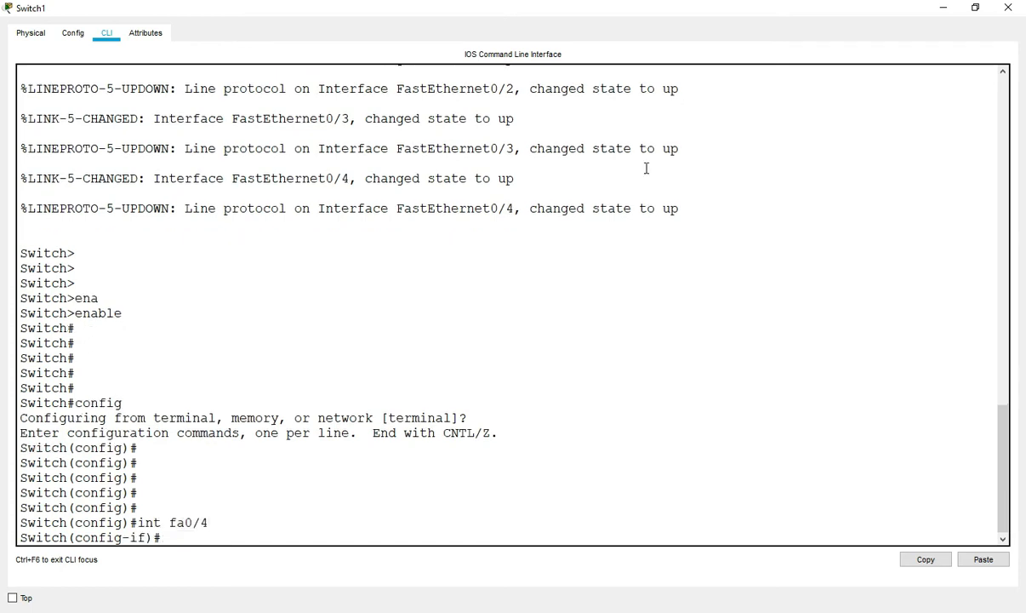
- Push the earlier output out of view on Switch1's console with empty interface configuration prompts
key("Return")
key("Return")
key("Return")
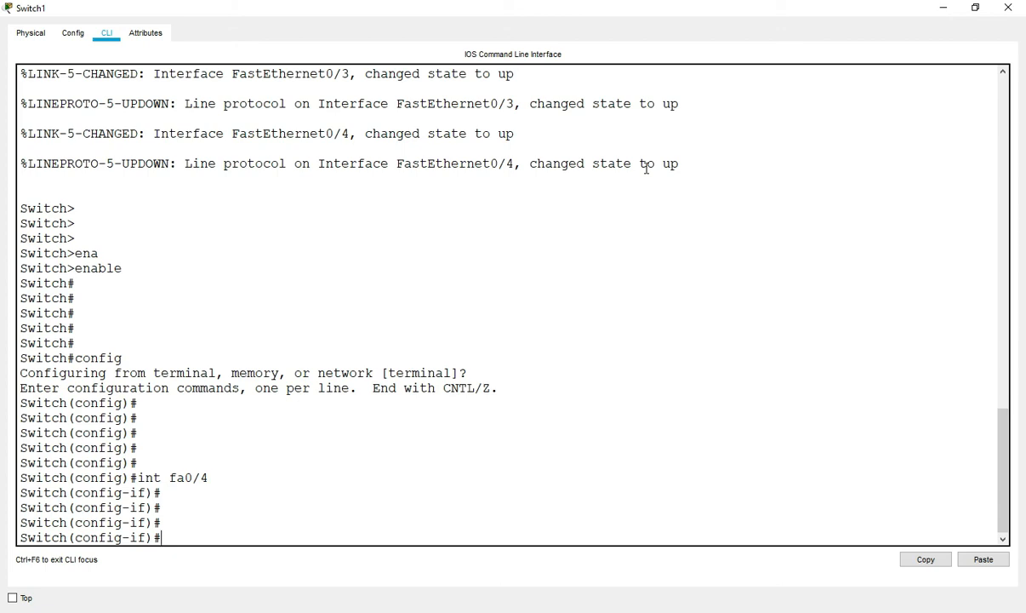
key("Return")
key("Return")
key("Return")
key("Return")
key("Return")
key("Return")
key("Return")
key("Return")
key("Return")
key("Return")
key("Return")
key("Return")
key("Return")
key("Return")
key("Return")
key("Return")
key("Return")
key("Return")
key("Return")
key("Return")
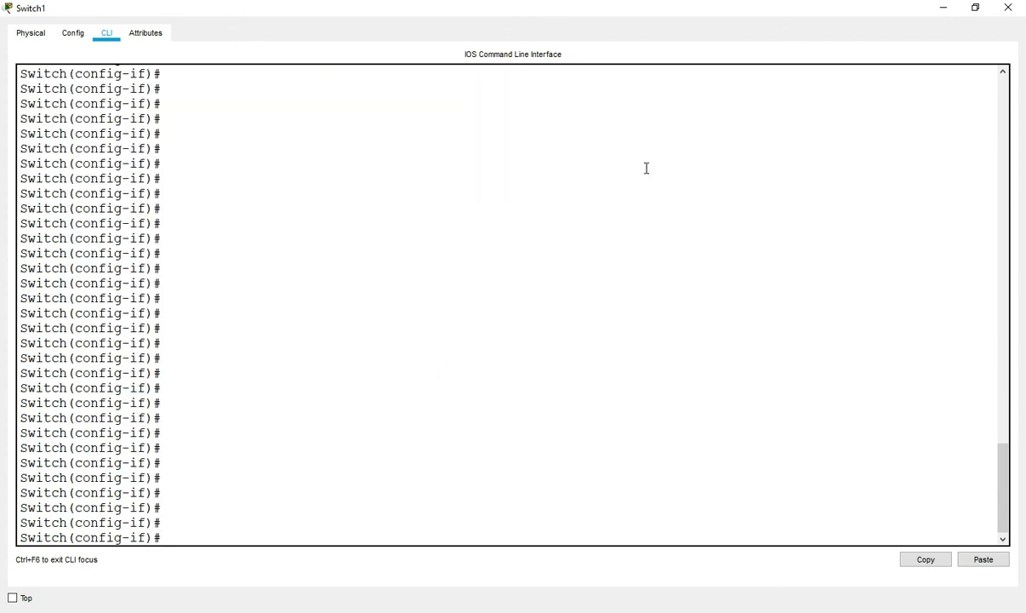
- List the duplex options for Switch1's fa0/4, set it to duplex half, and leave configuration mode
type("du")
key("Tab")
type("?")
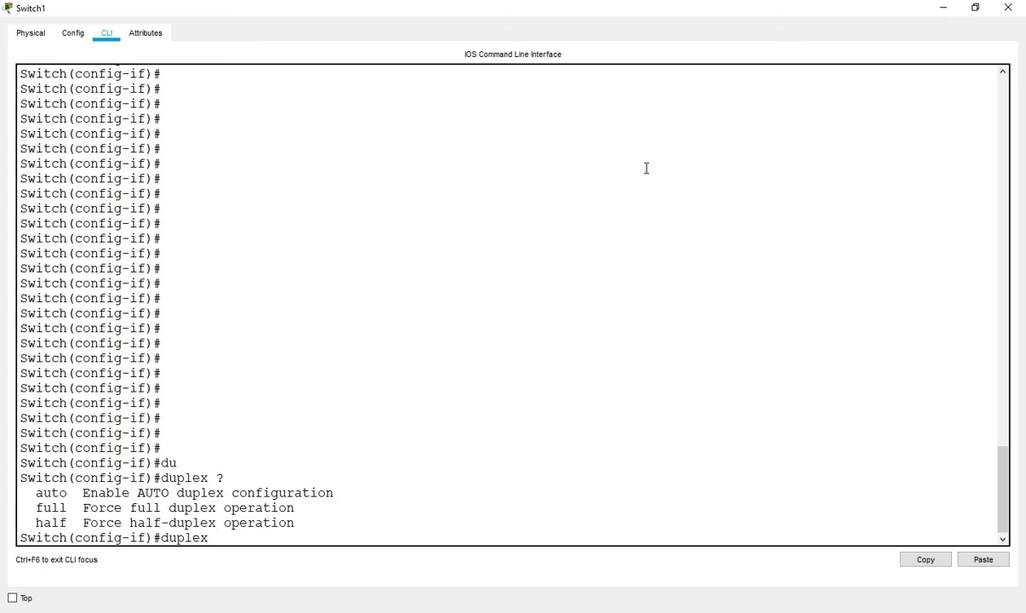
type("h")
key("Tab")
key("Return")
key("Return")
key("Return")
key("Return")
key("Return")
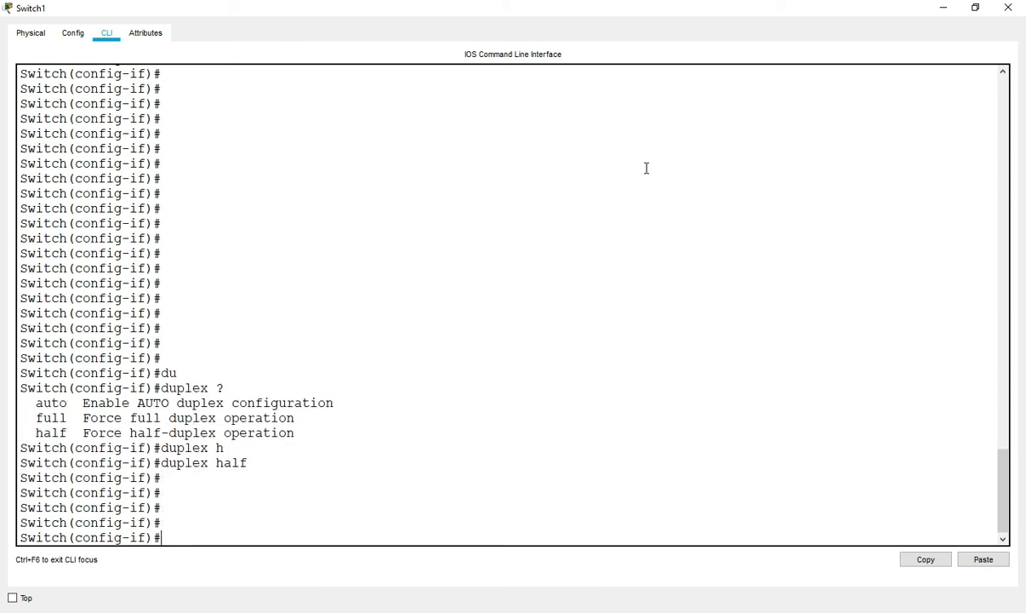
key("ctrl+z")
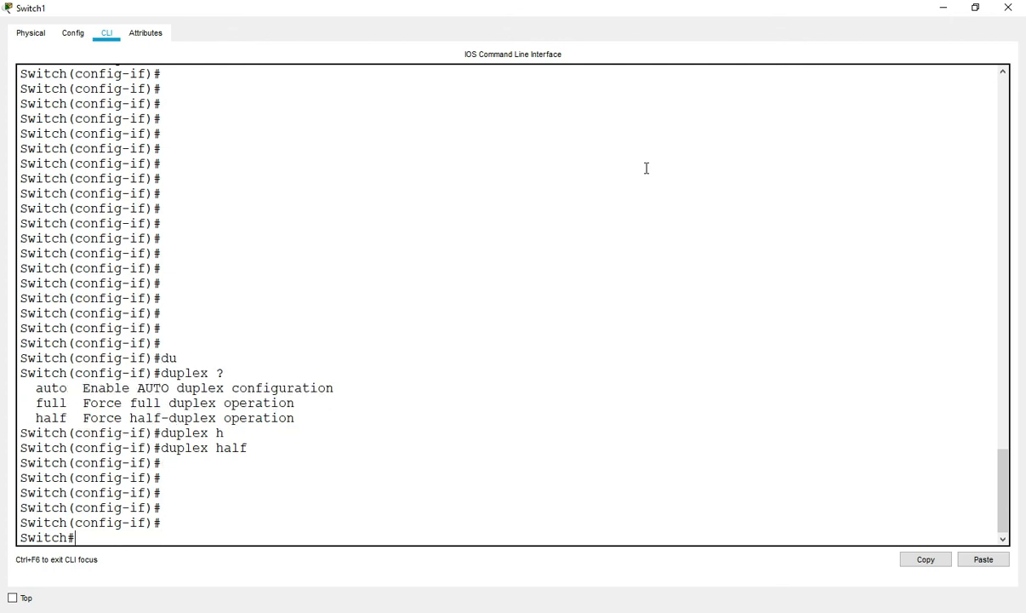
- Check the duplex setting on Switch1 with show interfaces fastEthernet 0/4 status
key("Return")
key("Return")
key("Return")
key("Return")
type("sh")
key("Tab")
type("in")
key("Tab")
type("fa")
key("Tab")
type("0/4 sta")
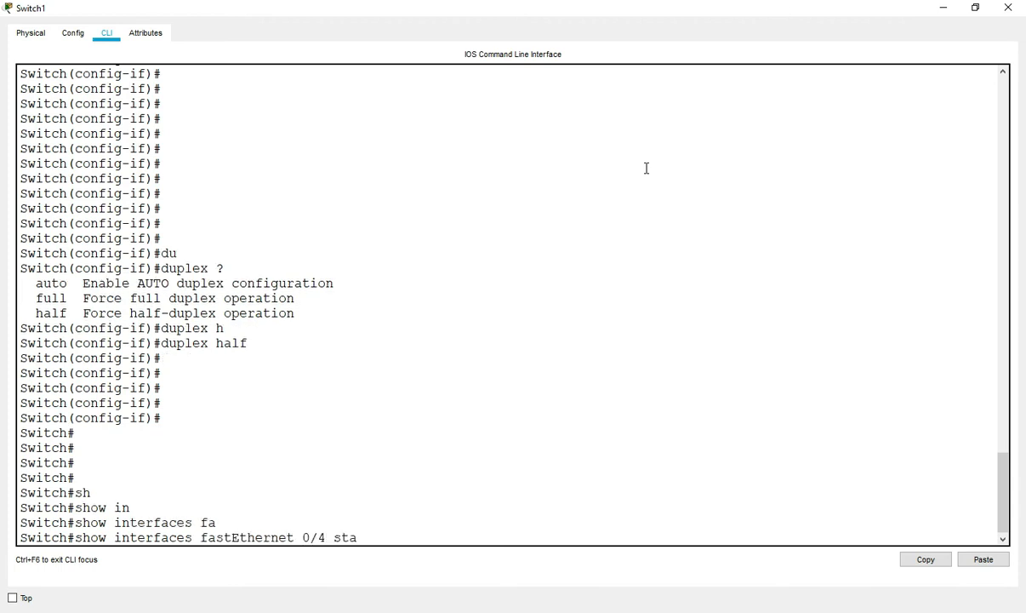
key("Tab")
key("Return")
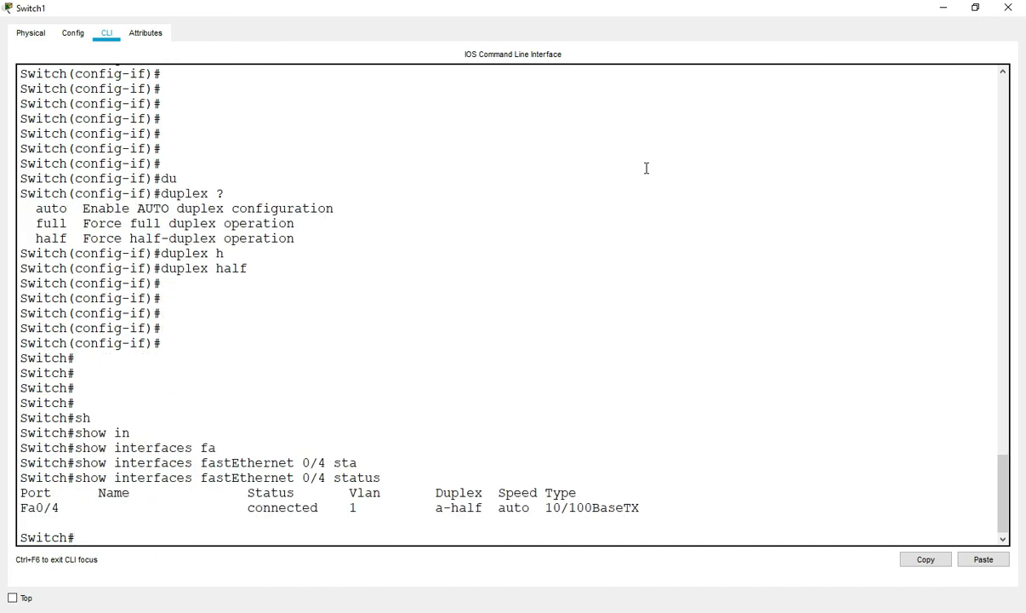
- Leave Switch1's console, return the network to Realtime mode, and fast-forward time for the inter-switch link
left_click(1006, 8)
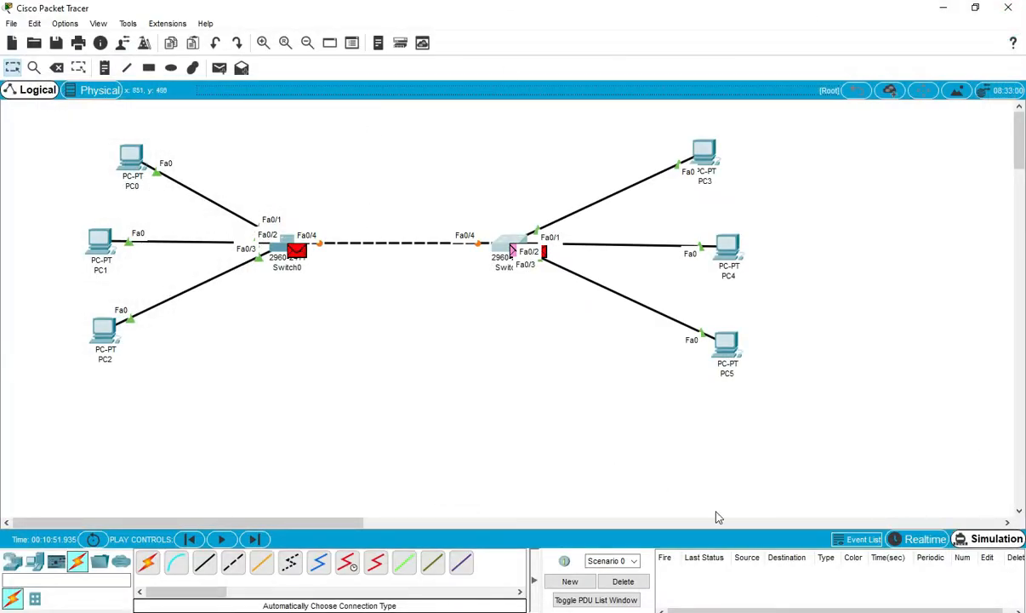
left_click(906, 543)
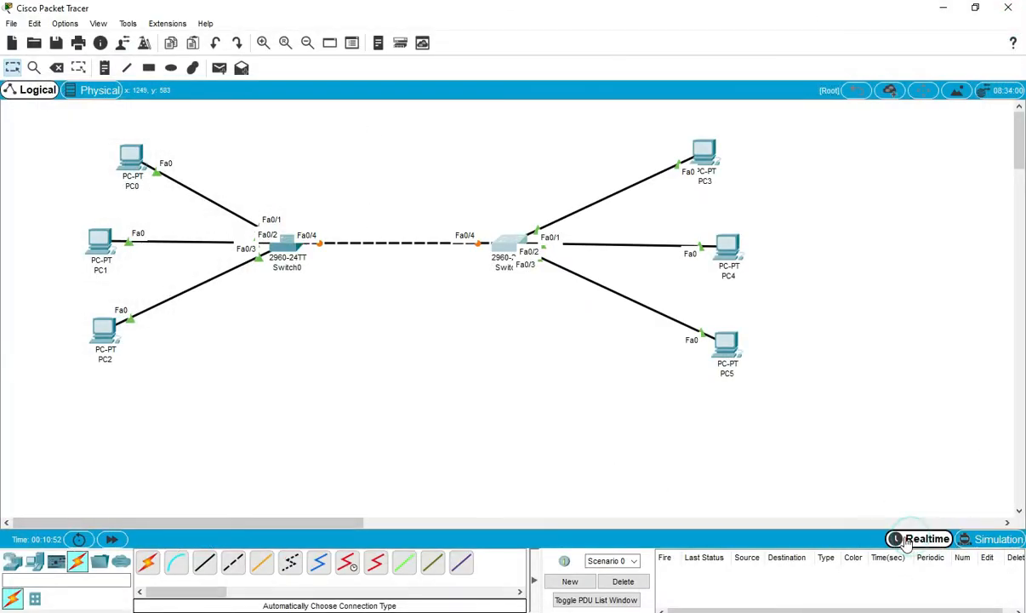
left_click(112, 539)
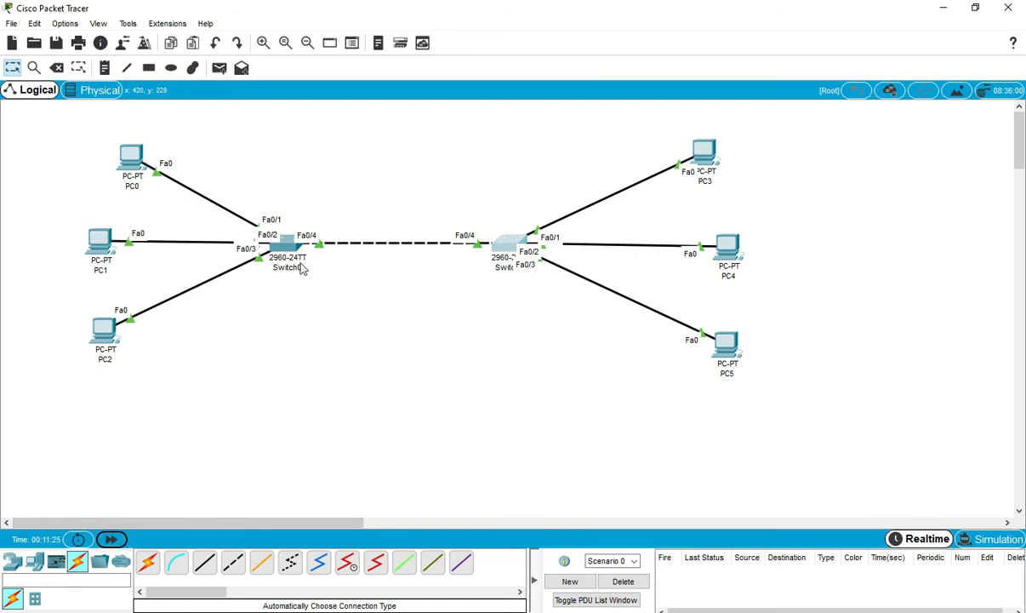
- Open Switch0's console in a maximized window and page through the pending interface output to the command prompt
left_click(279, 241)
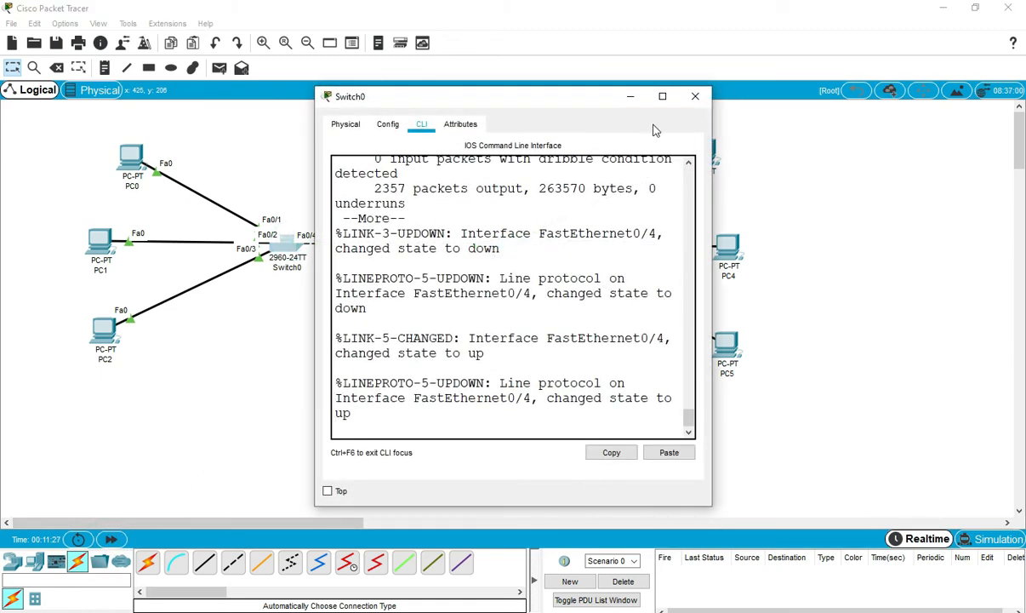
left_click(662, 96)
key("Return")
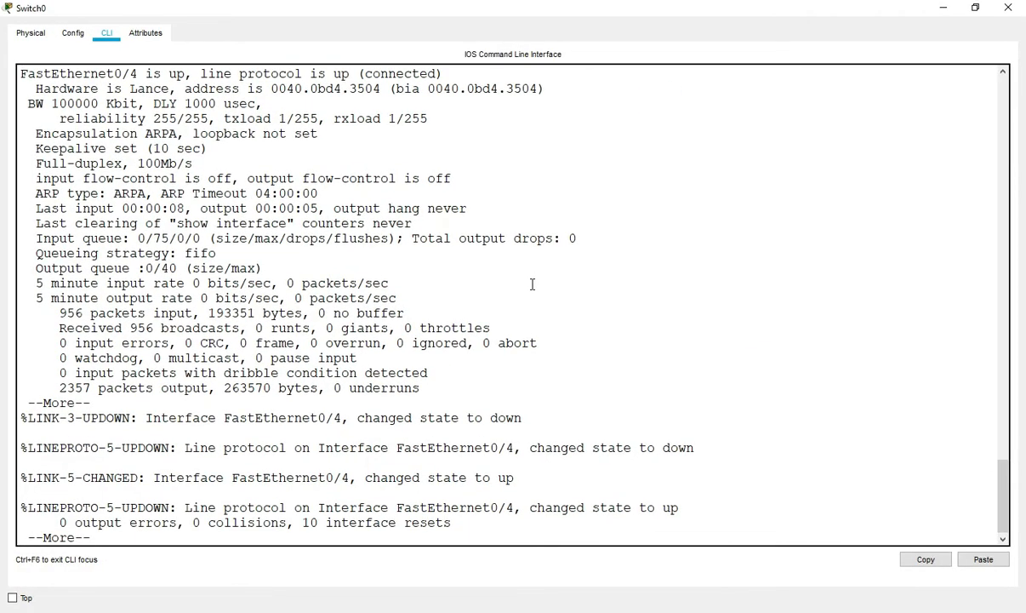
key("Return")
key("Return")
key("Return")
key("Return")
key("Return")
key("Return")
key("Return")
key("Return")
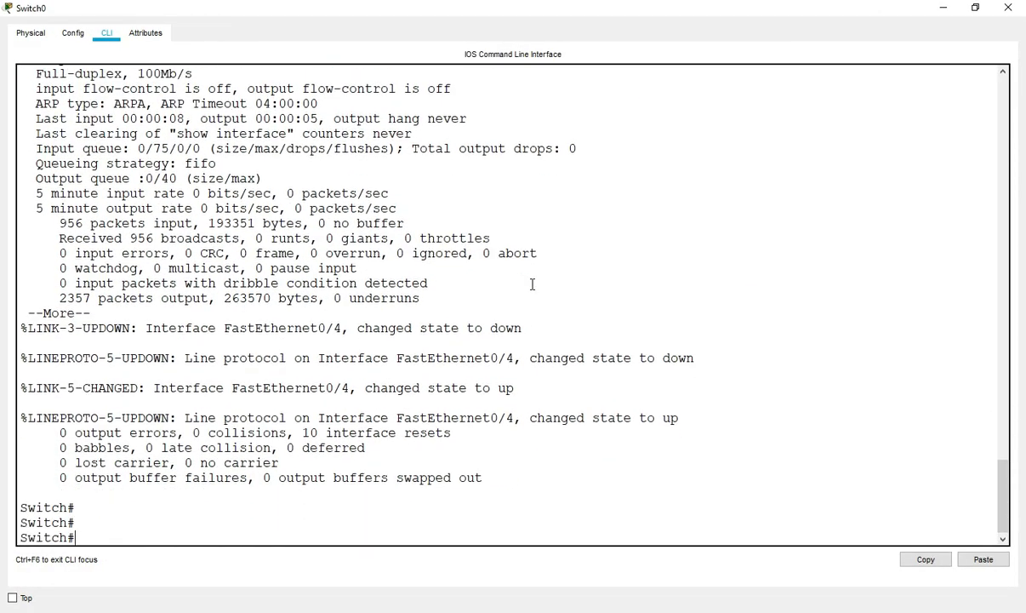
- Rerun show interfaces fastEthernet 0/4 on Switch0, highlight the duplex mode in the output, and close the console
key("Up")
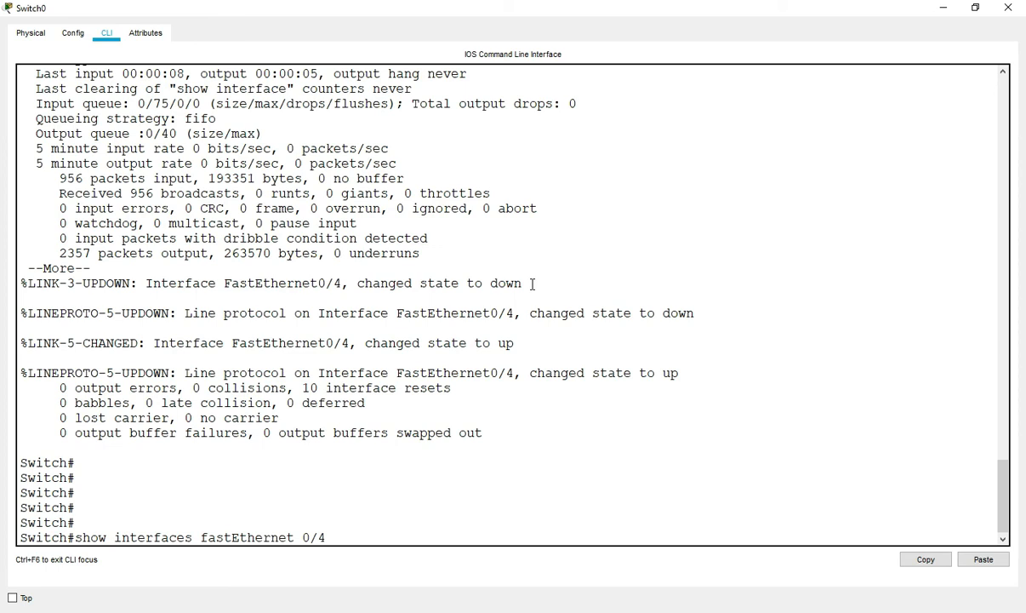
key("Return")
key("Return")
key("Return")
key("Return")
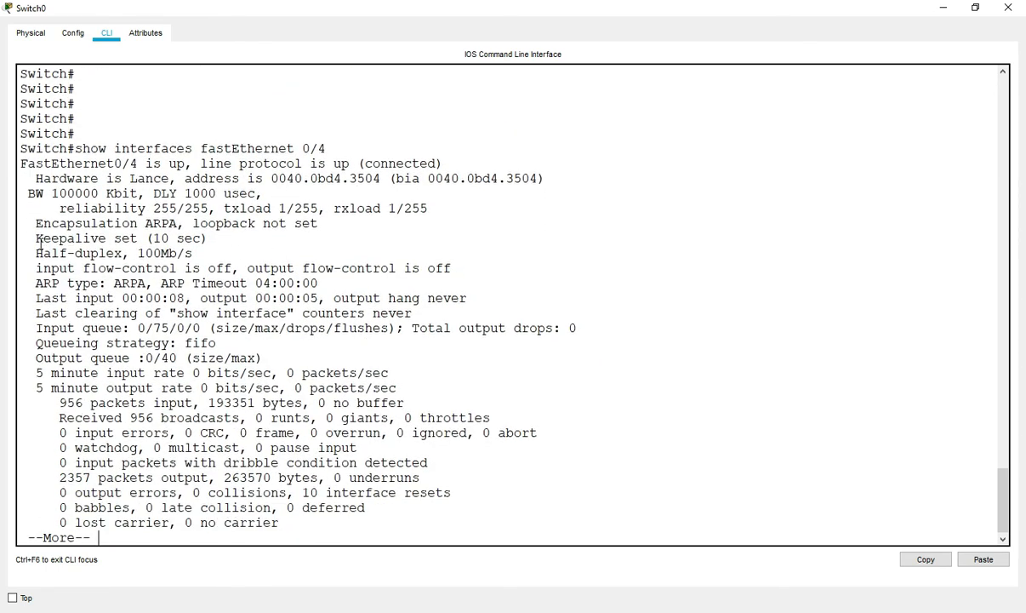
left_click_drag(30, 252, 118, 253)
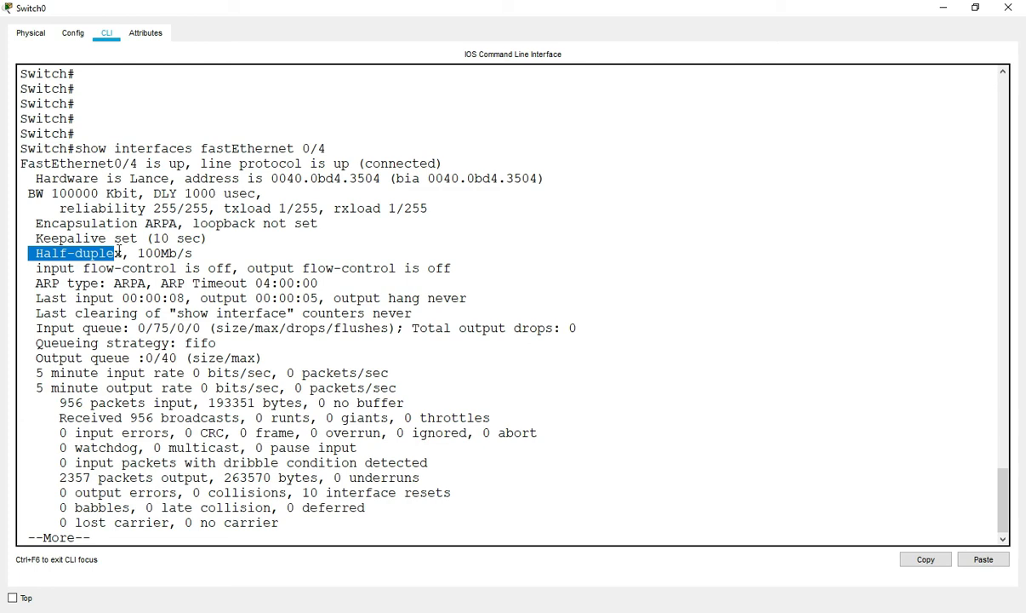
left_click(1011, 8)
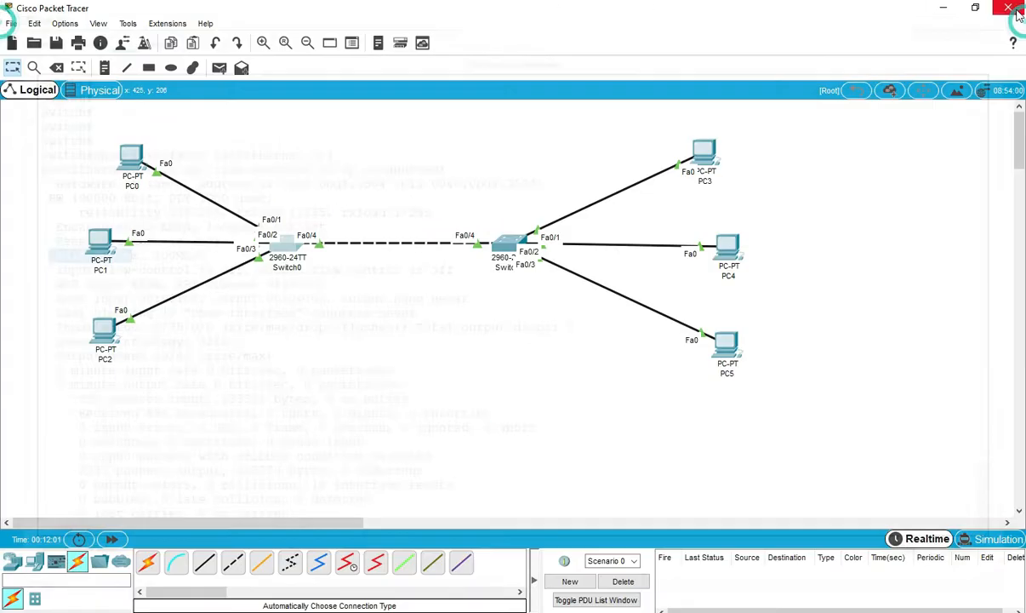
- Test connectivity with a simple PDU from PC0 to PC3, and delete the test scenario
left_click(219, 68)
left_click(132, 156)
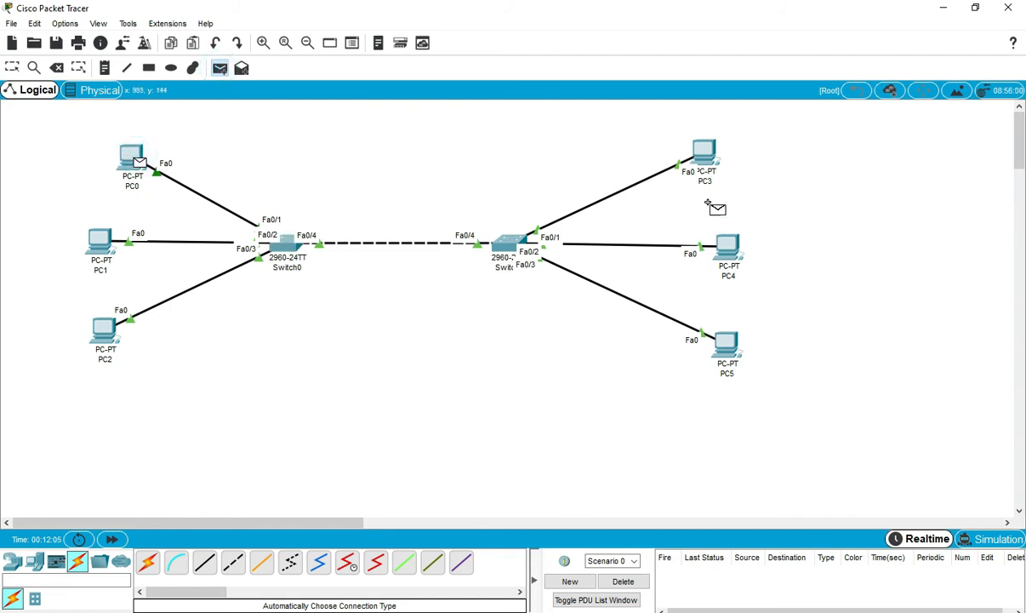
left_click(707, 149)
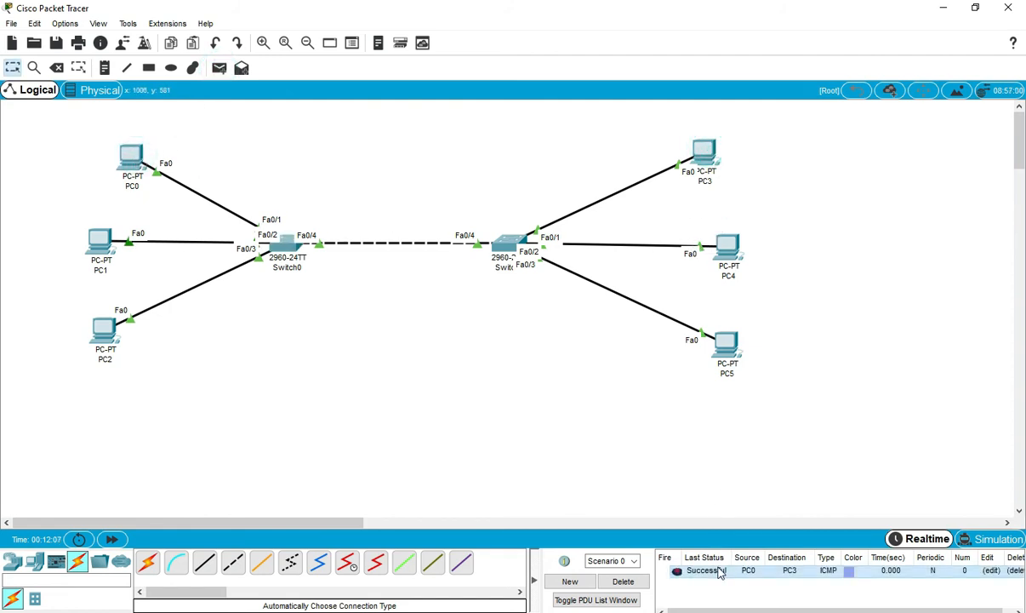
left_click(622, 581)
- Reopen Switch0's console in a maximized window and finish the paged interface output to reach the prompt
left_click_drag(329, 208, 308, 263)
left_click_drag(455, 219, 499, 295)
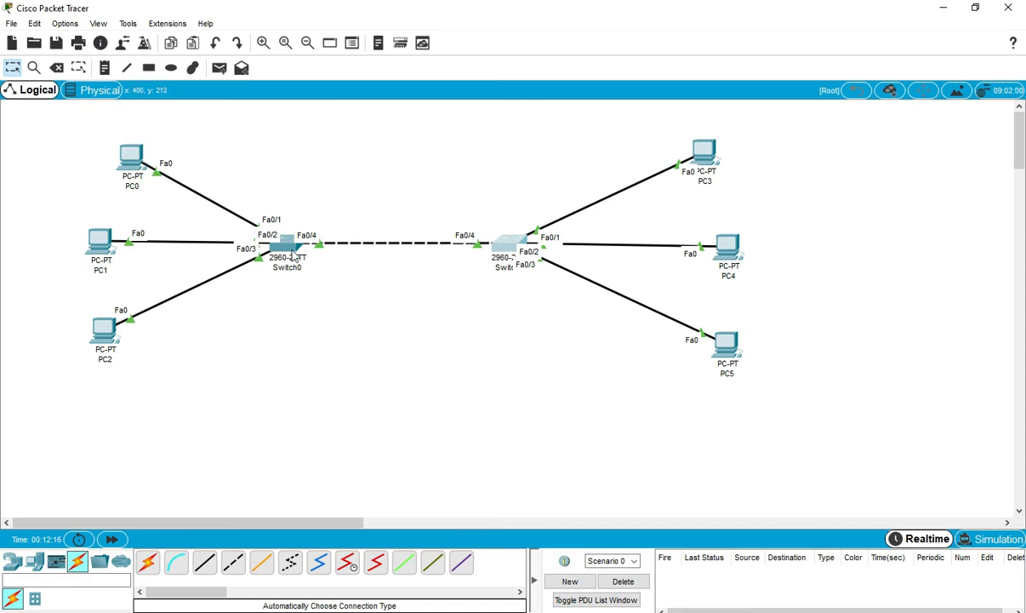
left_click(284, 244)
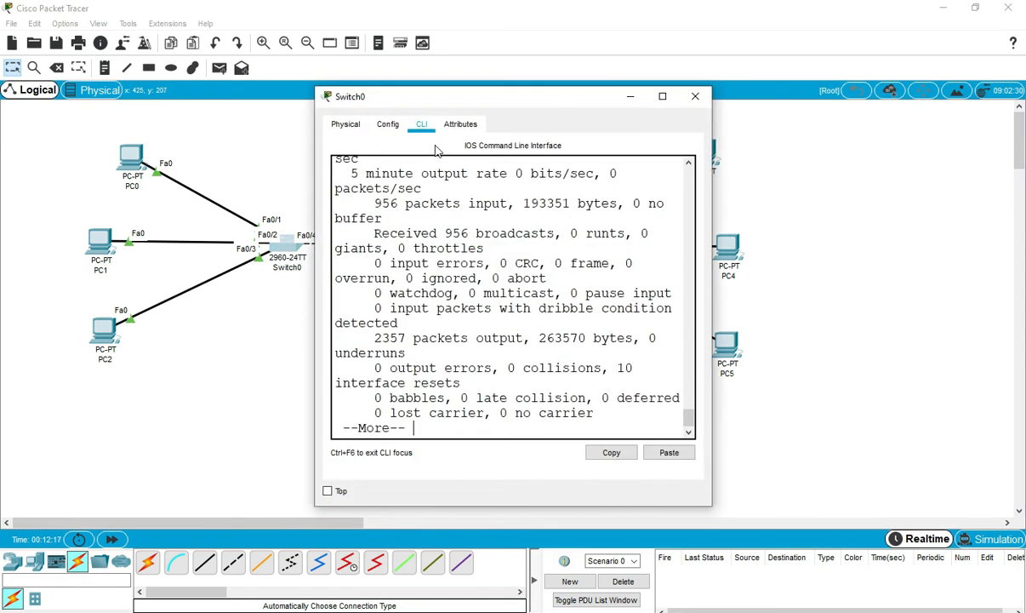
left_click(663, 96)
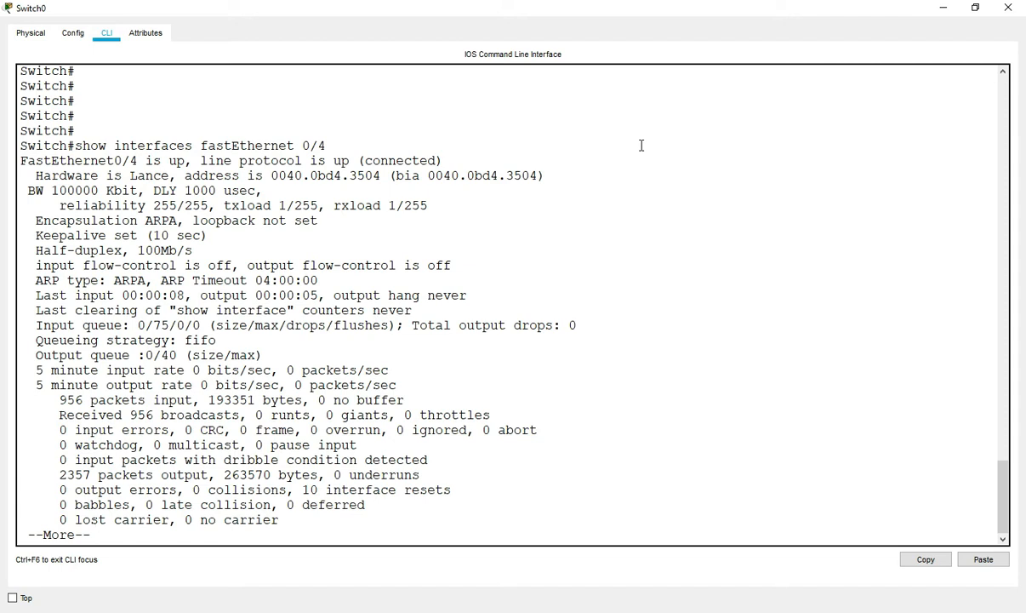
key("Return")
key("Return")
key("Return")
key("Return")
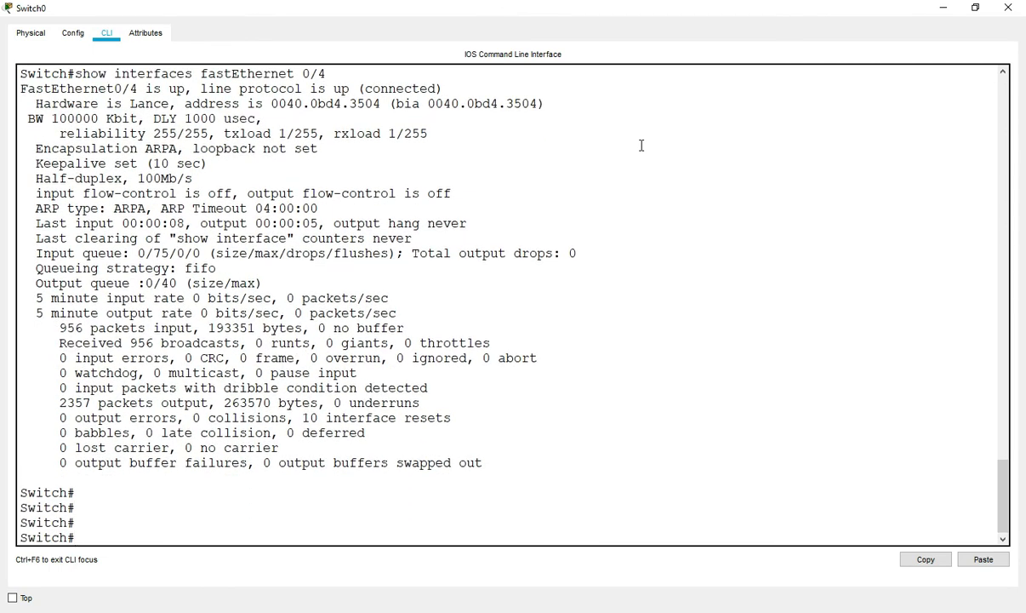
- Enter terminal configuration mode on Switch0 and select interface fa0/4
type("config")
key("Return")
key("Return")
key("Return")
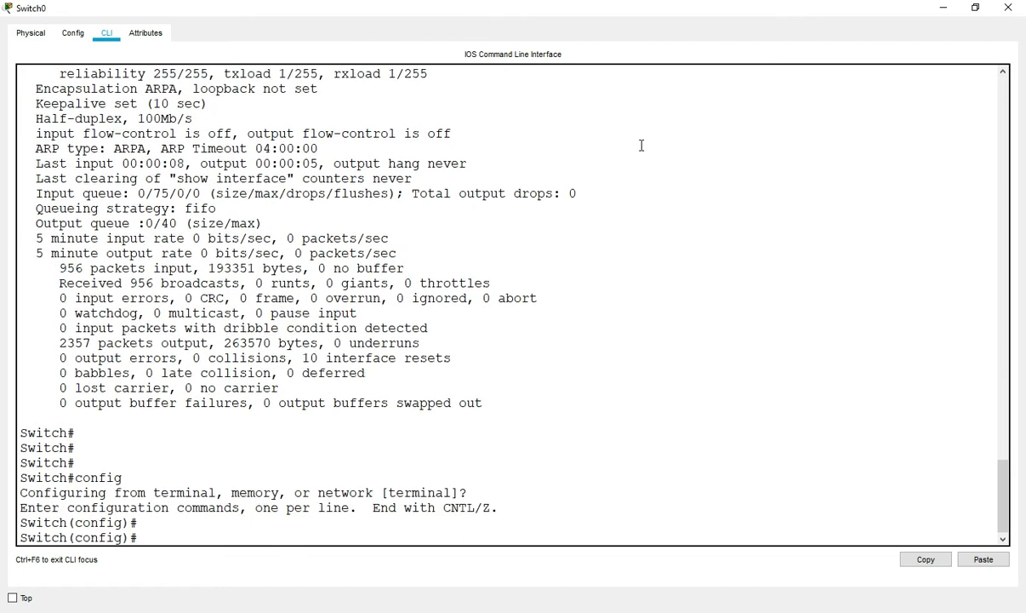
key("Return")
type("int fa0/4")
key("Return")
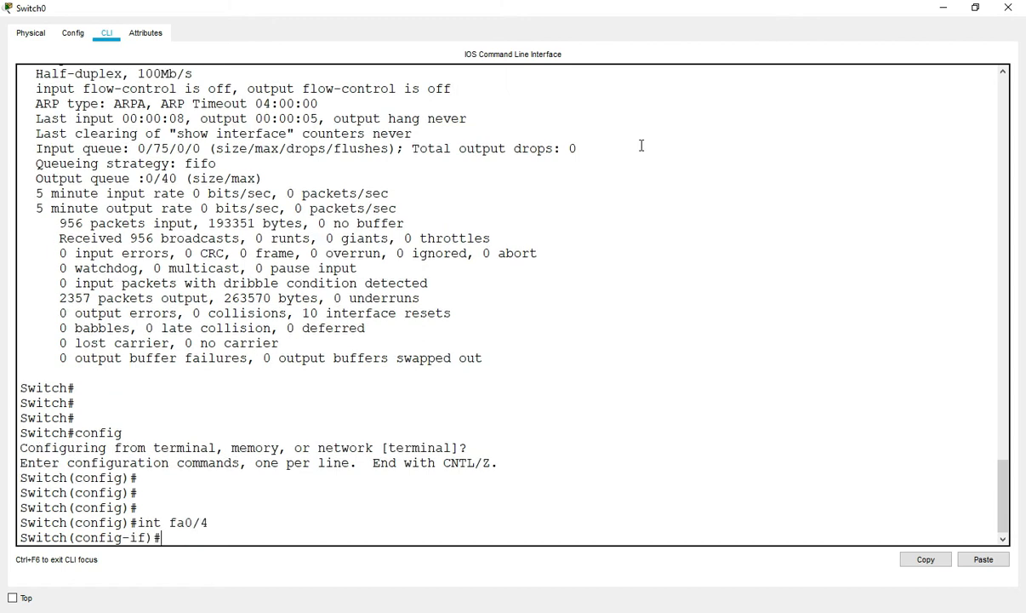
key("Return")
key("Return")
key("Return")
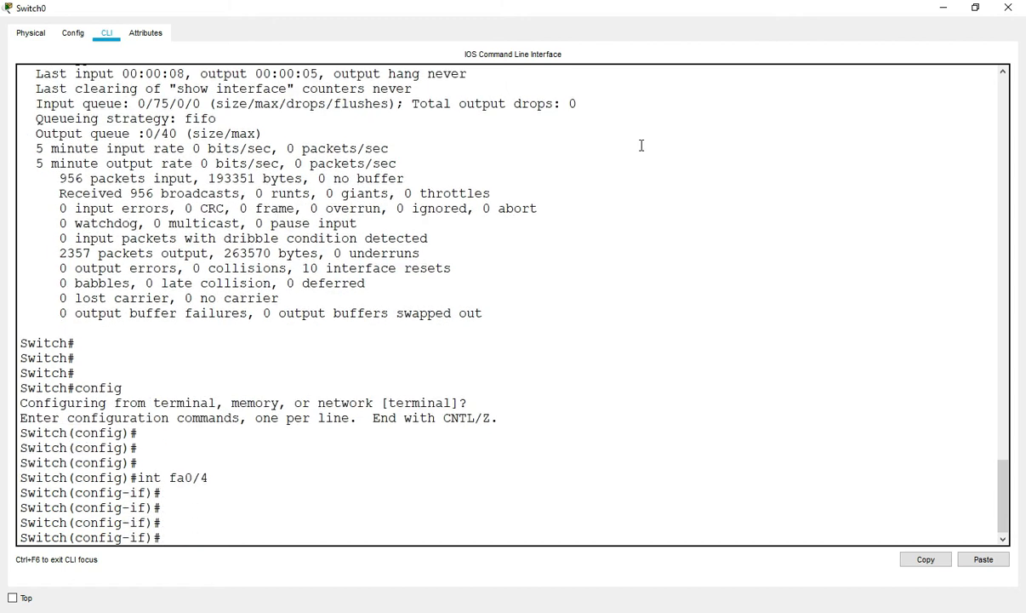
- Set Switch0's fa0/4 to duplex full and clear space with empty interface configuration prompts
type("du")
key("Tab")
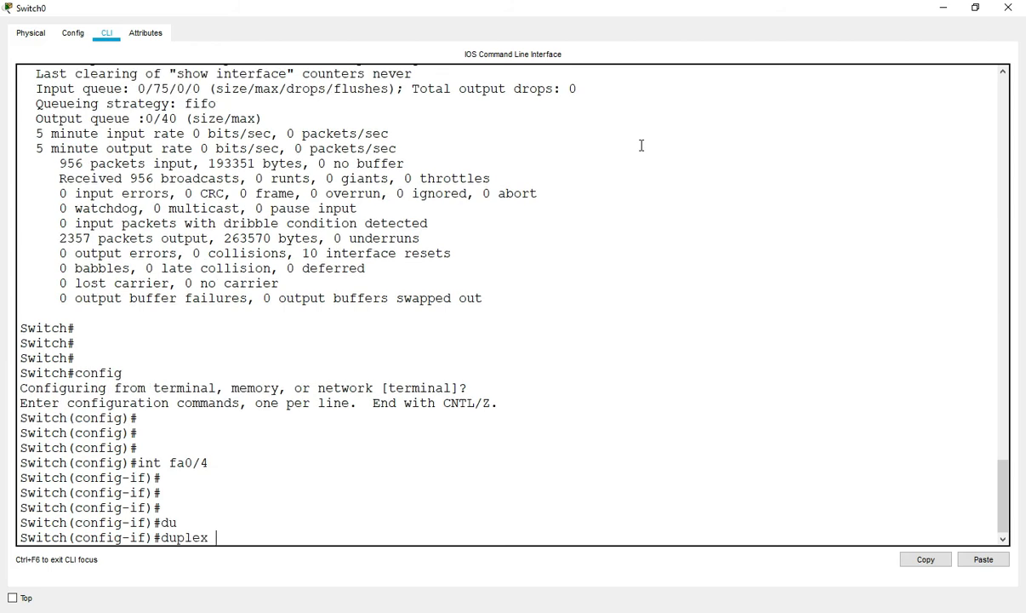
type("f")
key("Tab")
key("Return")
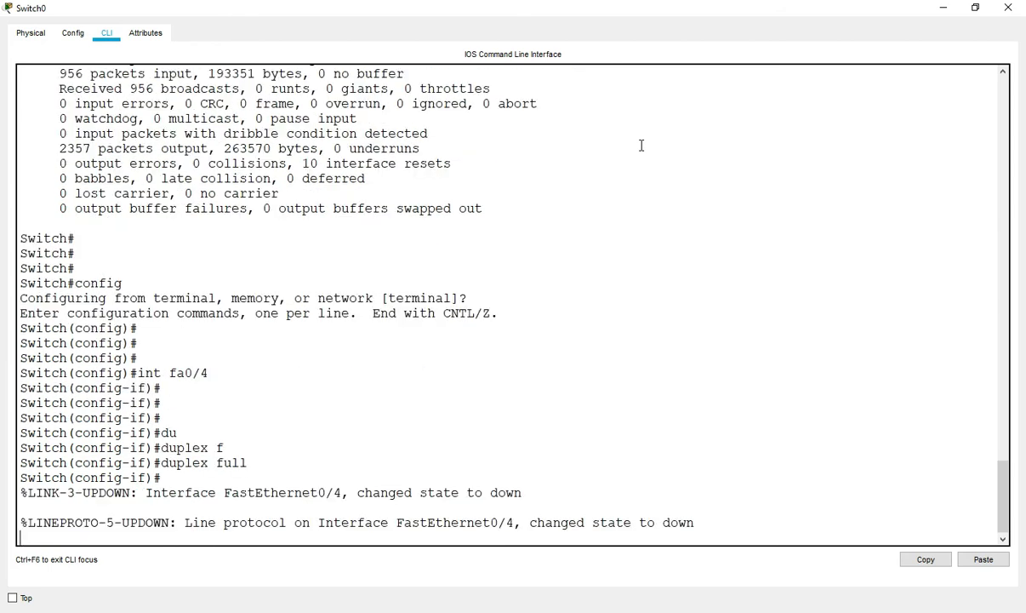
key("Return")
key("Return")
key("Return")
key("Return")
key("Return")
key("Return")
key("Return")
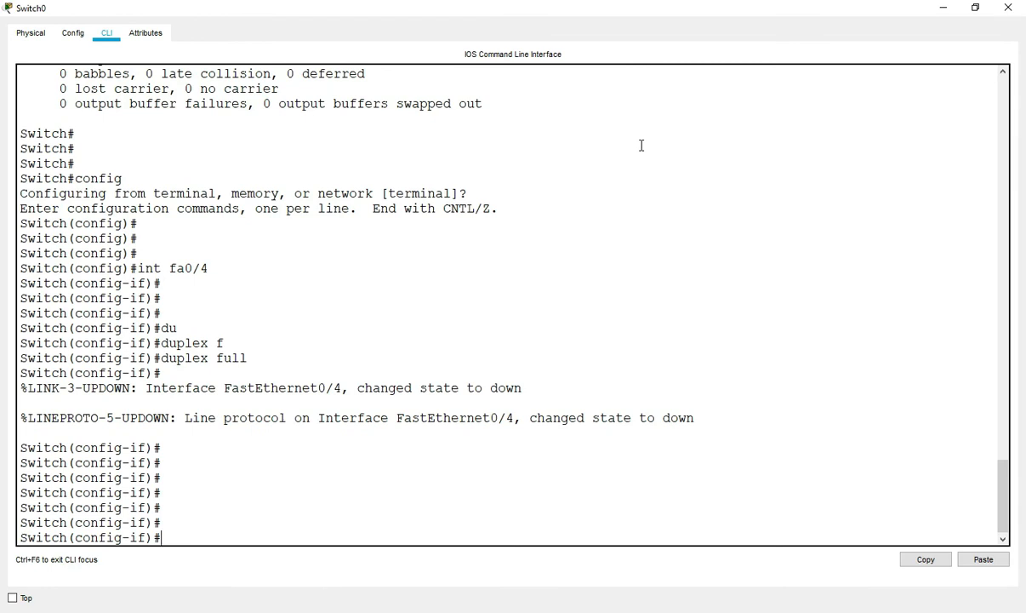
key("Return")
key("Return")
key("Return")
- Leave configuration mode on Switch0 and close its console
key("ctrl+z")
key("Return")
key("Return")
key("Return")
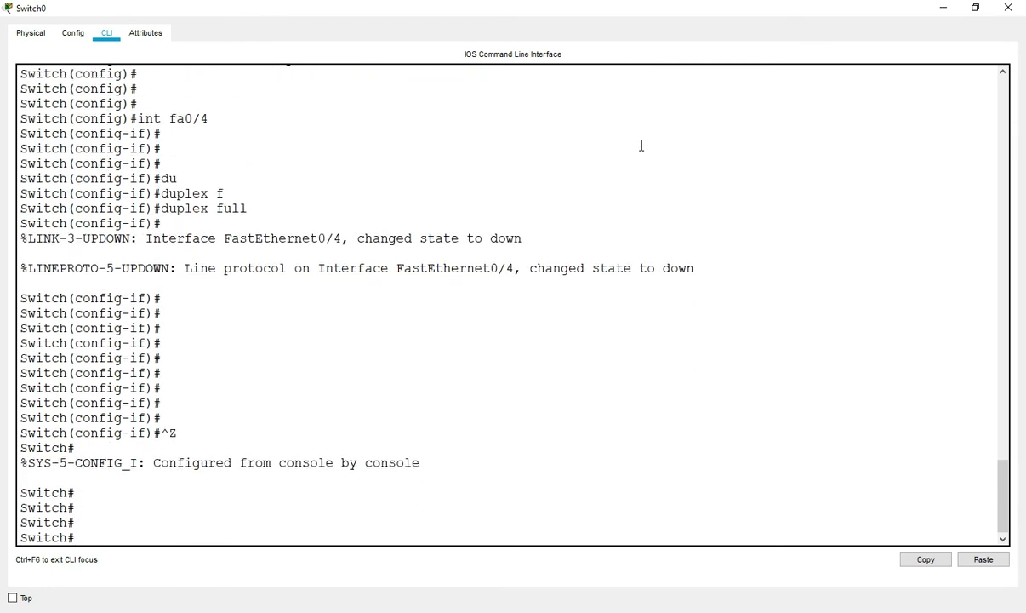
left_click(1008, 7)
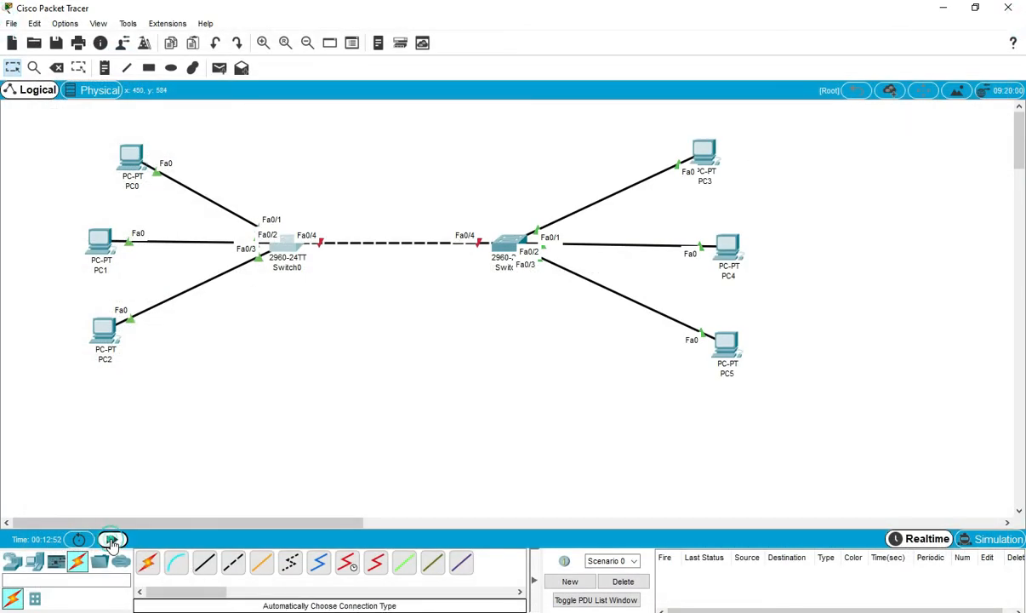
- Fast-forward time and examine the link status at Switch1's Fa0/4 end of the inter-switch cable
left_click(111, 540)
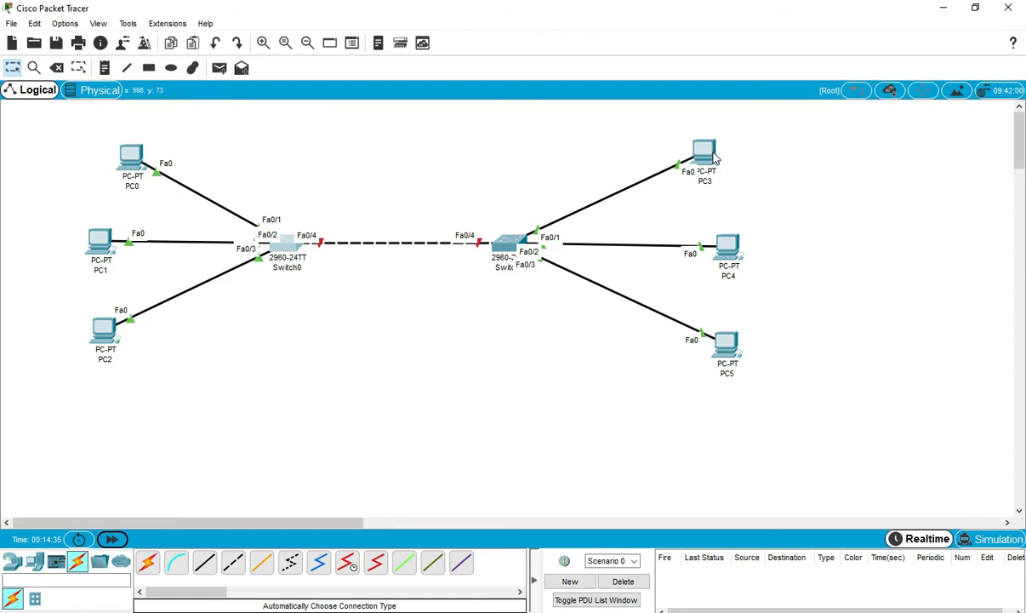
mouse_move(716, 157)
left_click_drag(488, 228, 421, 272)
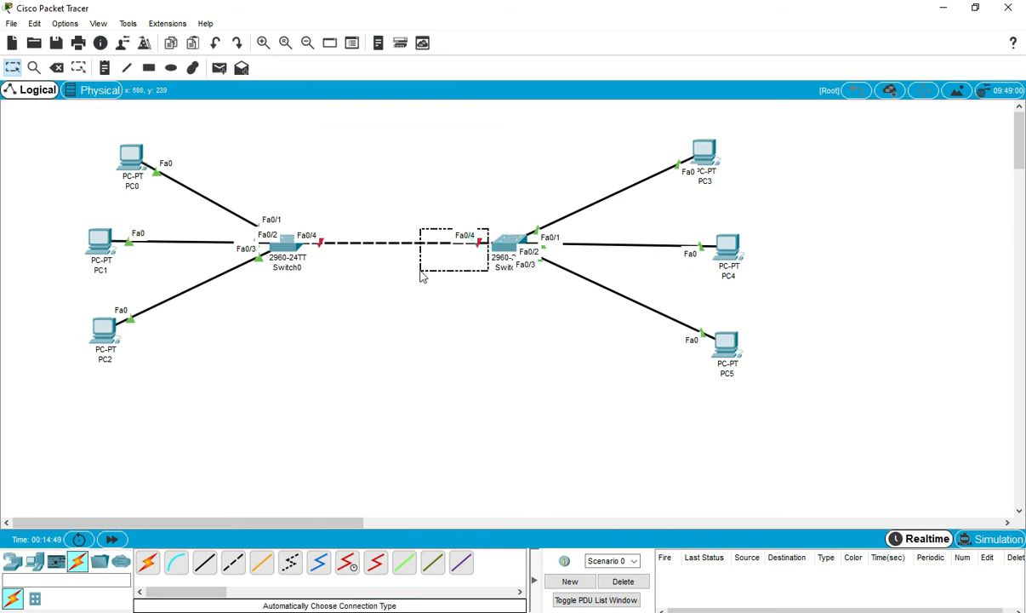
- Open Switch1's console in a maximized window and bring up a fresh privileged prompt
left_click(502, 241)
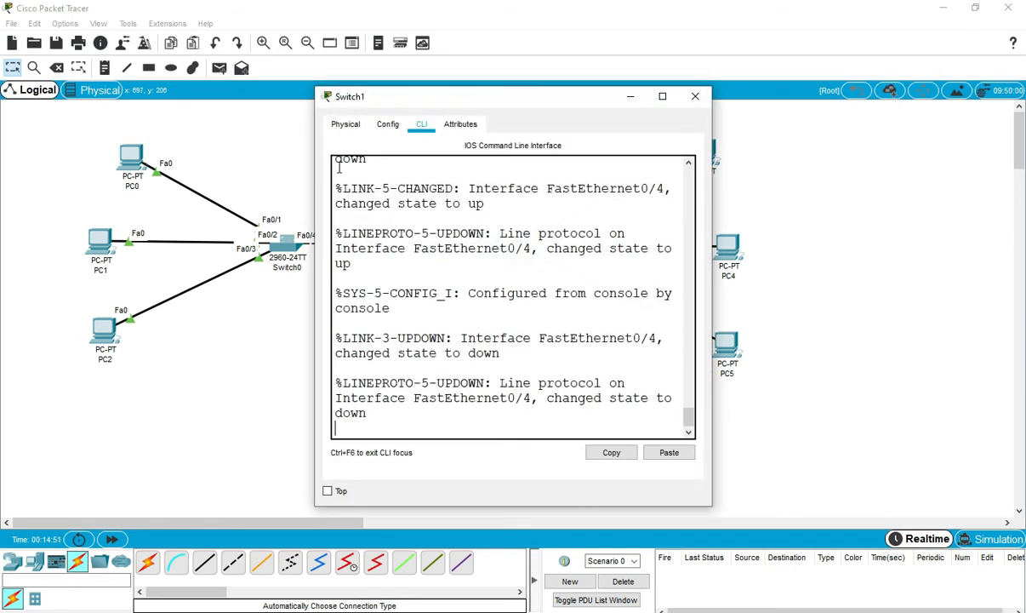
left_click(662, 96)
key("Return")
key("Return")
key("Return")
key("Return")
key("Return")
- Enter terminal configuration mode on Switch1, select interface fa0/4, and add empty prompts to clear space
type("config")
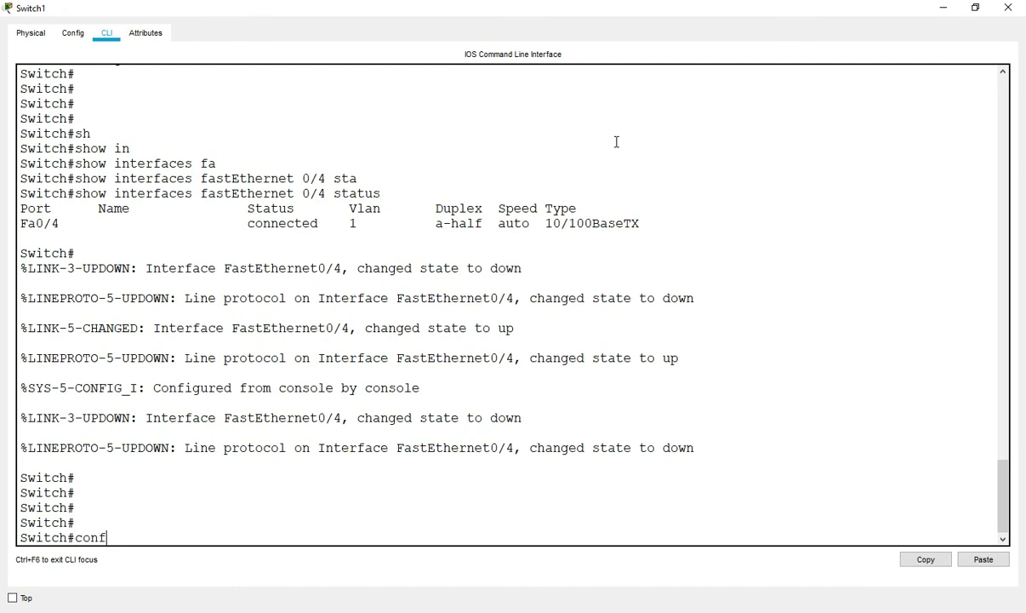
key("Return")
key("Return")
key("Return")
type("int")
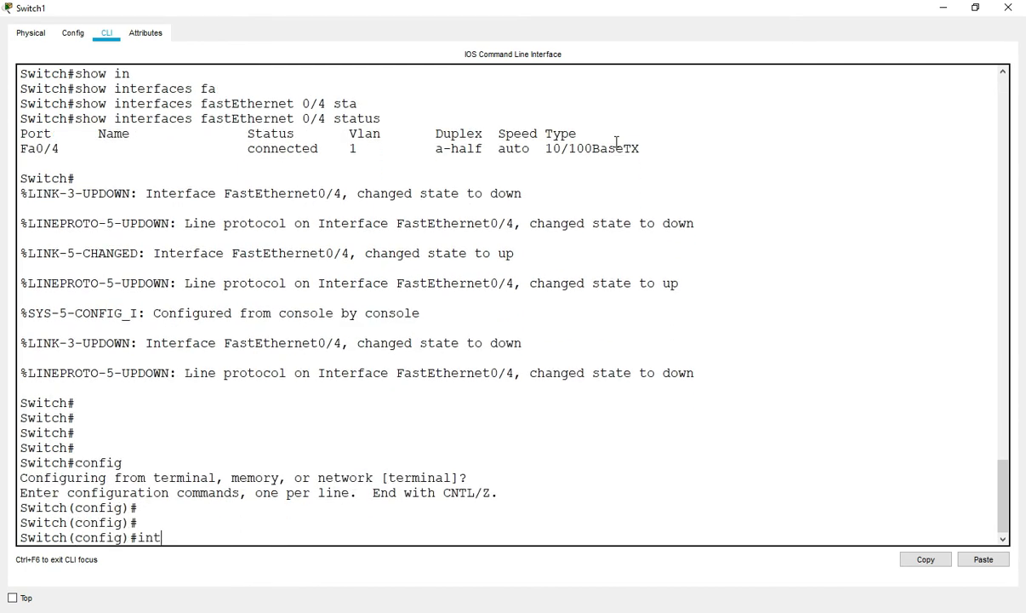
type(" fa0/4")
key("Return")
key("Return")
key("Return")
key("Return")
key("Return")
key("Return")
key("Return")
key("Return")
key("Return")
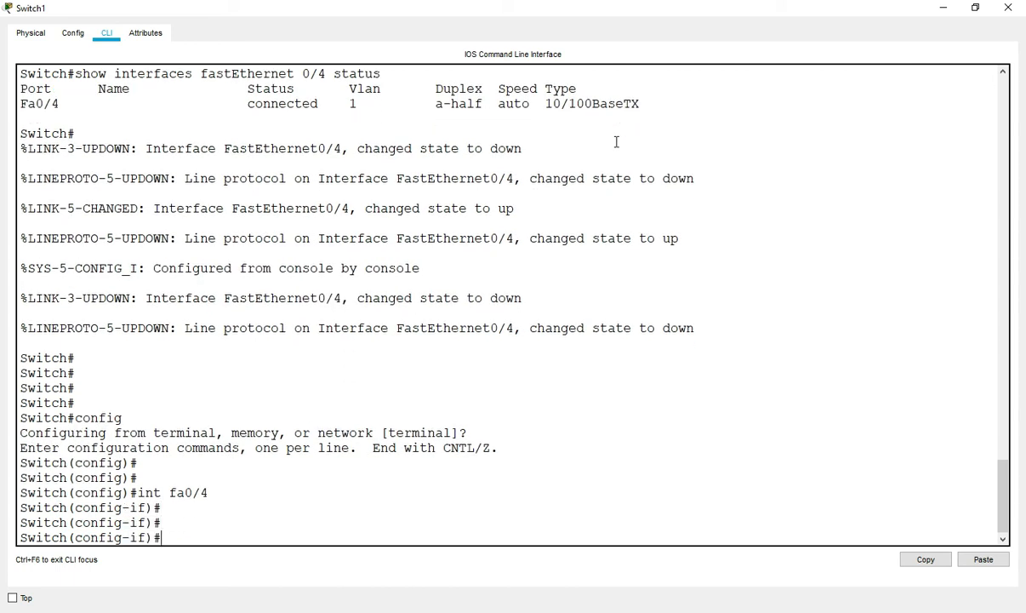
- Set Switch1's fa0/4 to duplex full, minimize its console, and fast-forward time for the inter-switch link
type("du")
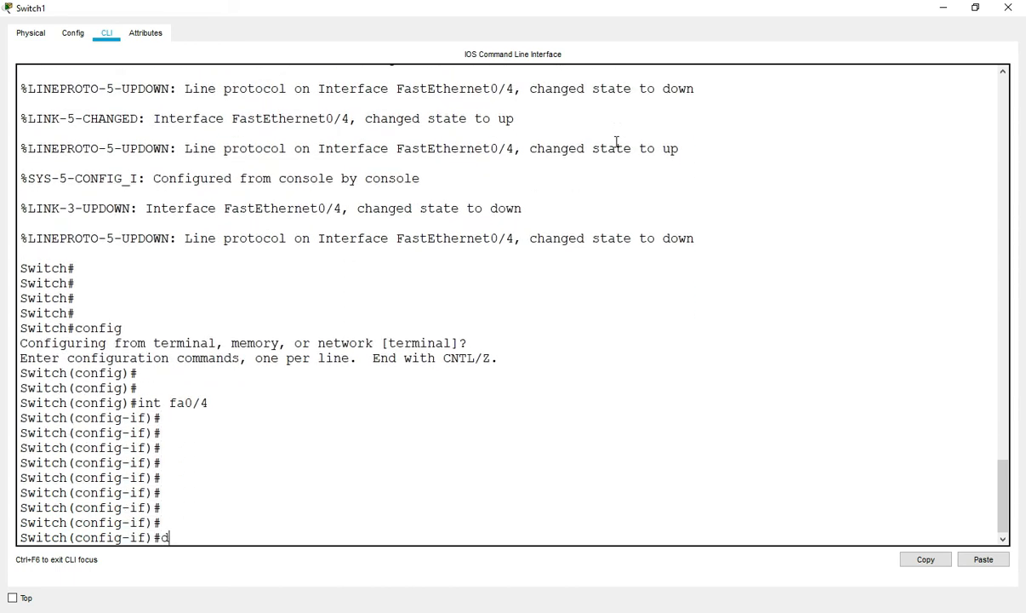
key("Tab")
type("fu")
key("Tab")
key("Return")
key("Return")
key("Return")
key("Return")
key("Return")
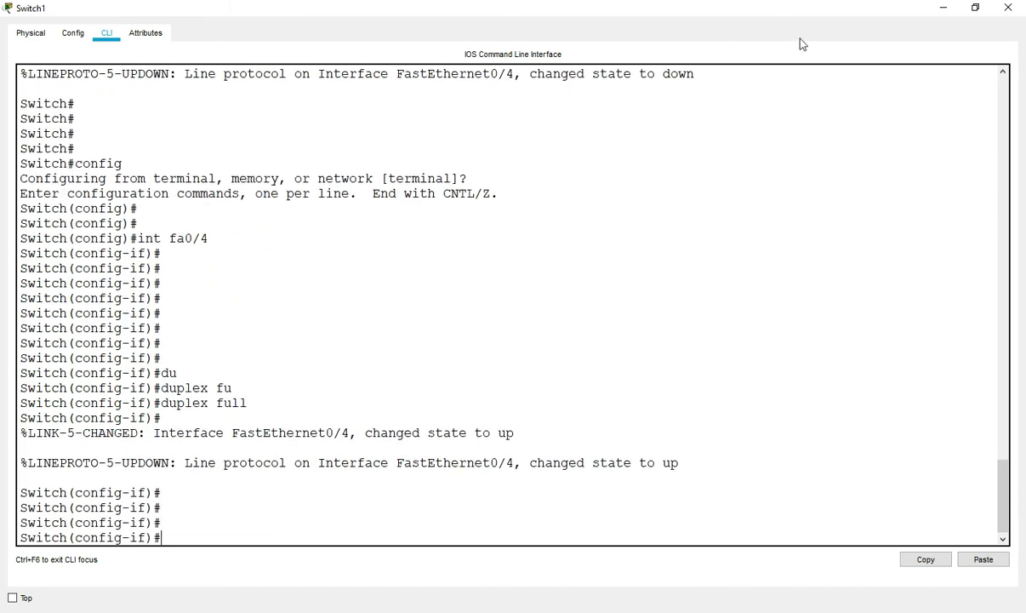
left_click(943, 8)
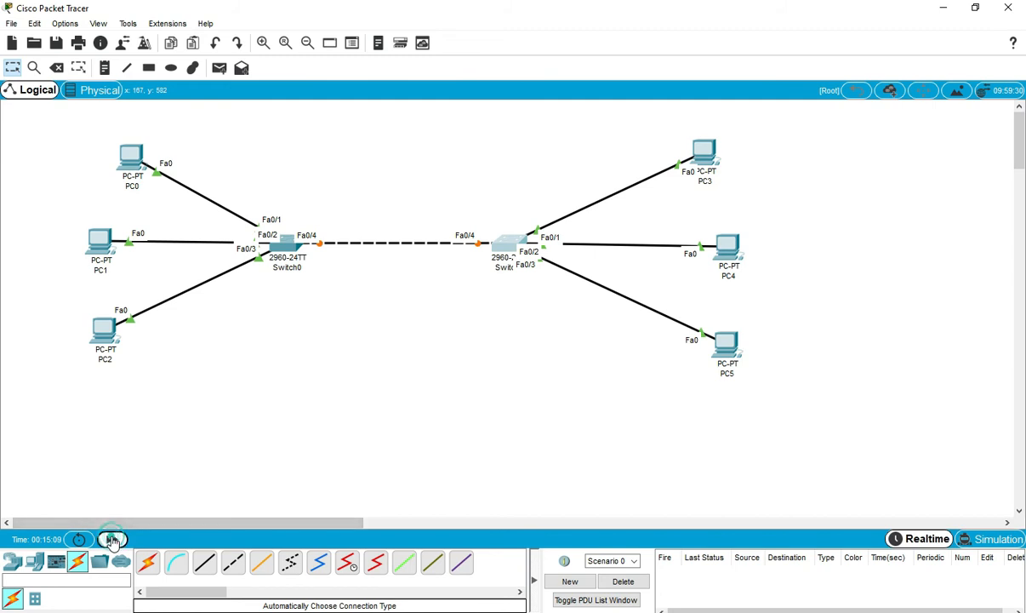
left_click(111, 539)
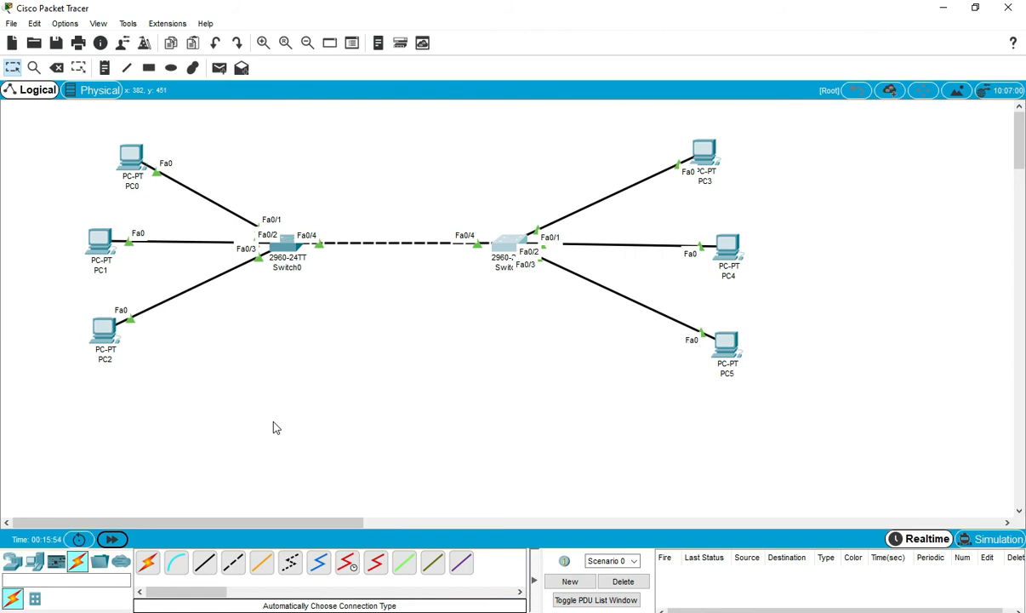
- Open Switch0's console in a maximized window and bring up a fresh privileged prompt
left_click_drag(323, 213, 272, 301)
left_click(285, 244)
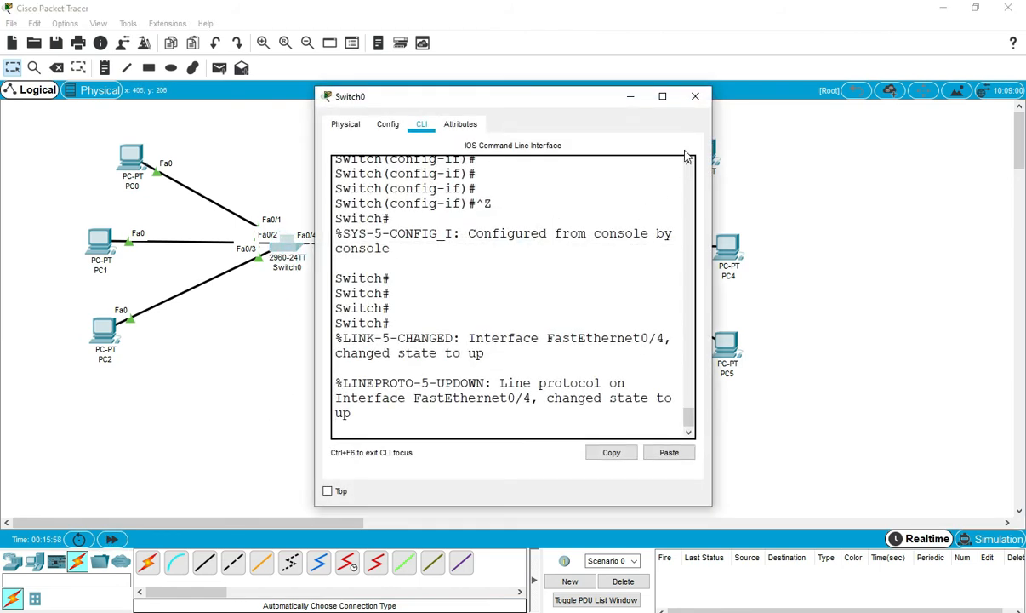
left_click(661, 95)
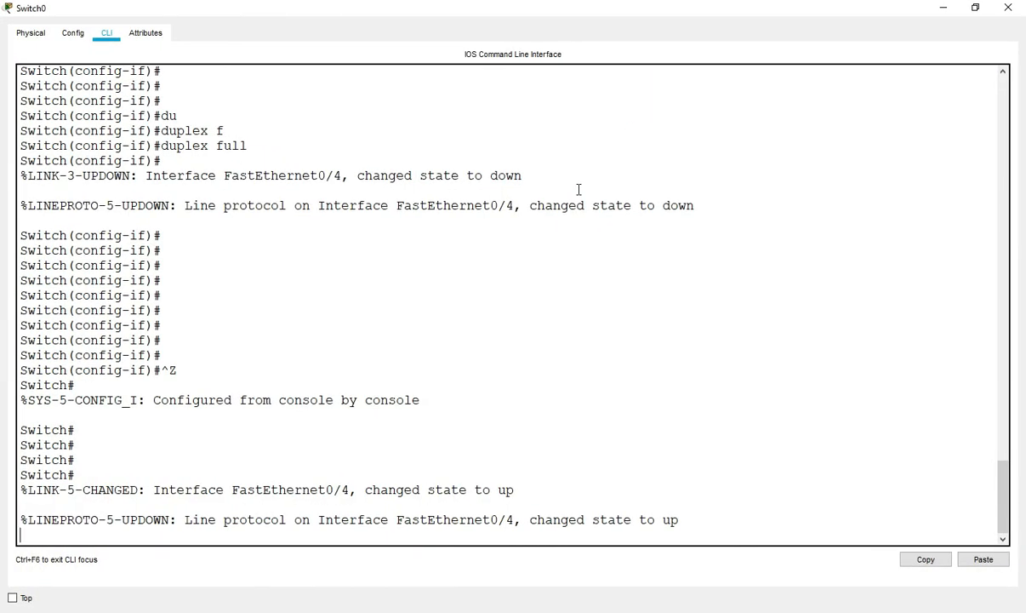
key("Return")
key("Return")
key("Return")
key("Return")
key("Return")
key("Return")
key("Return")
key("Return")
- Run show interfaces fastEthernet 0/4 on Switch0 and examine the duplex and speed line through the end of the output
type("sh")
key("Tab")
type("in")
key("Tab")
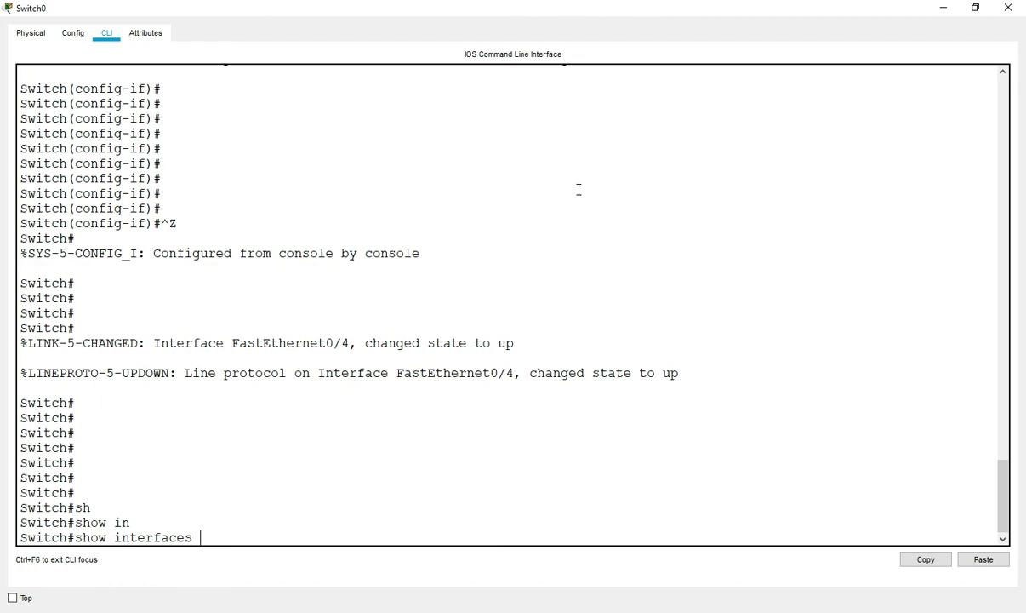
type("fa")
key("Tab")
type("0/4")
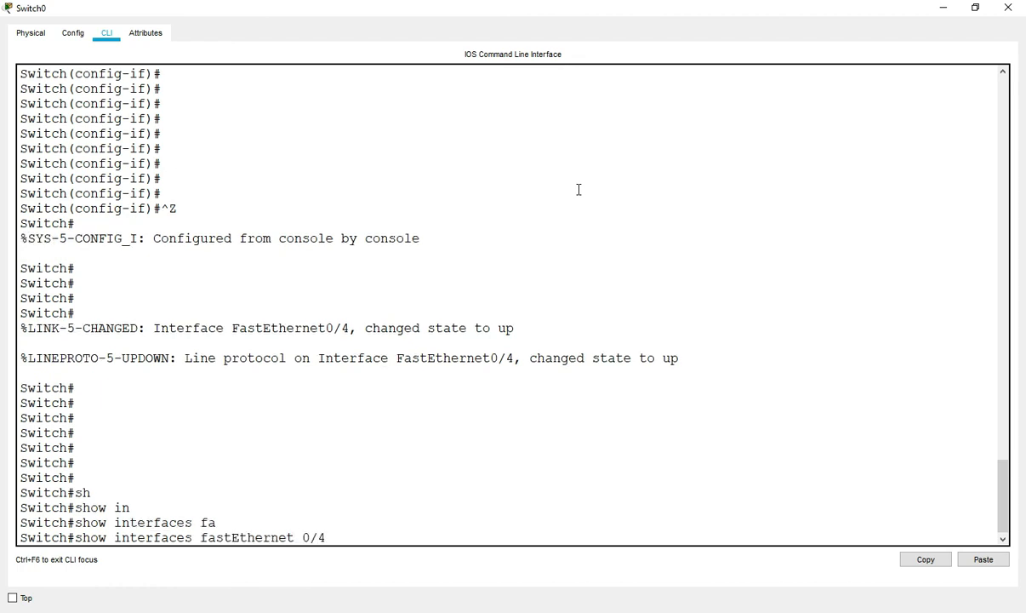
key("Return")
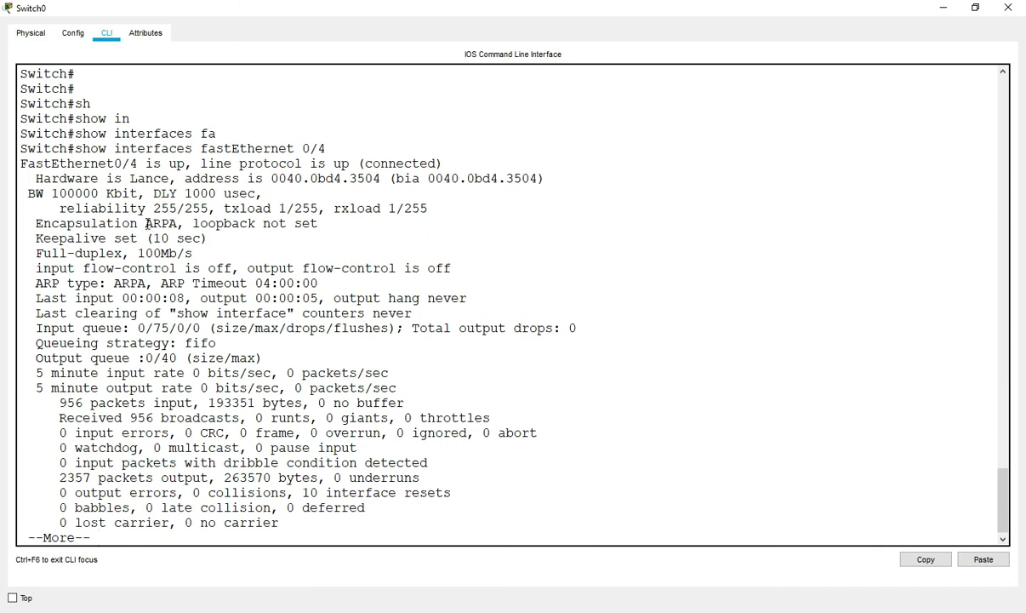
left_click_drag(138, 252, 192, 253)
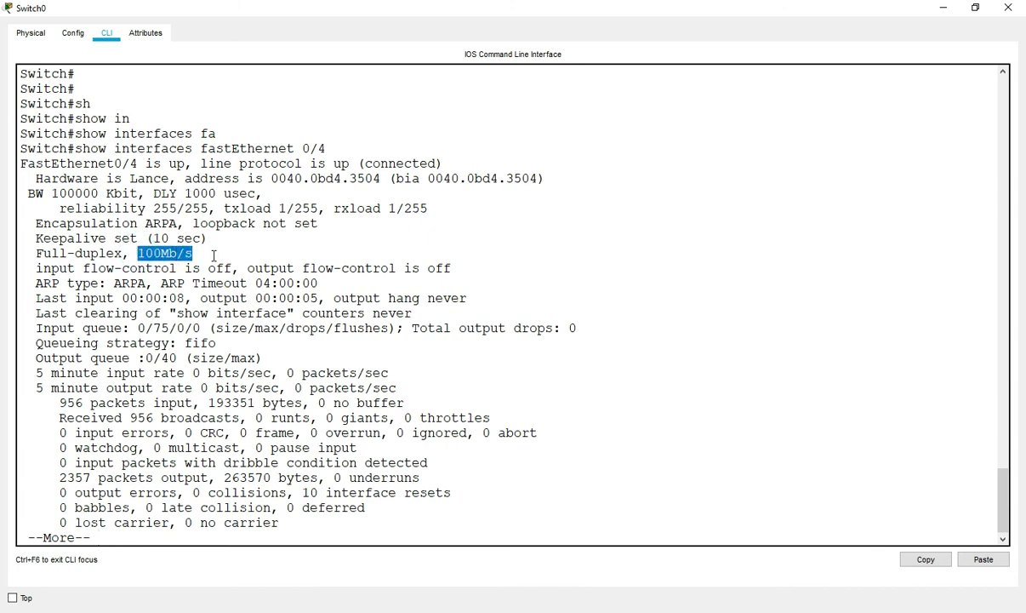
left_click(213, 254)
key("space")
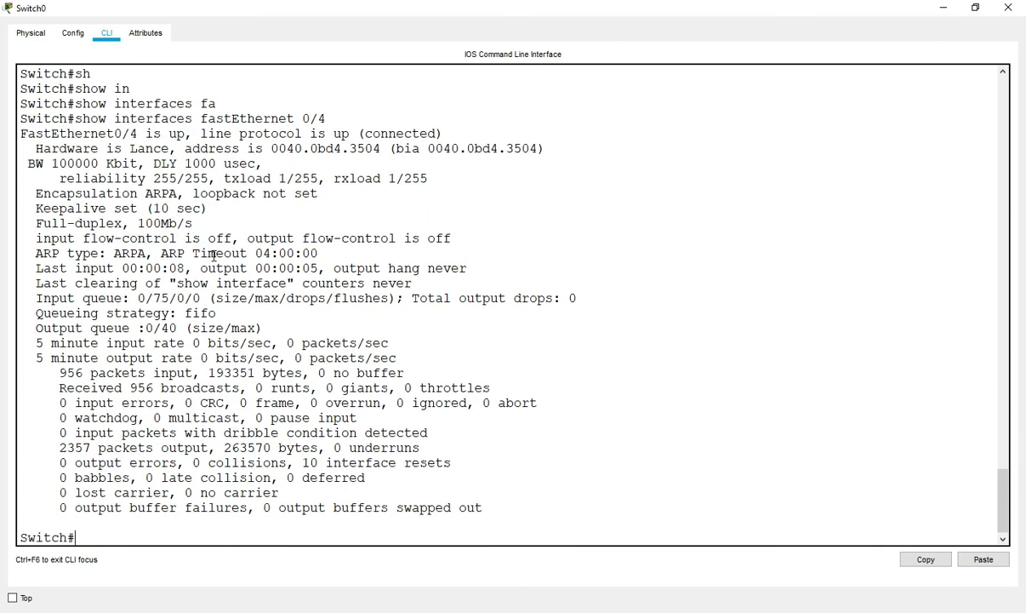
- Enter terminal configuration mode on Switch0 and select interface fa0/4
type("config")
key("Return")
key("Return")
key("Return")
key("Return")
key("Return")
type("ijny")
key("BackSpace")
key("BackSpace")
key("BackSpace")
key("BackSpace")
type("int")
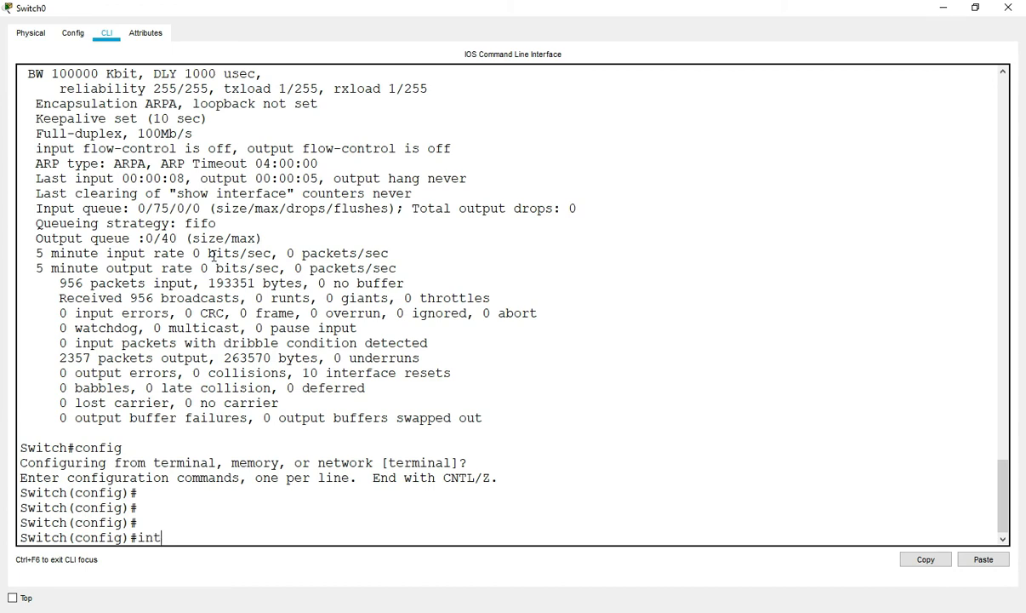
type(" fa0/4")
key("Return")
key("Return")
key("Return")
- List the available speed options for Switch0's fa0/4, set its speed to 10, and add empty prompts
type("sp")
key("Tab")
type("ee")
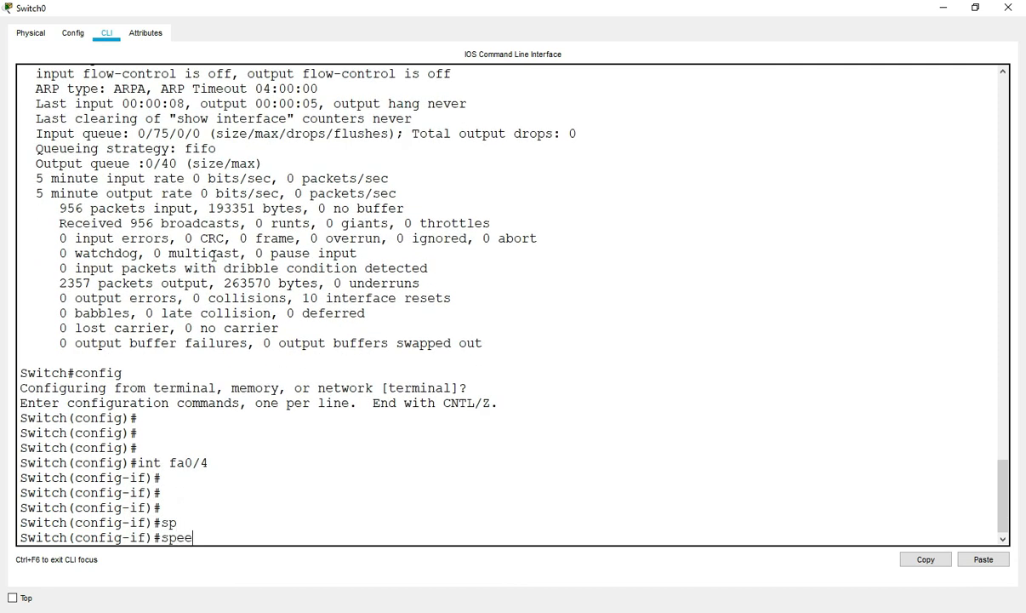
key("Tab")
type("?")
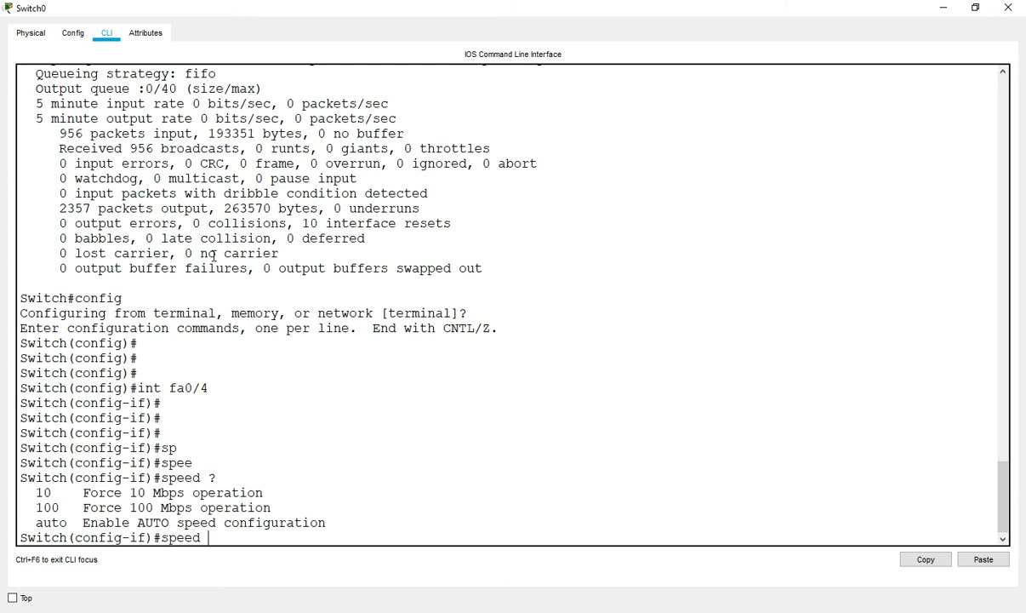
type("10")
key("Return")
key("Return")
key("Return")
key("Return")
key("Return")
key("Return")
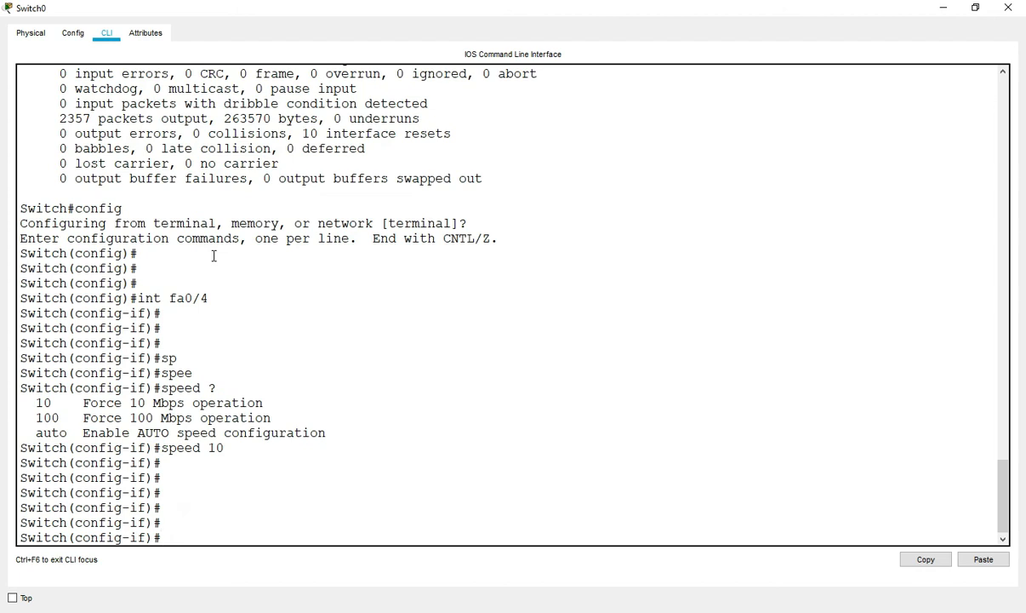
key("Return")
key("Return")
key("Return")
key("Return")
key("Return")
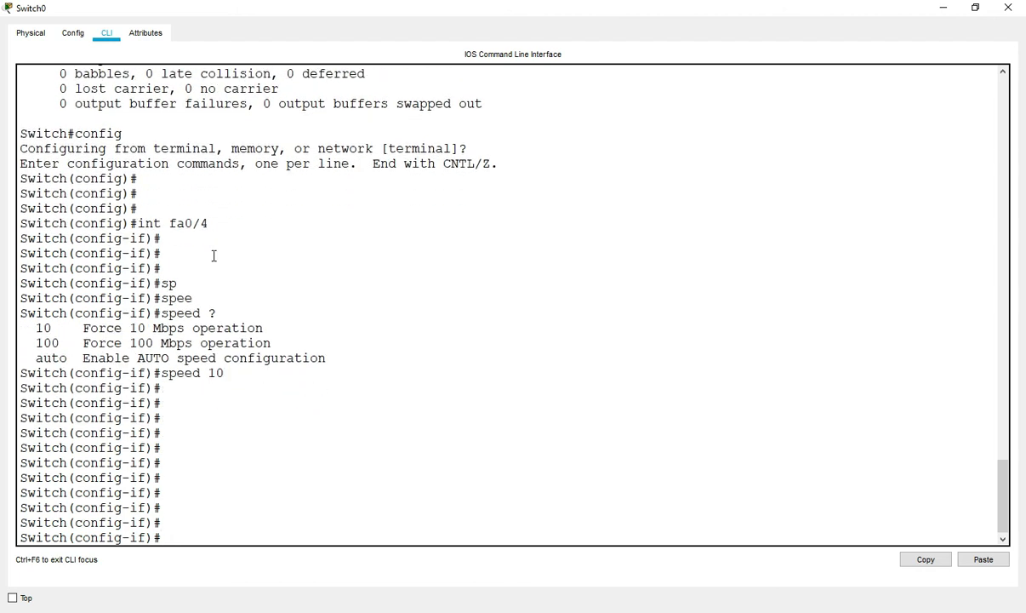
- Exit configuration mode on Switch0 and run show interfaces fastEthernet 0/4 status
key("ctrl+z")
key("Return")
key("Return")
key("Return")
key("Return")
type("sh")
key("Tab")
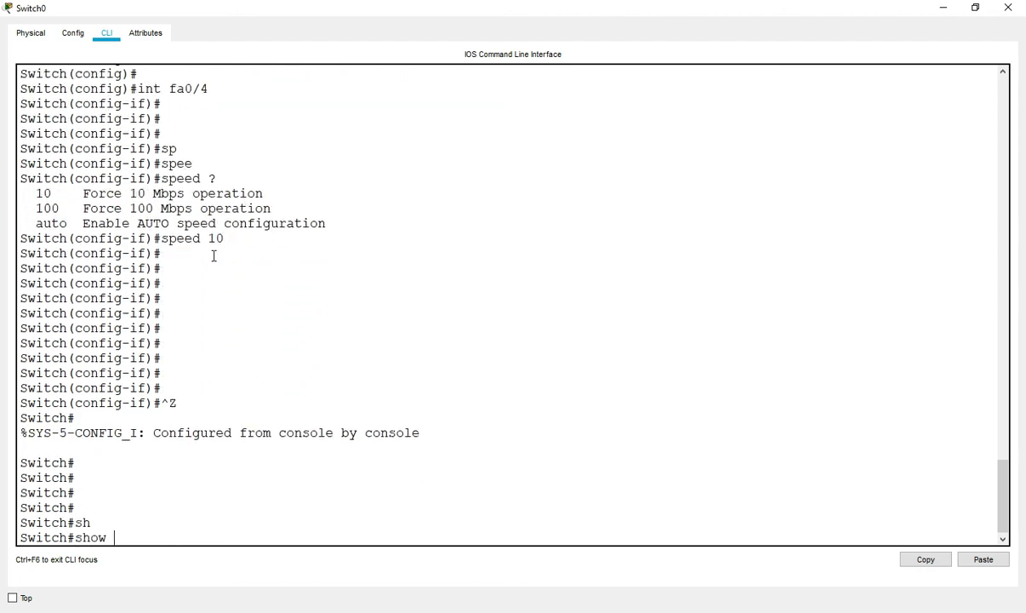
type("in")
key("Tab")
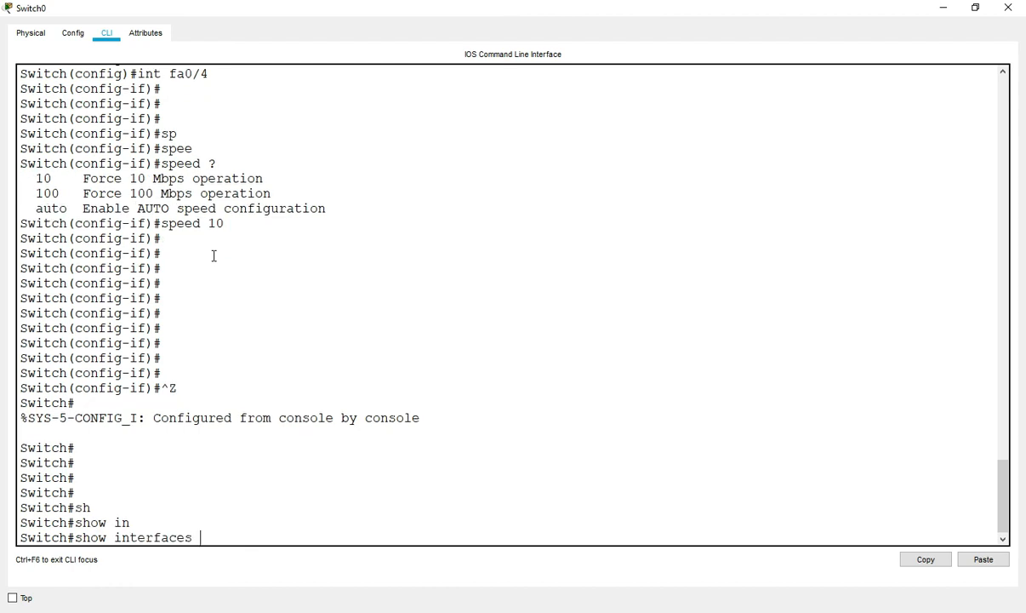
type("fa")
key("Tab")
type("0")
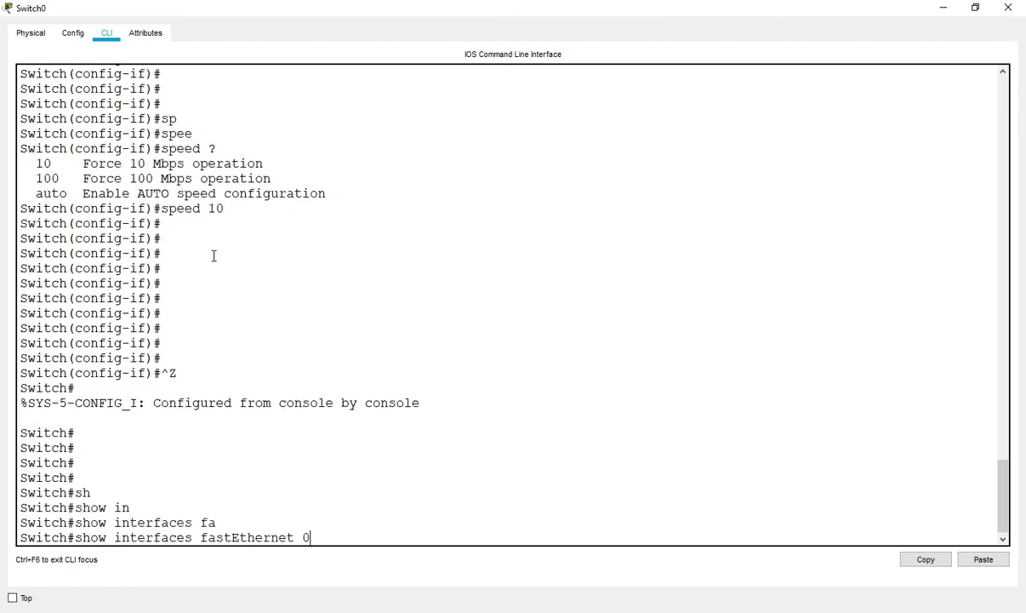
type("/4 st")
key("Tab")
key("Return")
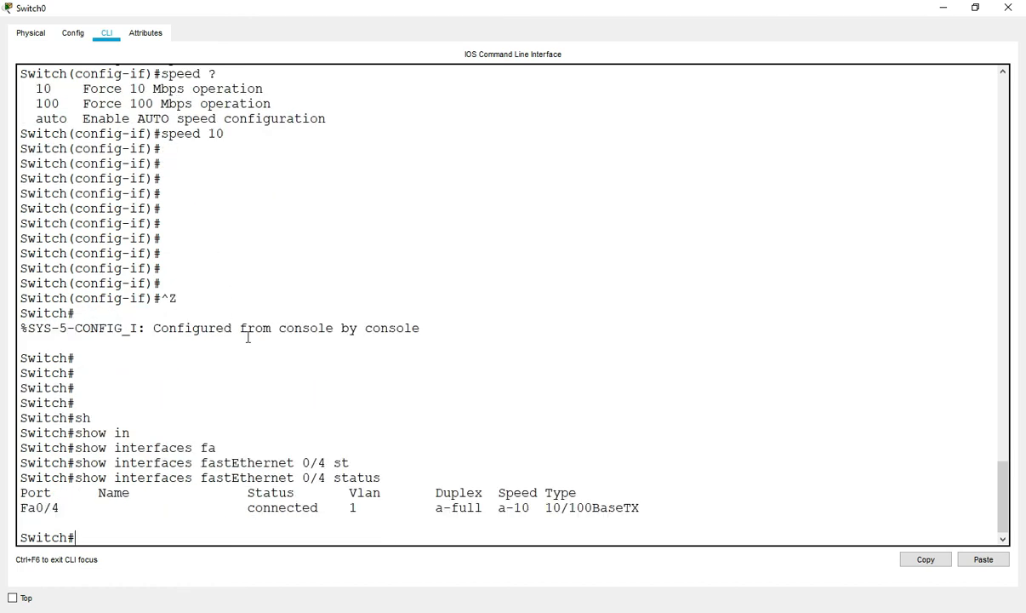
- Examine the speed in the status output, rerun show interfaces fastEthernet 0/4 on Switch0, and highlight the speed value
double_click(522, 508)
key("Return")
key("Return")
key("Return")
key("Up")
key("Up")
key("Up")
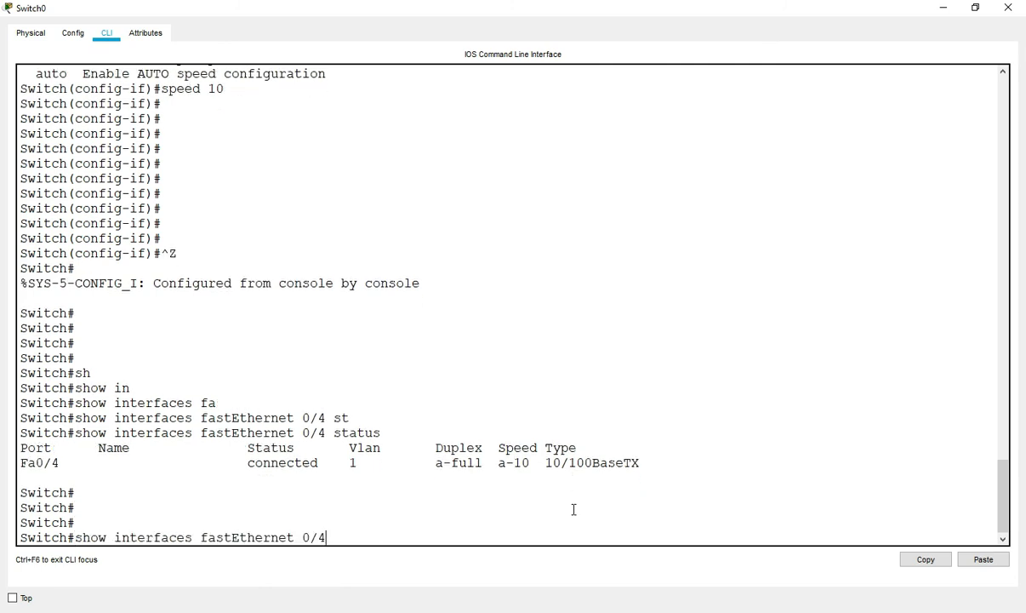
key("Return")
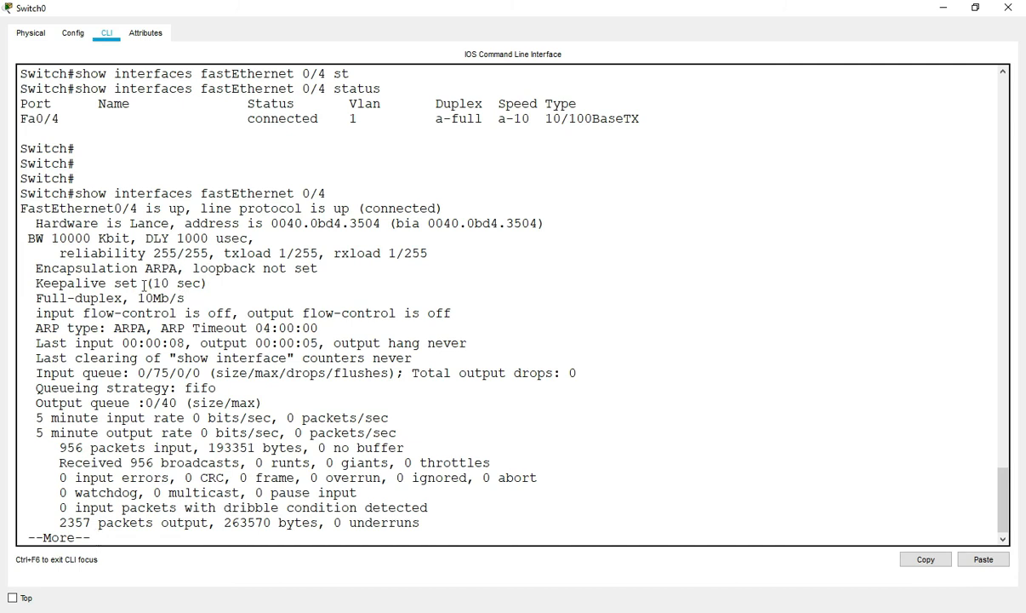
left_click_drag(137, 298, 197, 302)
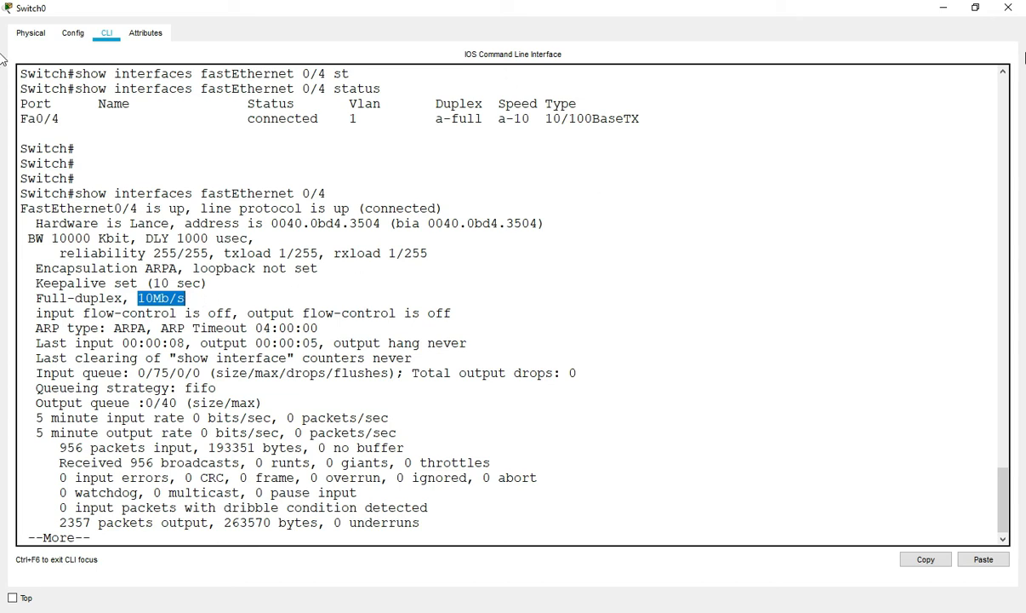
- Minimize Switch0's console, check its Fa0/4 link end, and open Switch1's console in a maximized window
left_click(942, 7)
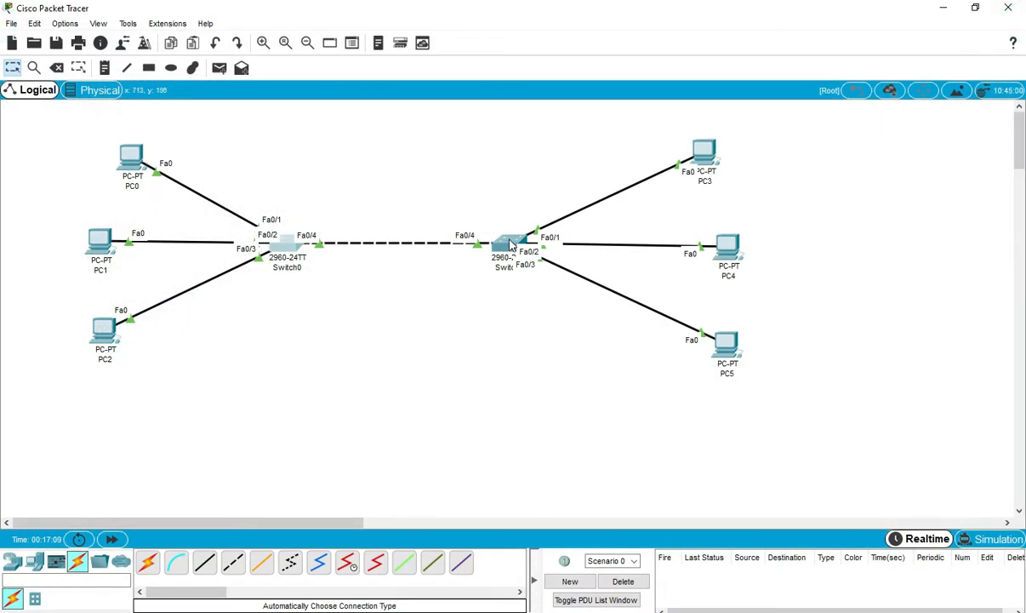
left_click_drag(322, 225, 299, 266)
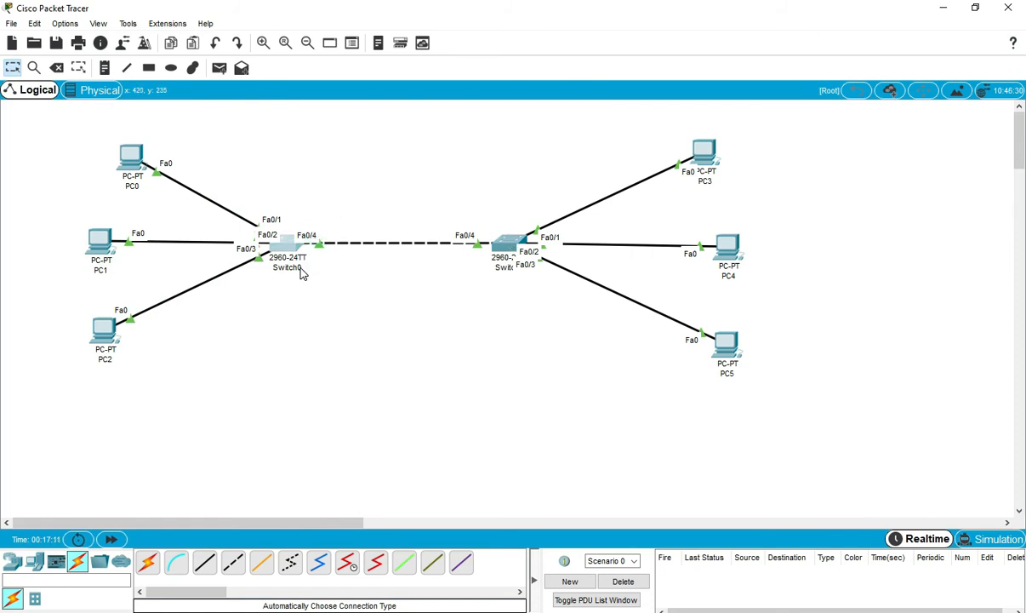
left_click(503, 246)
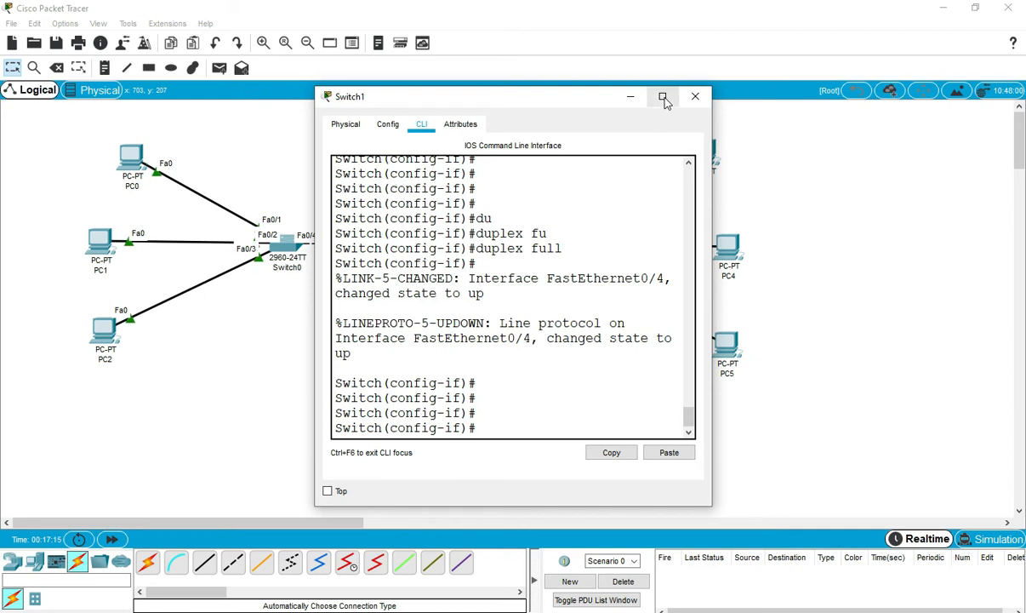
left_click(625, 87)
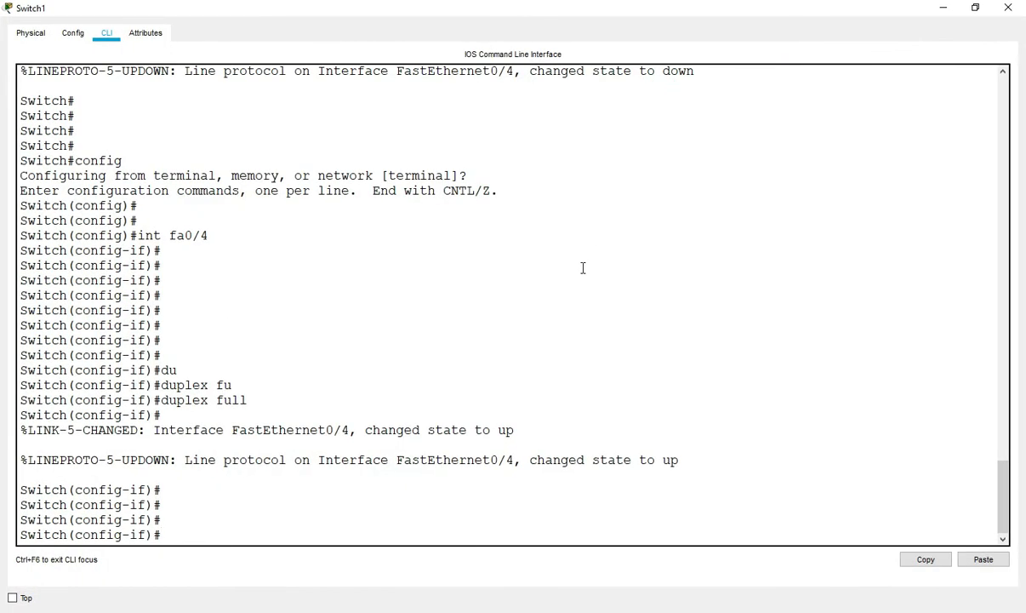
- Exit configuration mode on Switch1, run show interfaces fastEthernet 0/4, and examine the speed value
key("ctrl+z")
key("Return")
key("Return")
key("Return")
key("Return")
type("sh")
key("Tab")
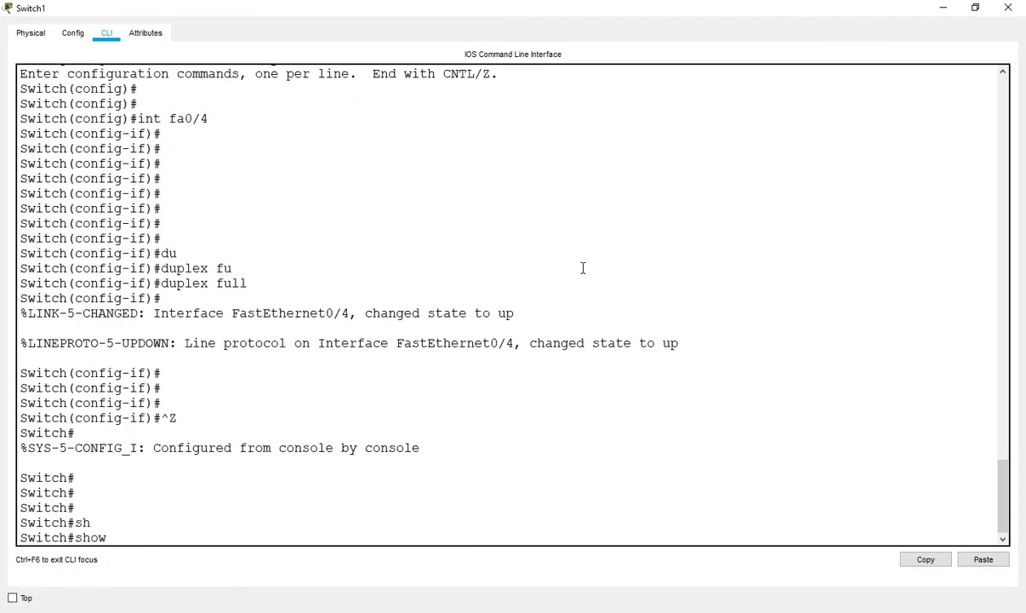
type("in")
key("Tab")
type("fa")
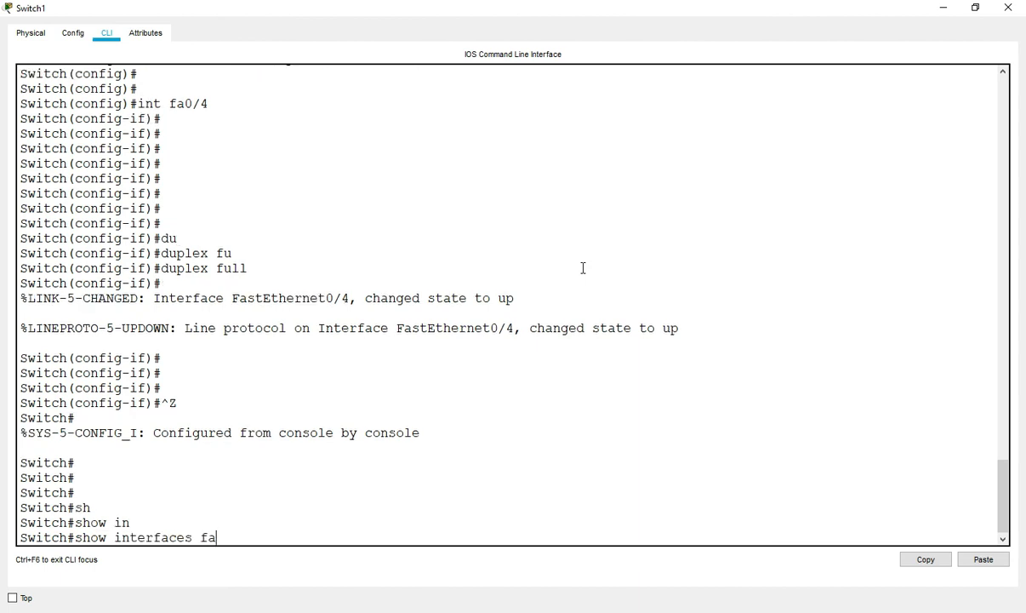
key("Tab")
type("0/4")
key("Return")
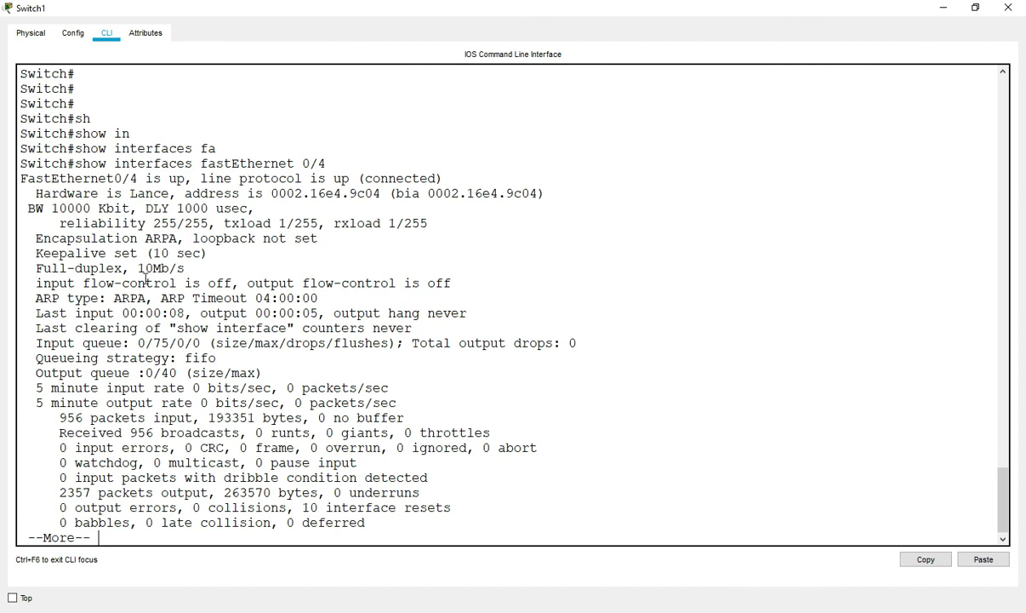
left_click_drag(138, 271, 201, 267)
left_click(202, 267)
- Finish the interface output on Switch1, enter terminal configuration mode, and select interface fa0/4
key("Return")
key("Return")
key("Return")
key("Return")
key("Return")
type("config")
key("Return")
key("Return")
key("Return")
type("int fa0/4")
key("Return")
key("Return")
key("Return")
key("Return")
key("Return")
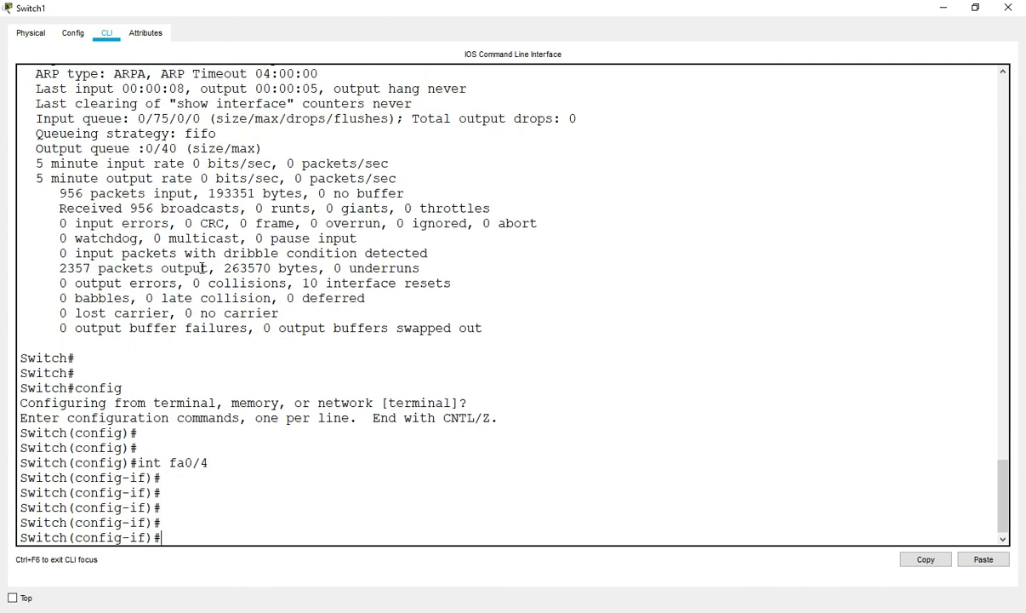
- Set the speed of Switch1's fa0/4 to 100 and add empty prompts below it
type("spee")
key("Tab")
type("10")
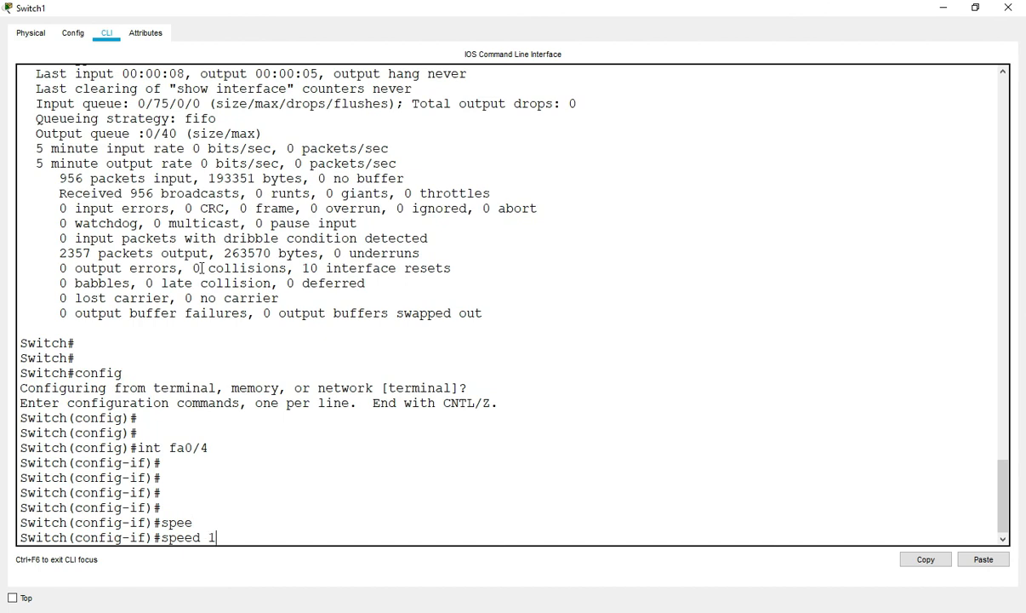
key("BackSpace")
type("--")
key("BackSpace")
key("BackSpace")
type("00")
key("Return")
key("Return")
key("Return")
key("Return")
key("Return")
key("Return")
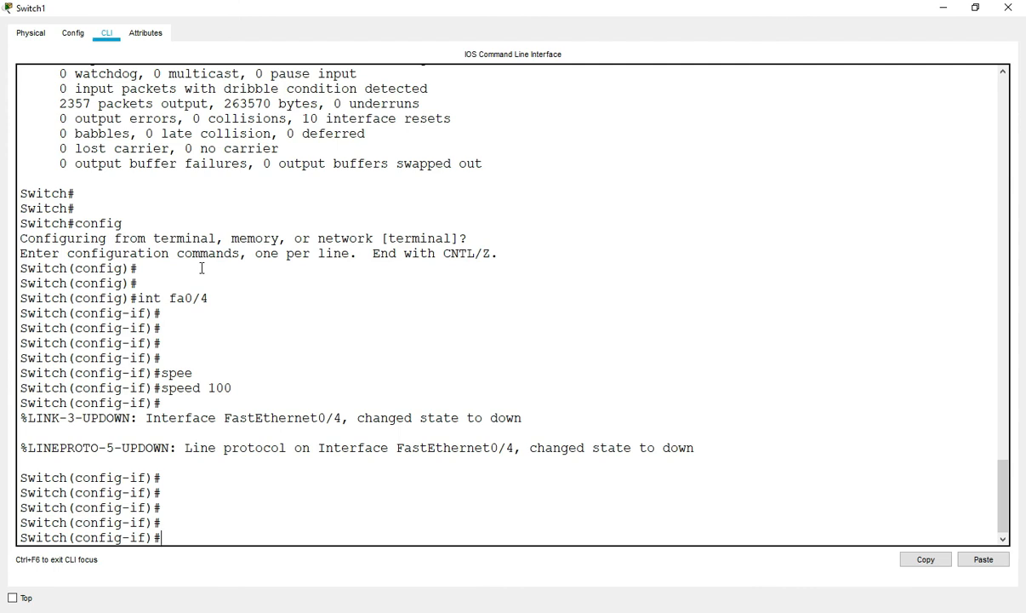
- Exit configuration mode on Switch1 and close its console to return to the network topology
key("ctrl+z")
key("Return")
key("Return")
key("Return")
key("Return")
key("Return")
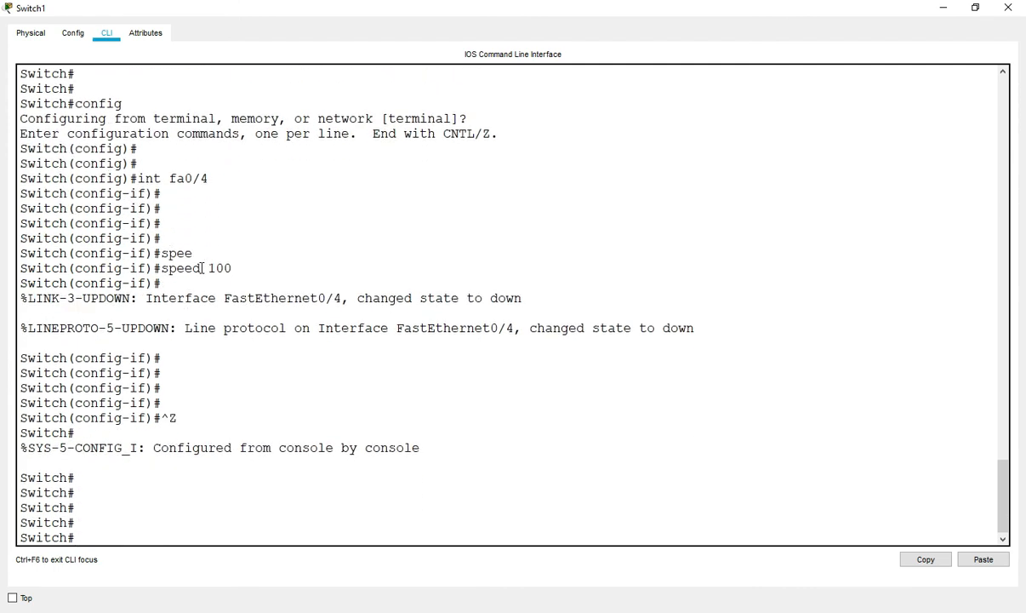
left_click(1010, 8)
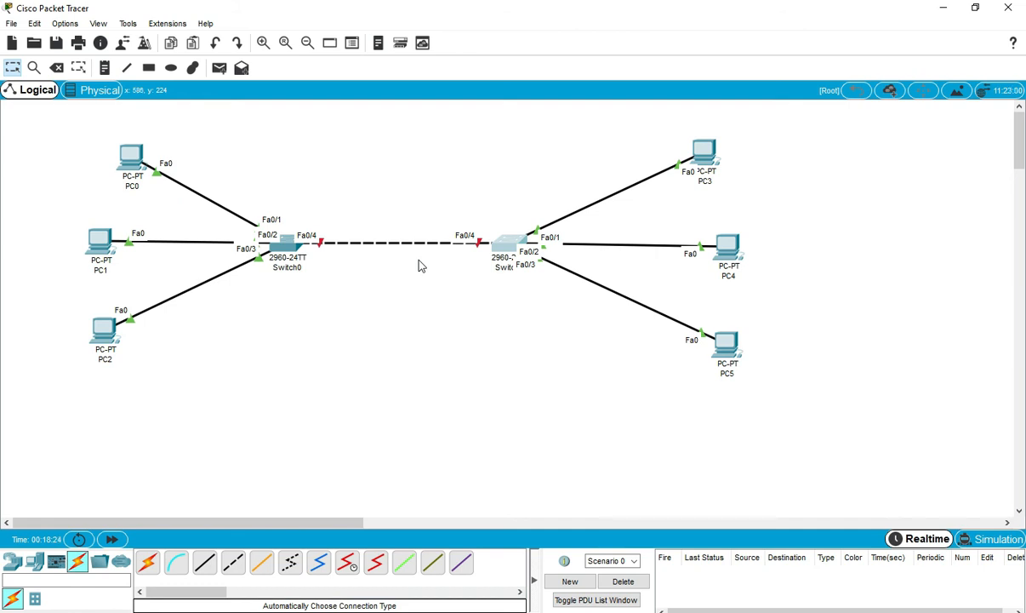
- Switch to 200-301-CCNA.pdf in Microsoft Edge, review topic 1.4 on interface and cable issues, and return to Packet Tracer
left_click(372, 611)
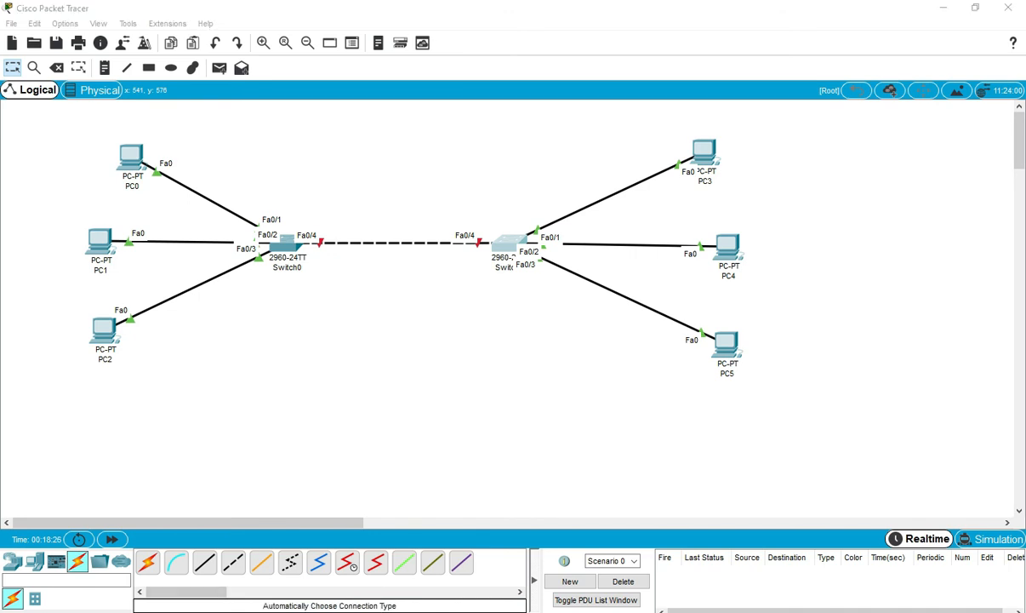
left_click_drag(593, 225, 695, 226)
left_click_drag(518, 211, 501, 212)
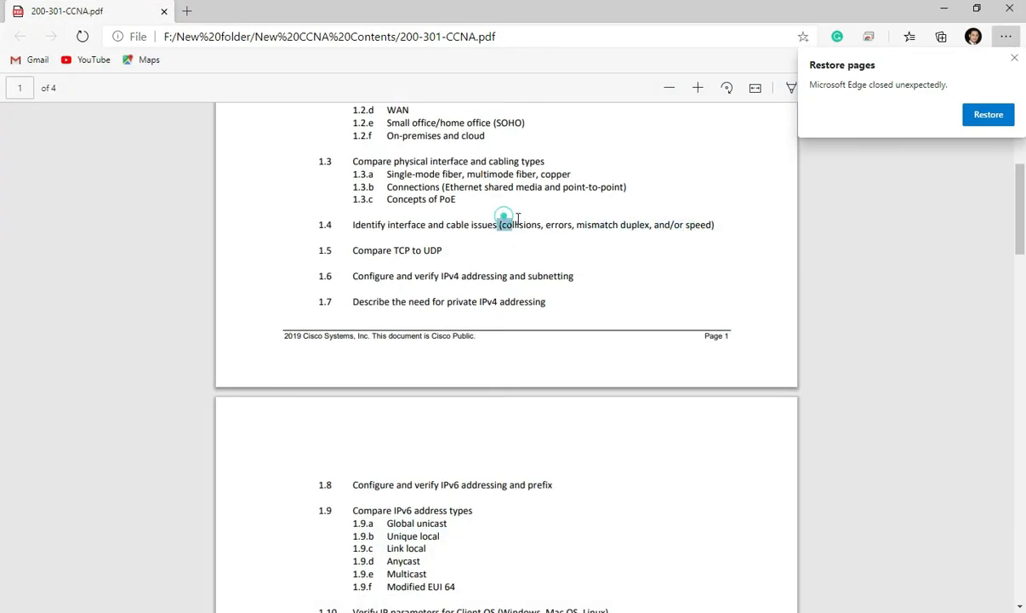
left_click(936, 7)
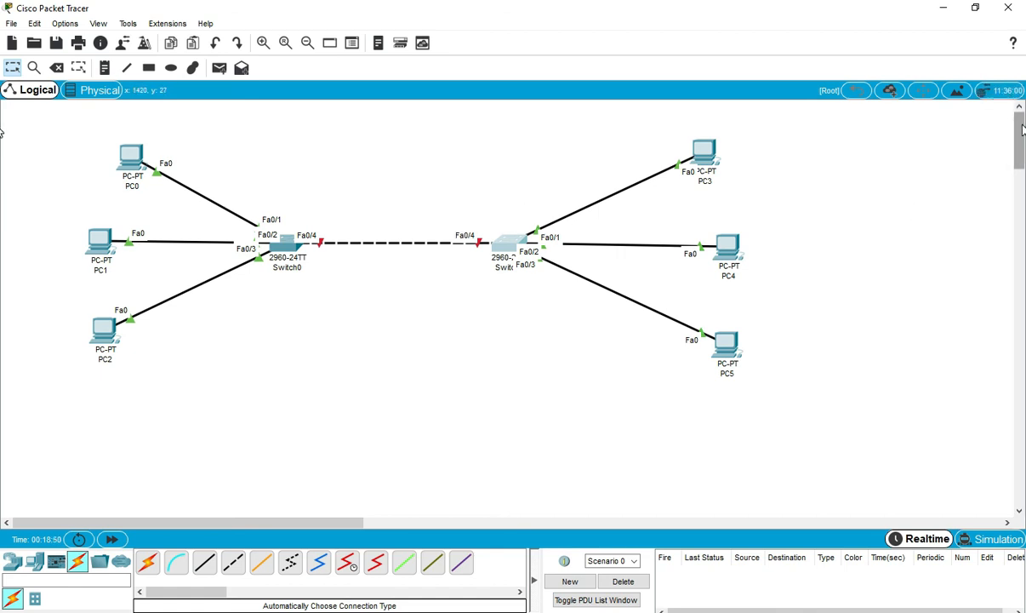
- Place a PT-Hub in the empty workspace area below the two-switch network
scroll(1012, 115, "down", 3)
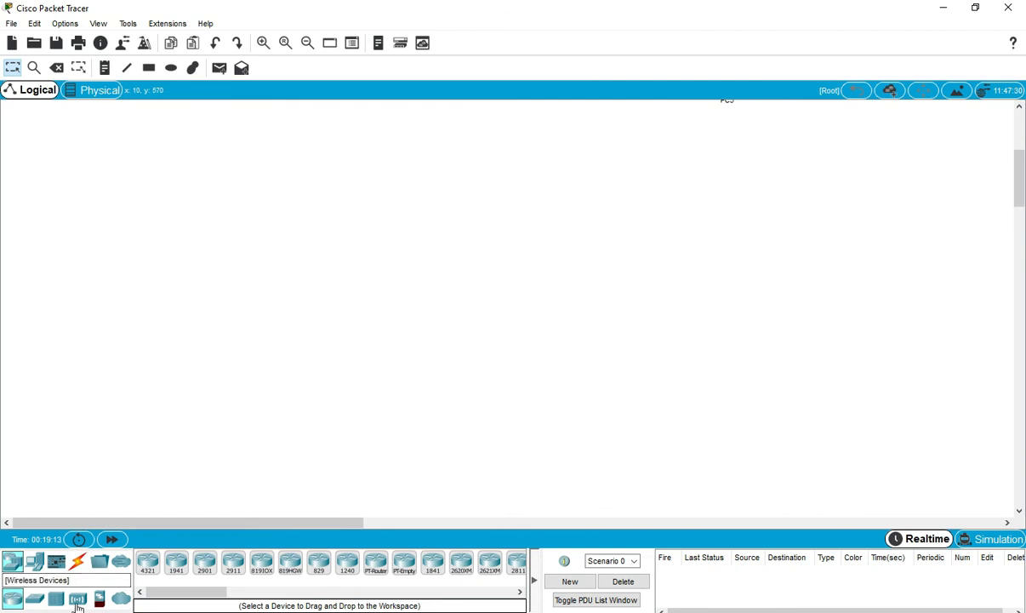
left_click(56, 599)
left_click(148, 563)
left_click(239, 276)
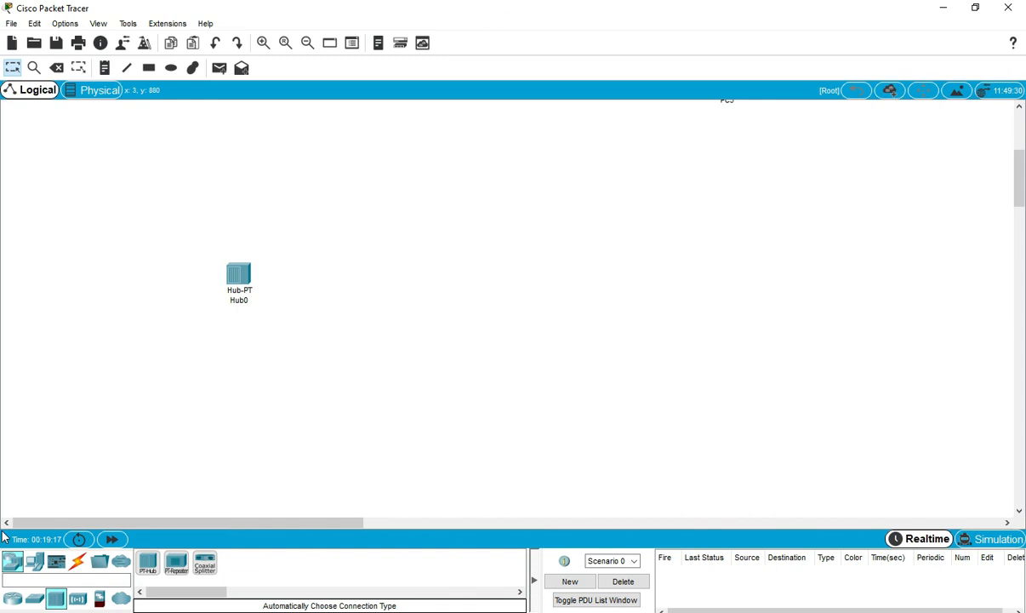
- Place three PCs around the hub, one below it, one to its right and one at its upper left, shifting the hub slightly
left_click(22, 601)
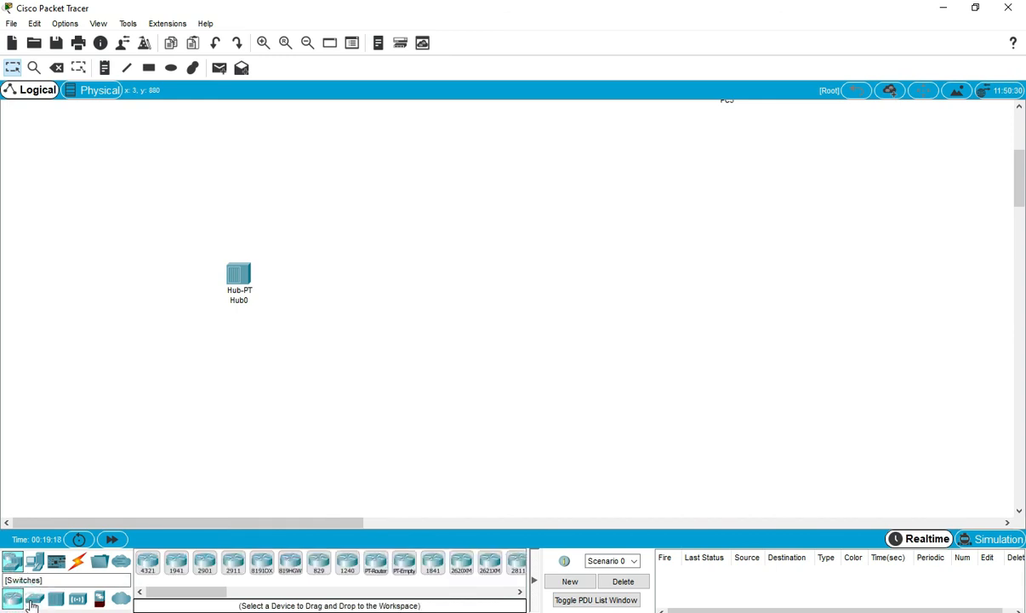
left_click(35, 598)
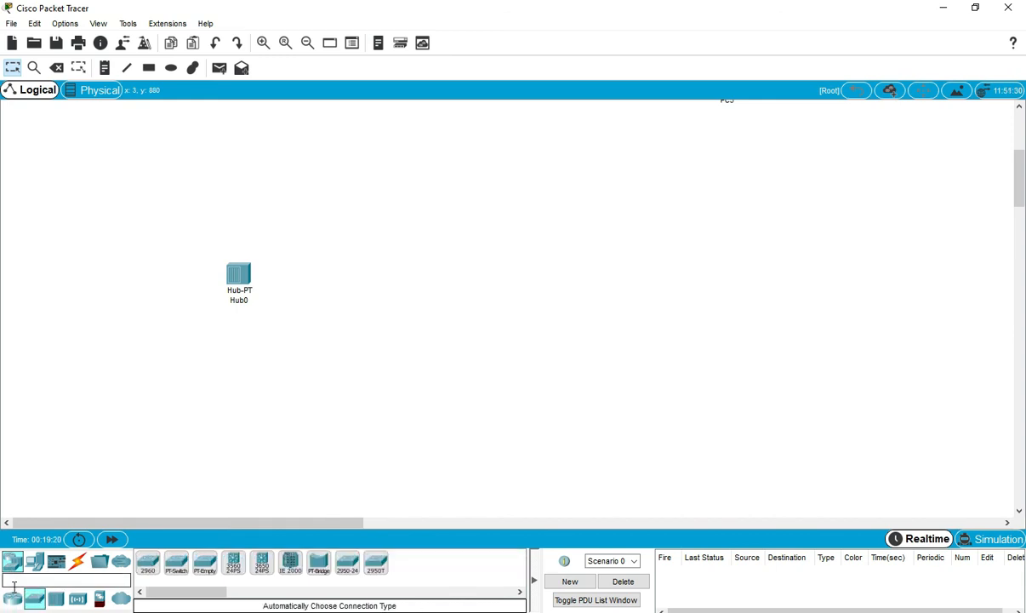
left_click(12, 598)
left_click(34, 561)
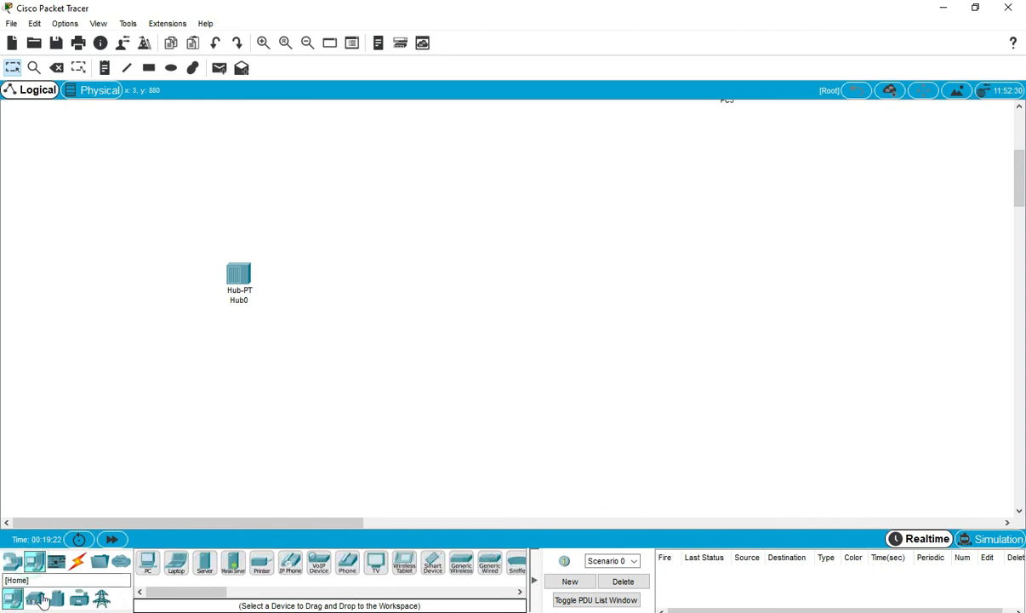
left_click(148, 566)
left_click(195, 397)
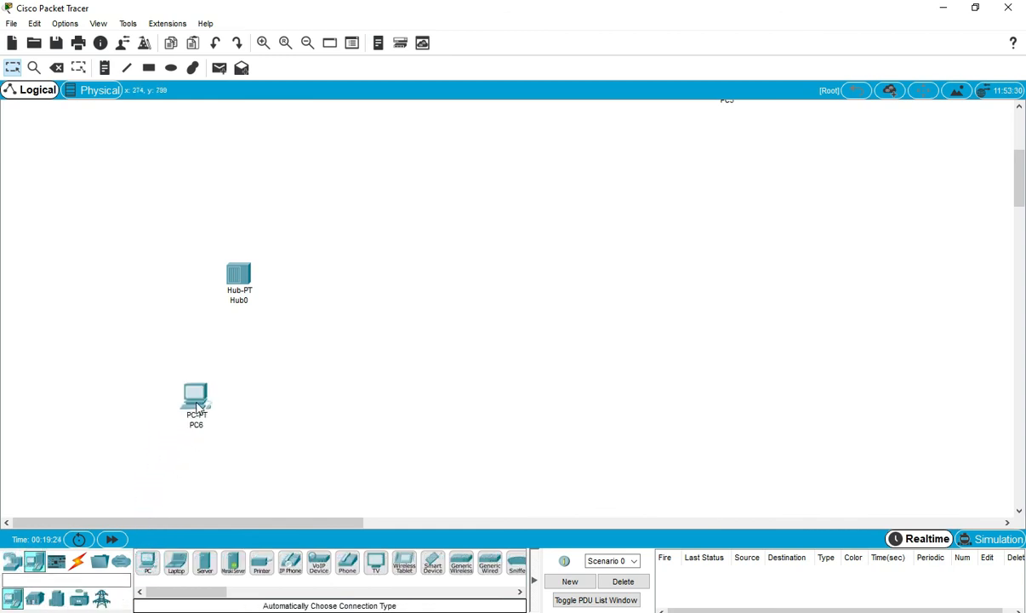
left_click(147, 564)
left_click(365, 319)
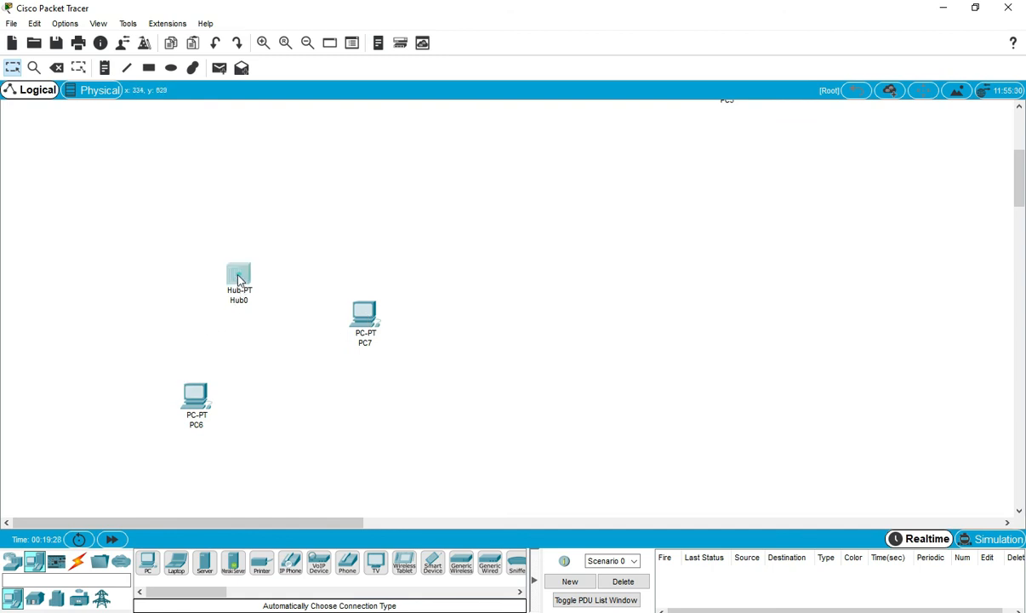
left_click_drag(239, 279, 228, 275)
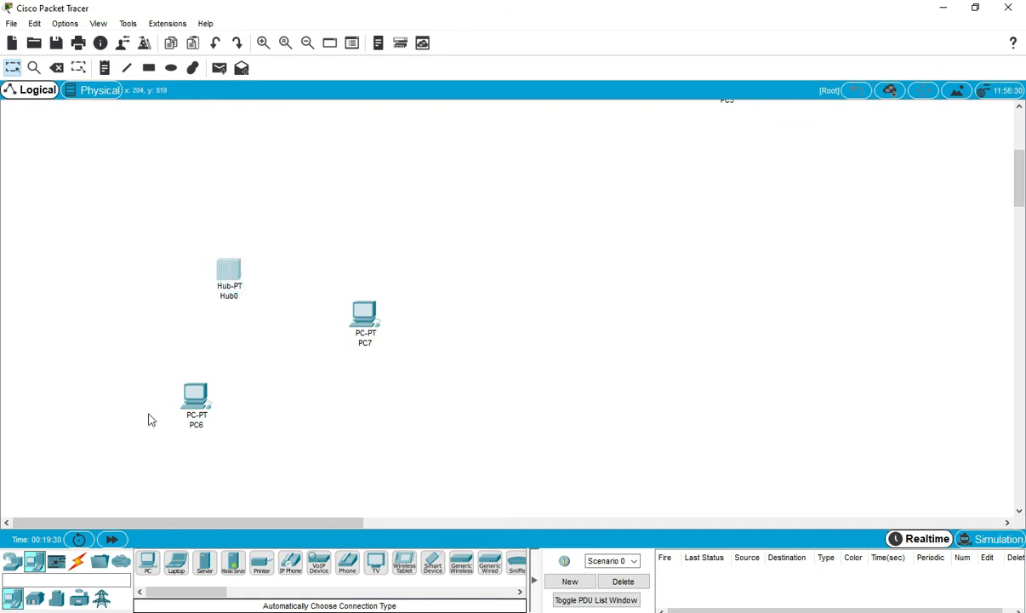
left_click(146, 563)
left_click(149, 172)
- Cable PC8, PC6 and PC7 to the hub, in that order, with automatically chosen connections
left_click(78, 567)
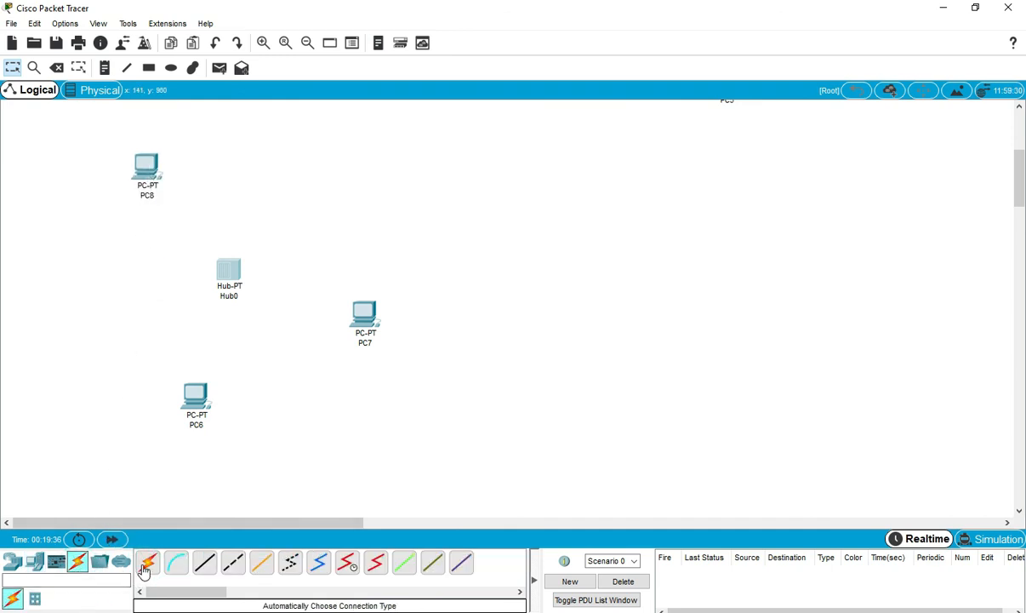
left_click(146, 565)
left_click(150, 173)
left_click(231, 277)
left_click(231, 277)
left_click(196, 395)
left_click(232, 277)
left_click(366, 316)
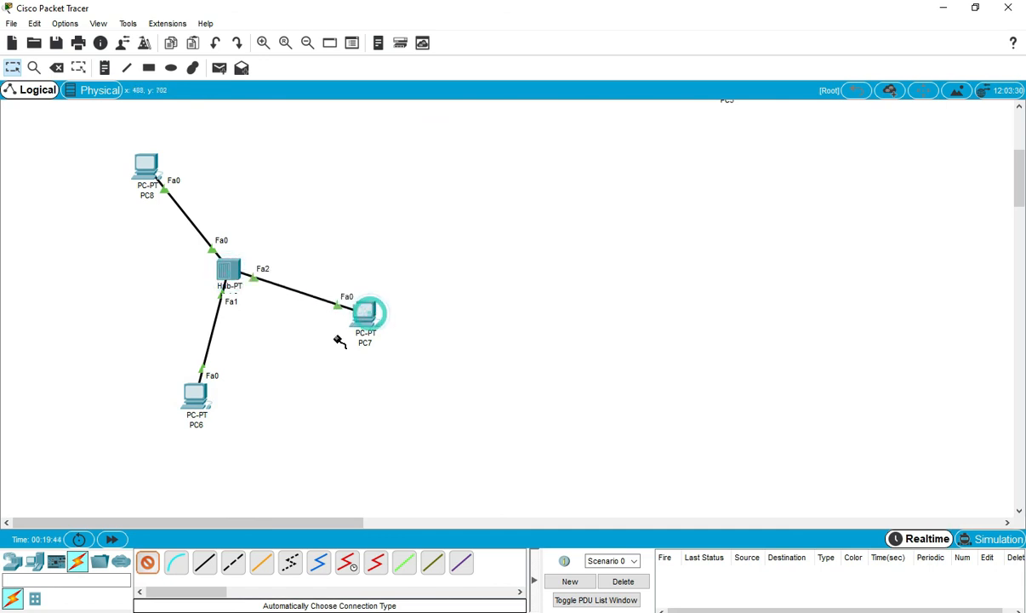
left_click(147, 562)
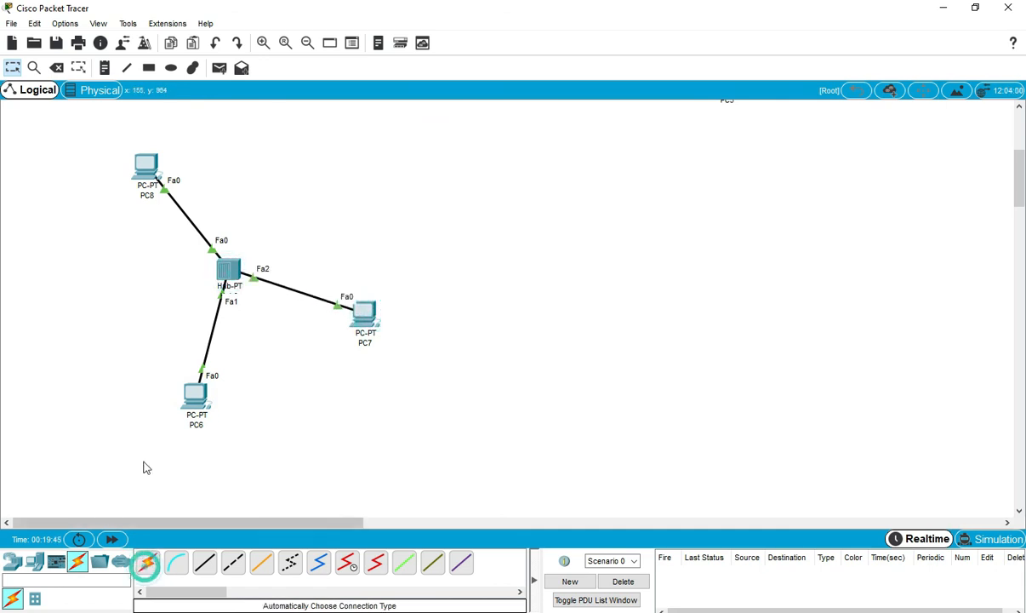
- Assign PC8 the static IP address 192.168.1.1 with subnet mask 255.255.255.0 and close its window
left_click(146, 163)
left_click(325, 109)
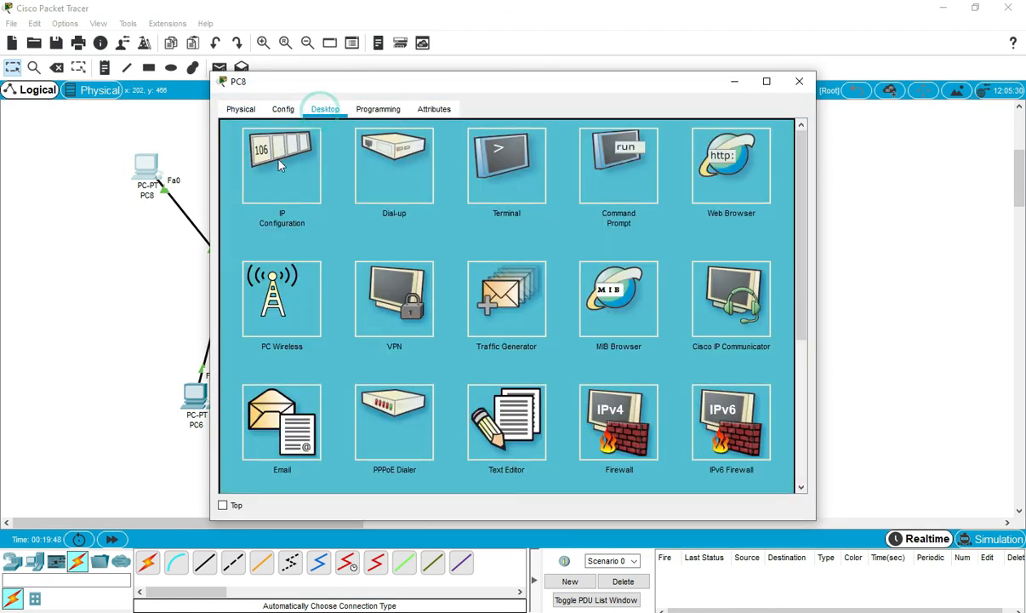
left_click(280, 164)
left_click(444, 211)
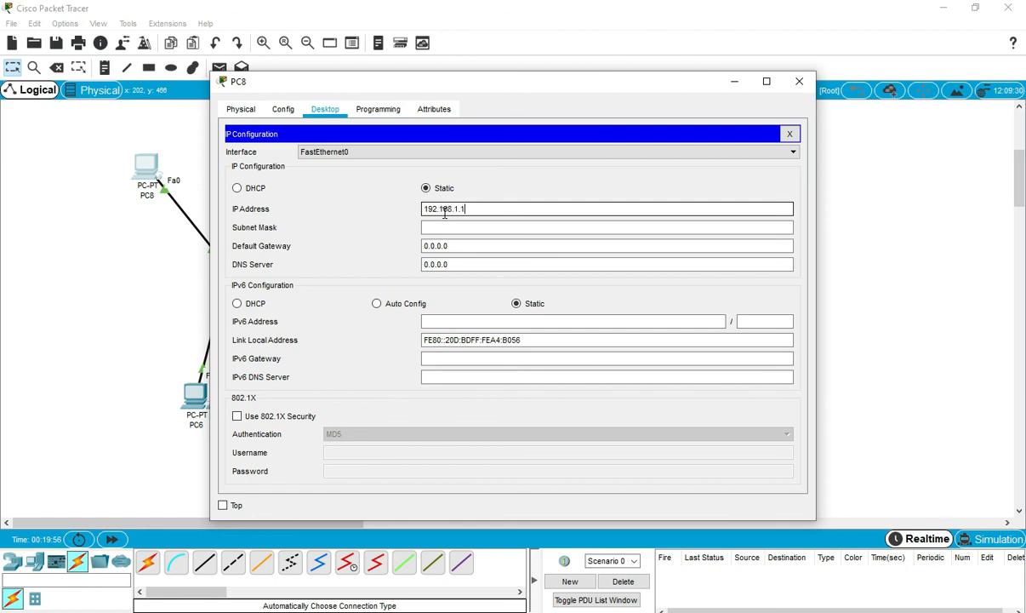
key("Tab")
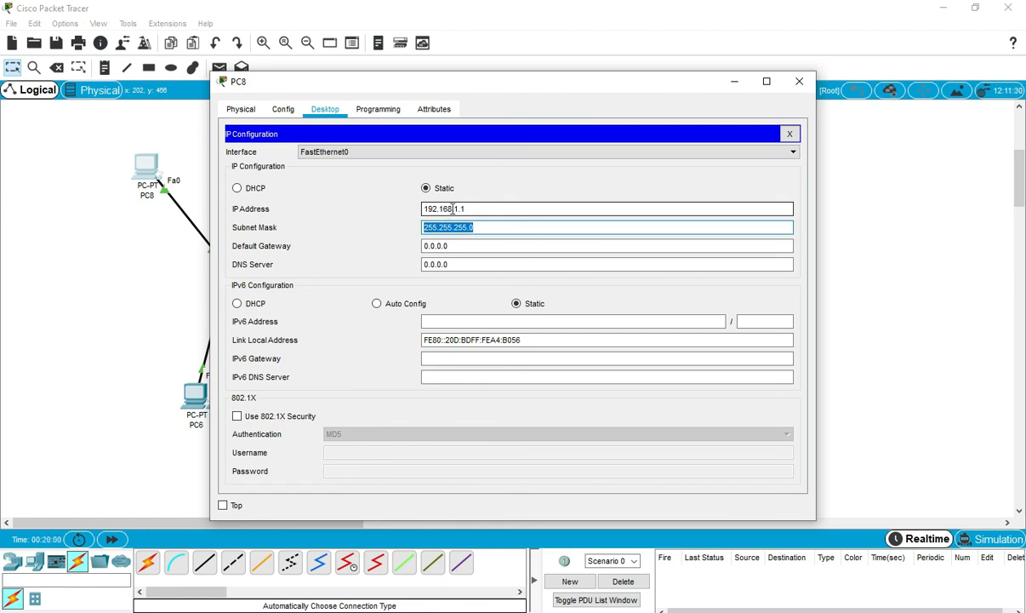
double_click(417, 209)
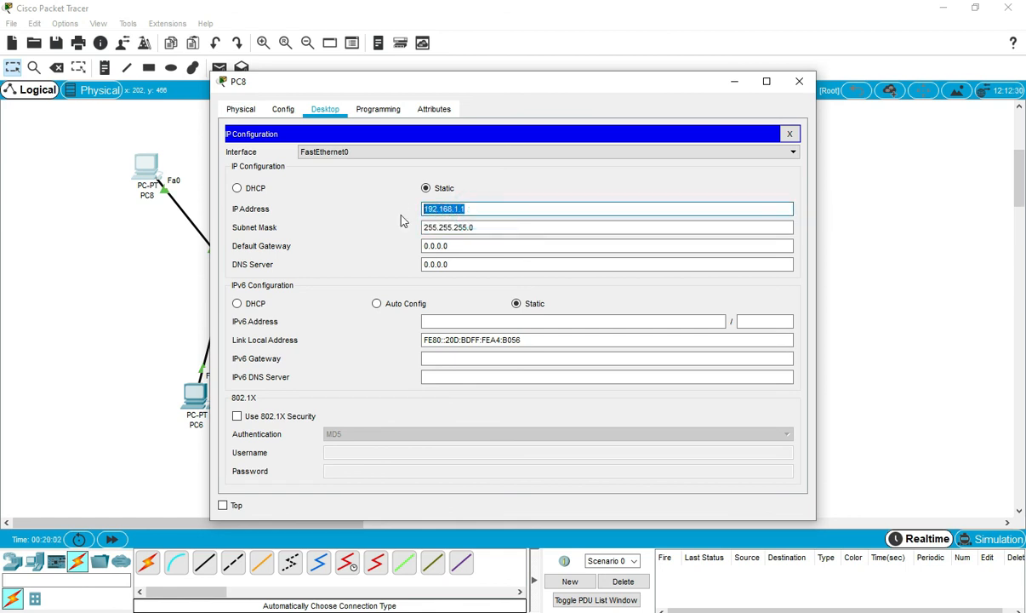
left_click(799, 81)
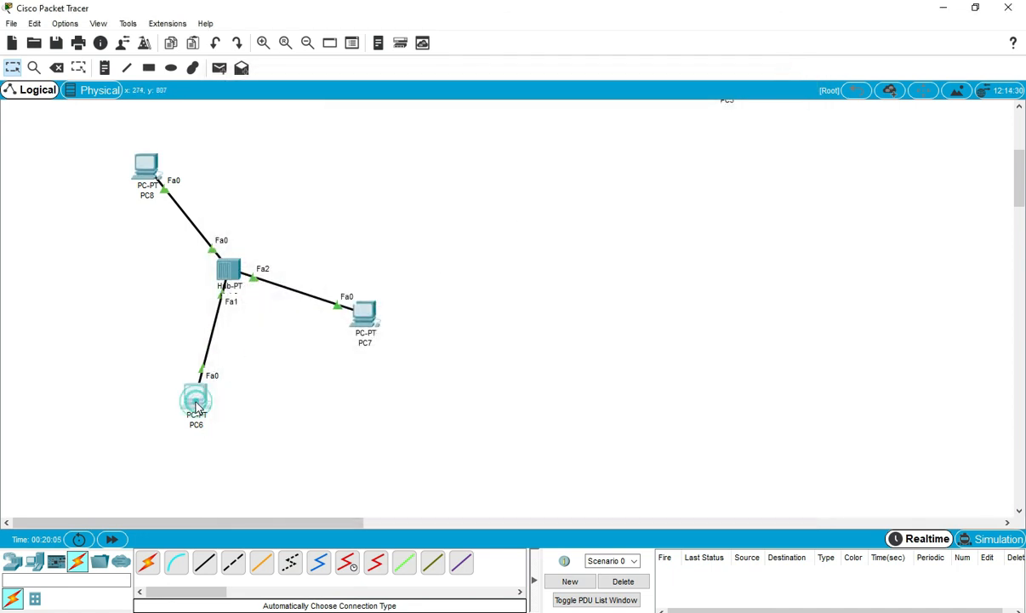
- Assign PC6 the static IP address 192.168.1.2 with subnet mask 255.255.255.0 and close its window
left_click(195, 395)
left_click(325, 109)
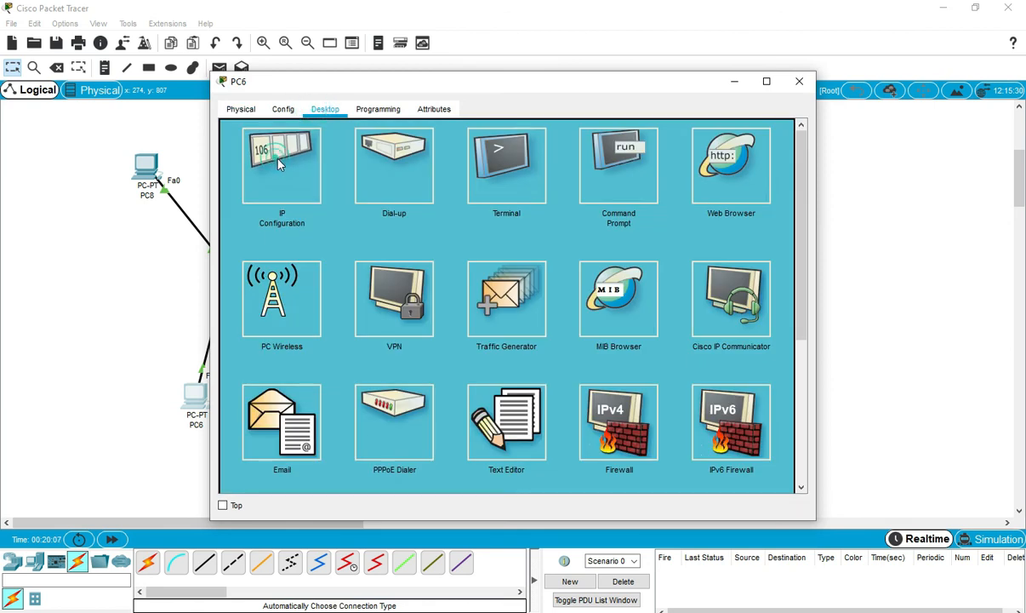
left_click(265, 152)
left_click(445, 208)
type("192.168.1.1")
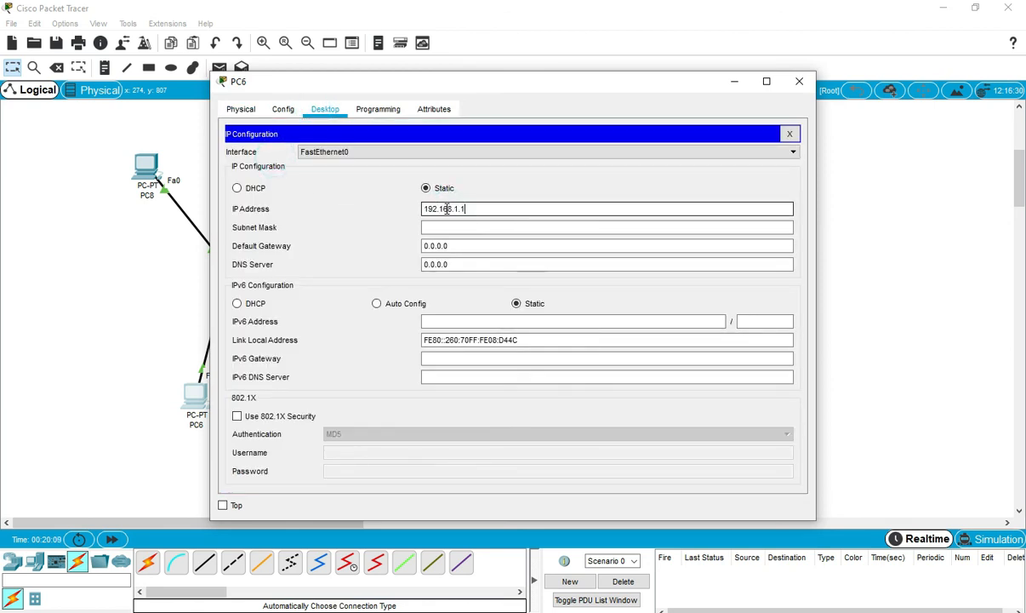
type("2")
key("Tab")
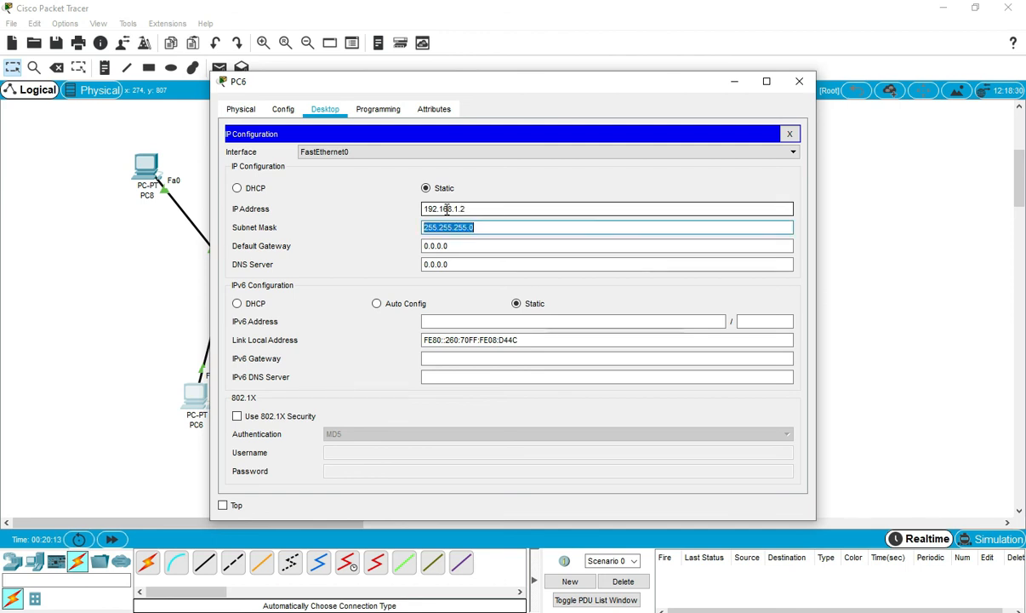
left_click(795, 78)
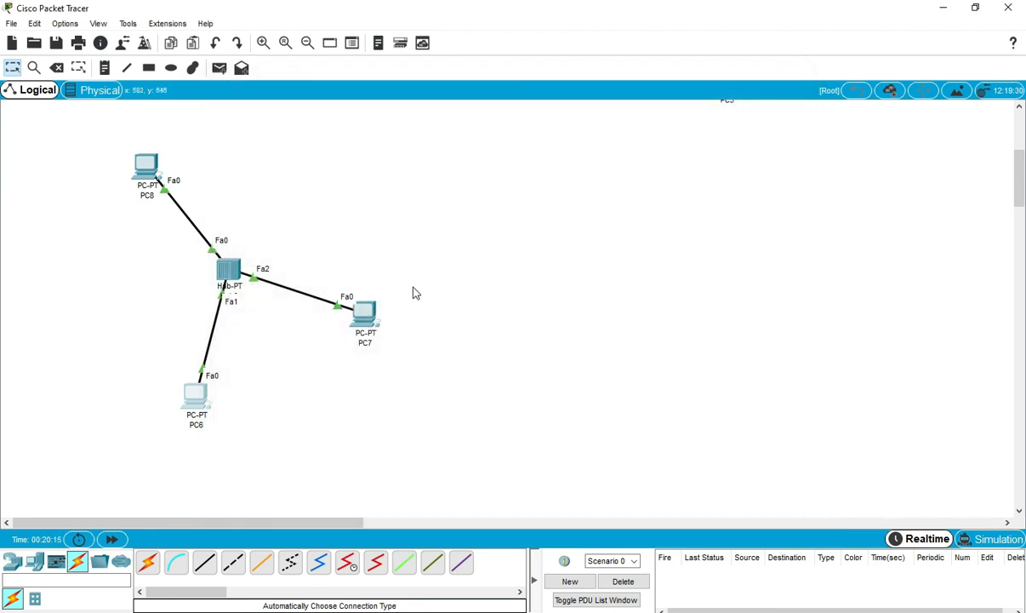
- Assign PC7 the static IP address 192.168.1.3 with mask 255.255.255.0, close its window, and move PC7 slightly up and away from the hub
left_click(364, 314)
left_click(325, 109)
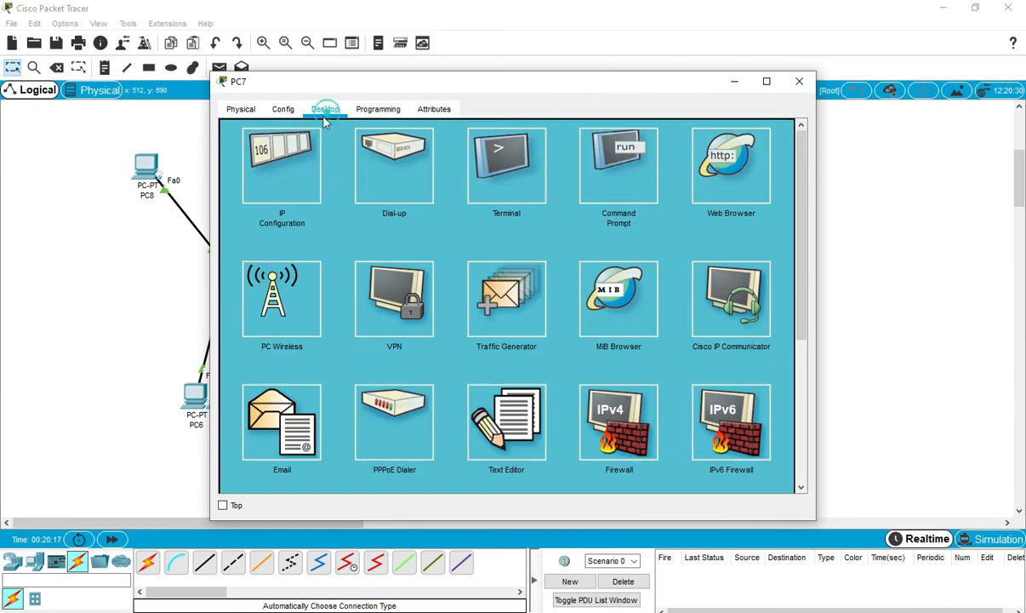
left_click(247, 155)
left_click(429, 209)
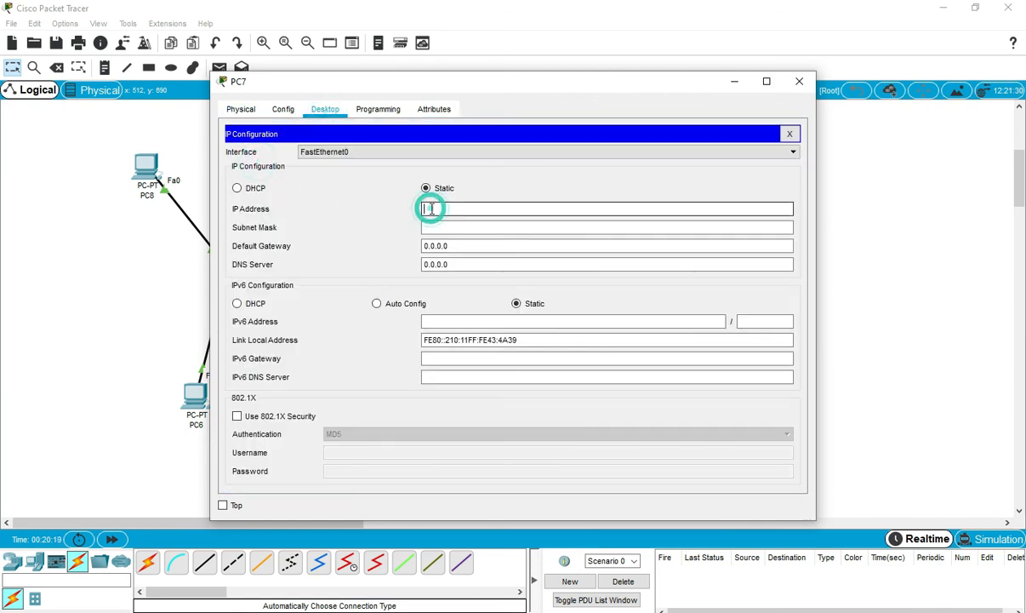
type("192.168.1.1")
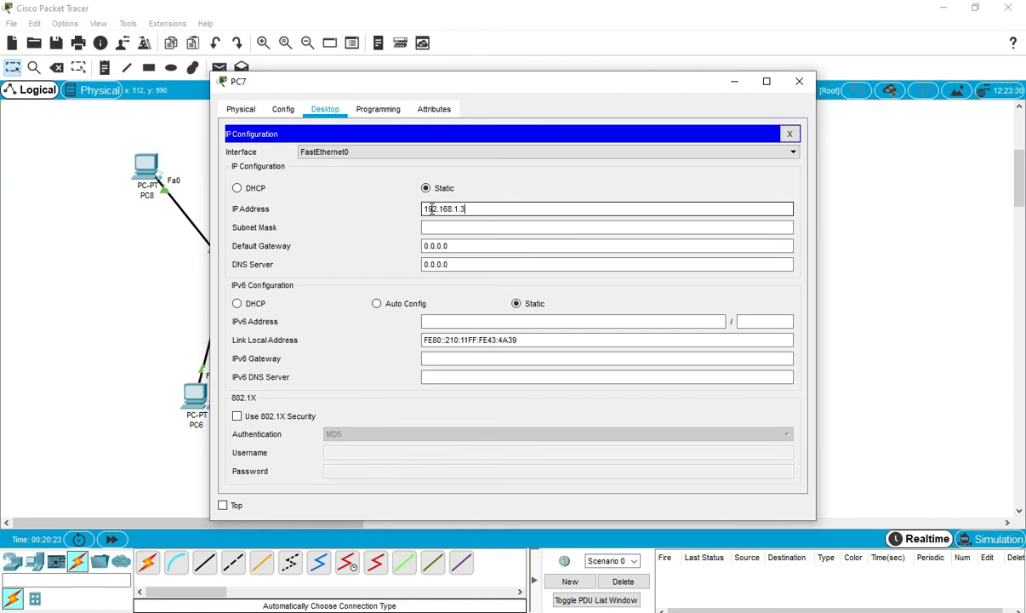
key("Tab")
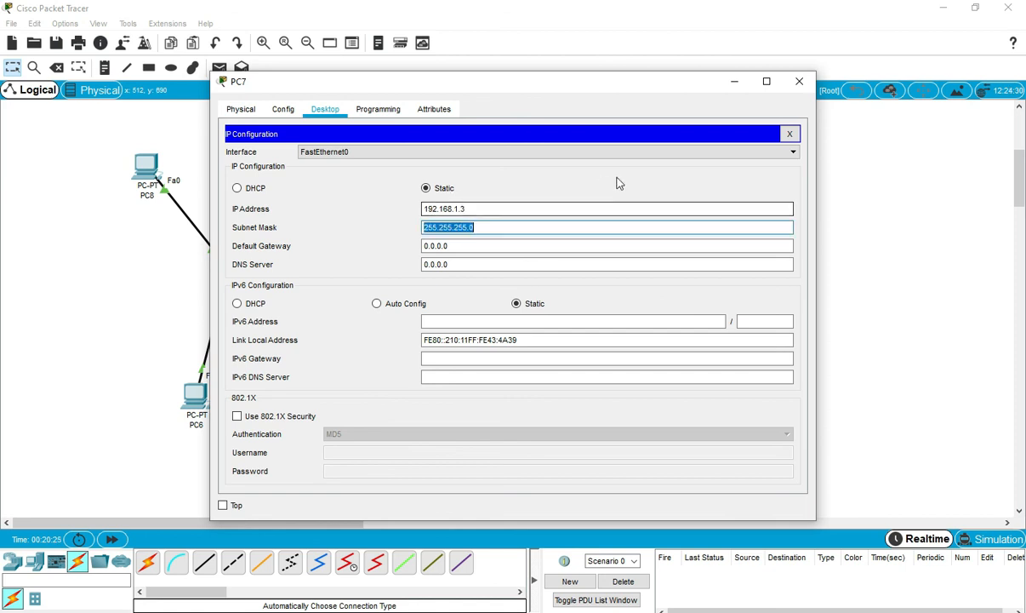
left_click(797, 82)
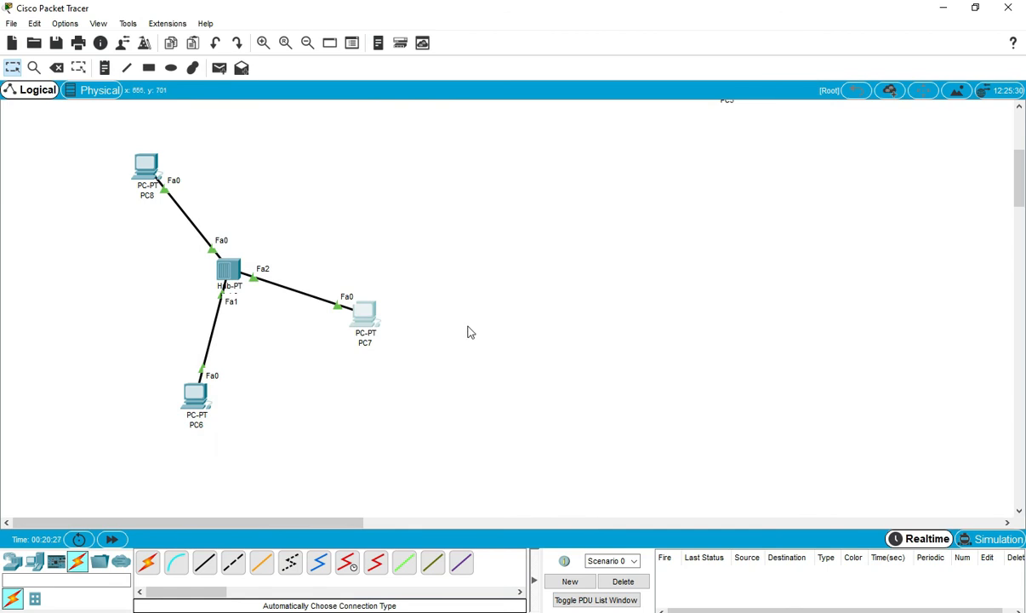
left_click_drag(362, 313, 385, 294)
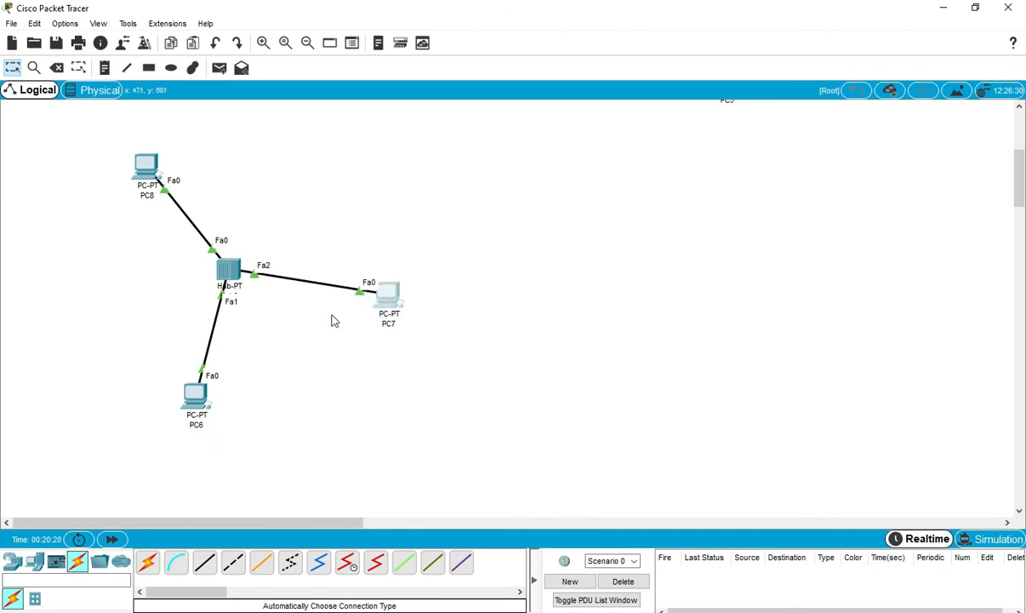
left_click(279, 332)
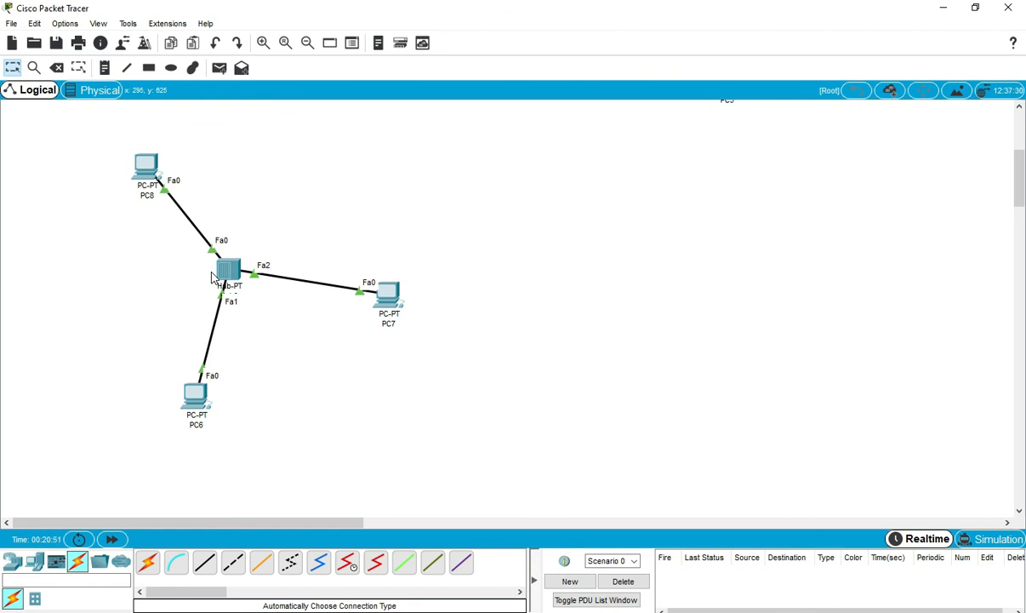
- Switch to Simulation mode, hide the event list, and add a simple PDU from PC6 to PC8
left_click(985, 539)
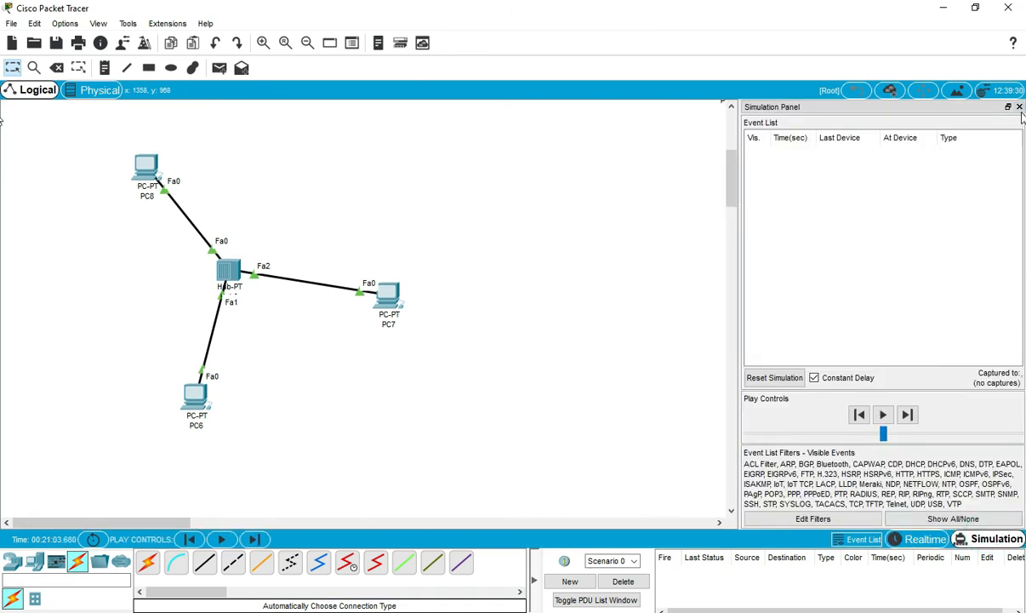
left_click(1019, 106)
left_click(219, 68)
left_click(200, 394)
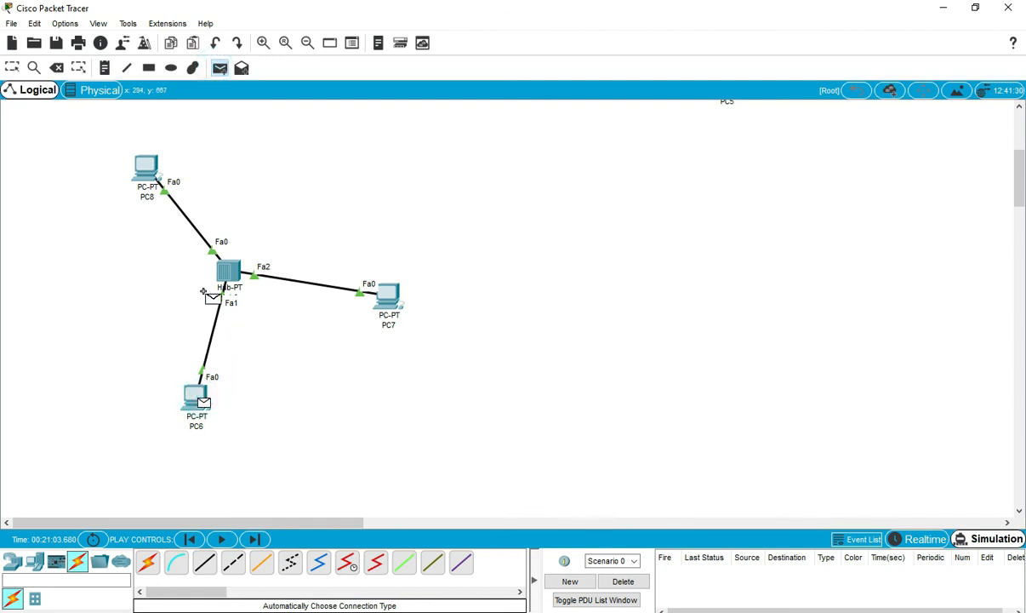
left_click(149, 171)
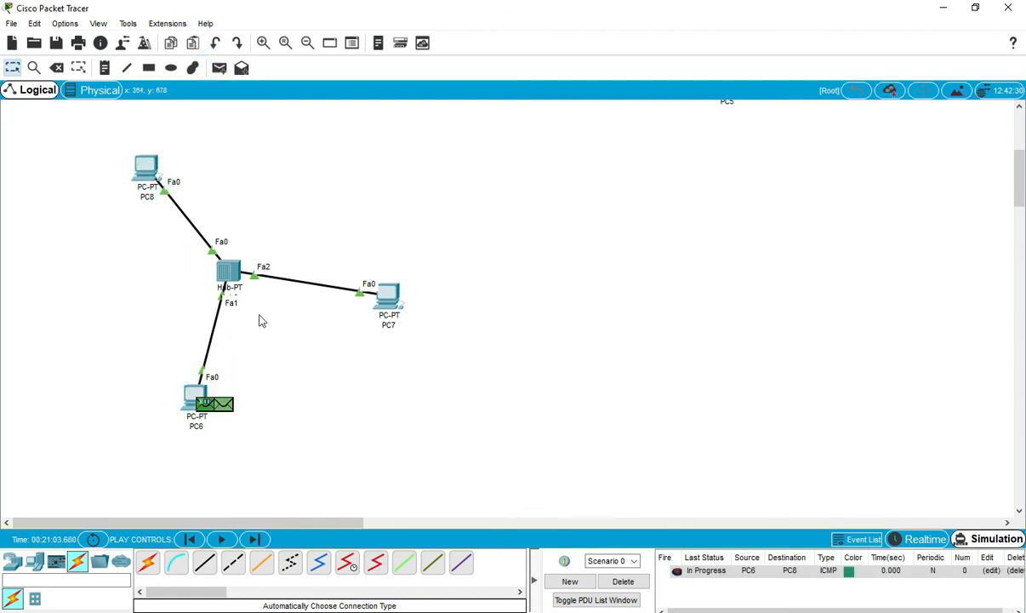
- Add a second simple PDU from PC7 to PC8
left_click(219, 68)
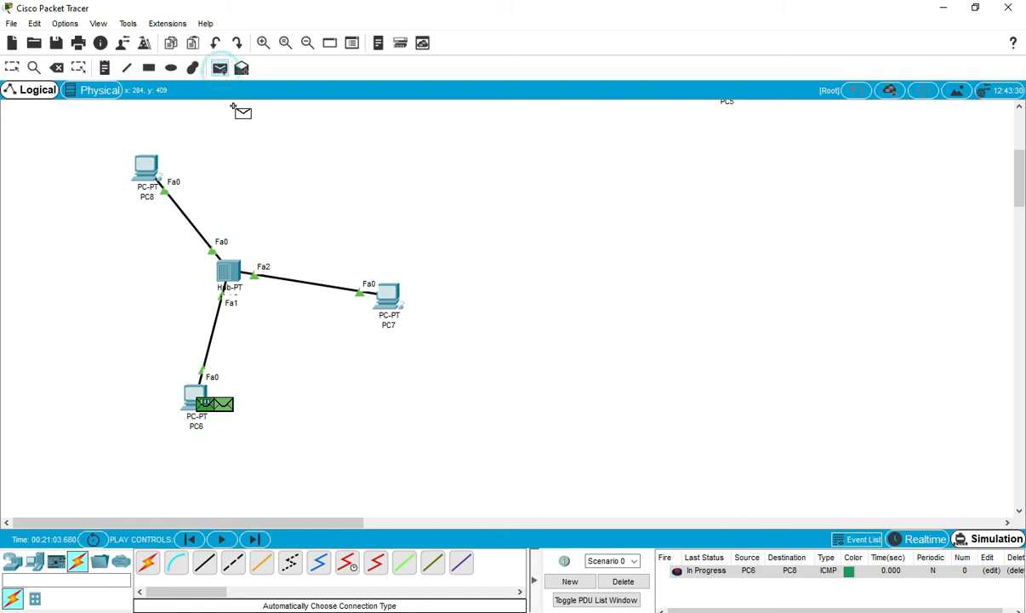
left_click(379, 291)
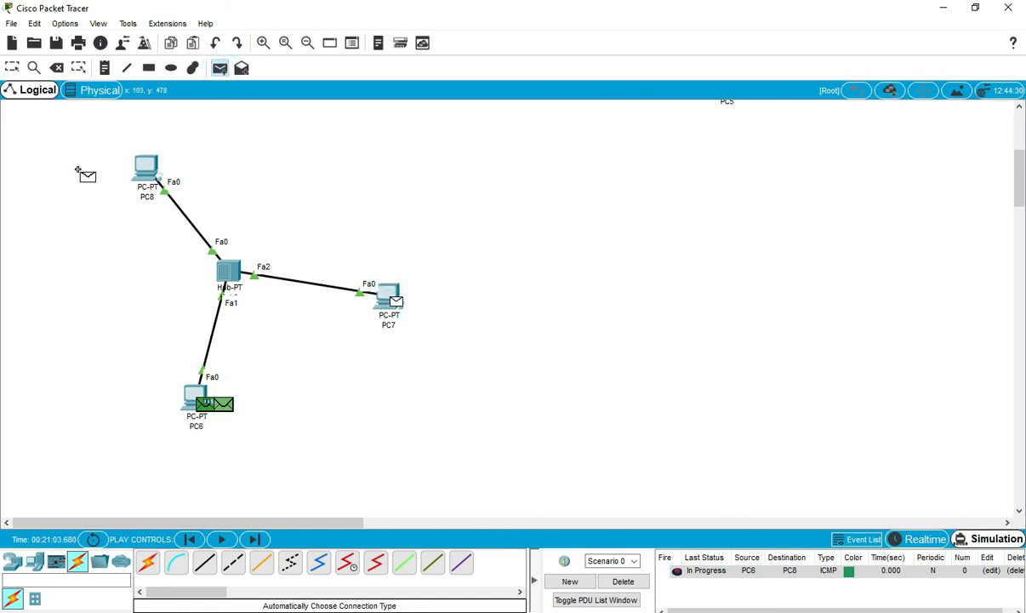
left_click(145, 167)
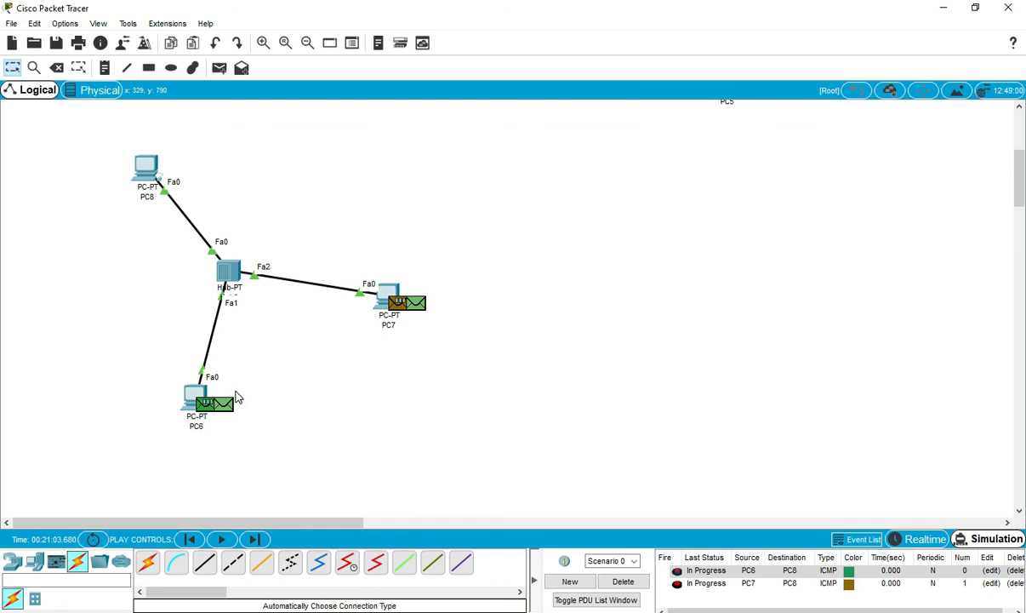
- Step the simulation forward to bring both packets to the hub, and delete the PDU scenario
left_click(255, 540)
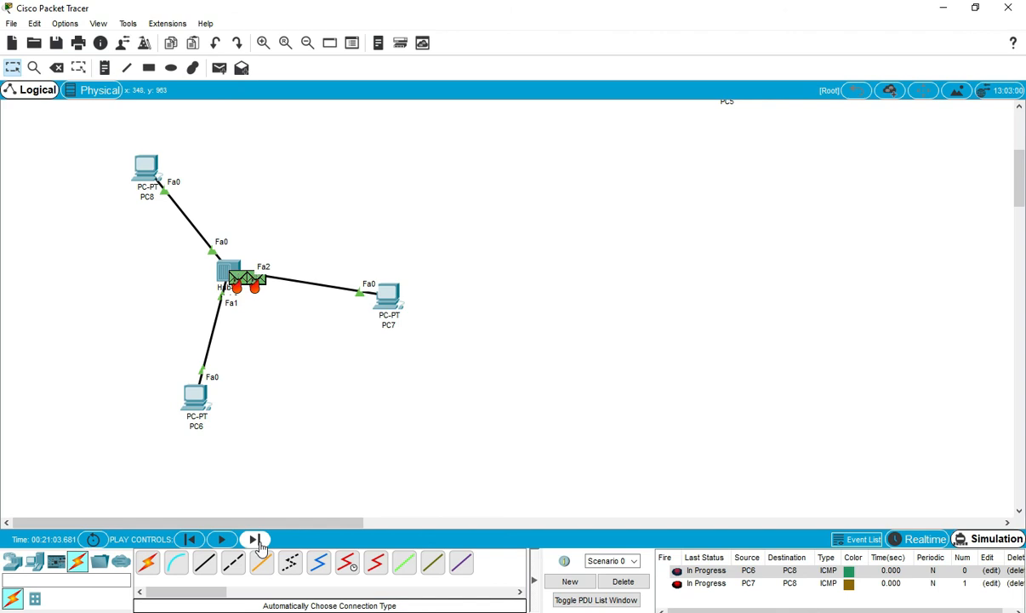
left_click(624, 581)
scroll(3, 144, "up", 5)
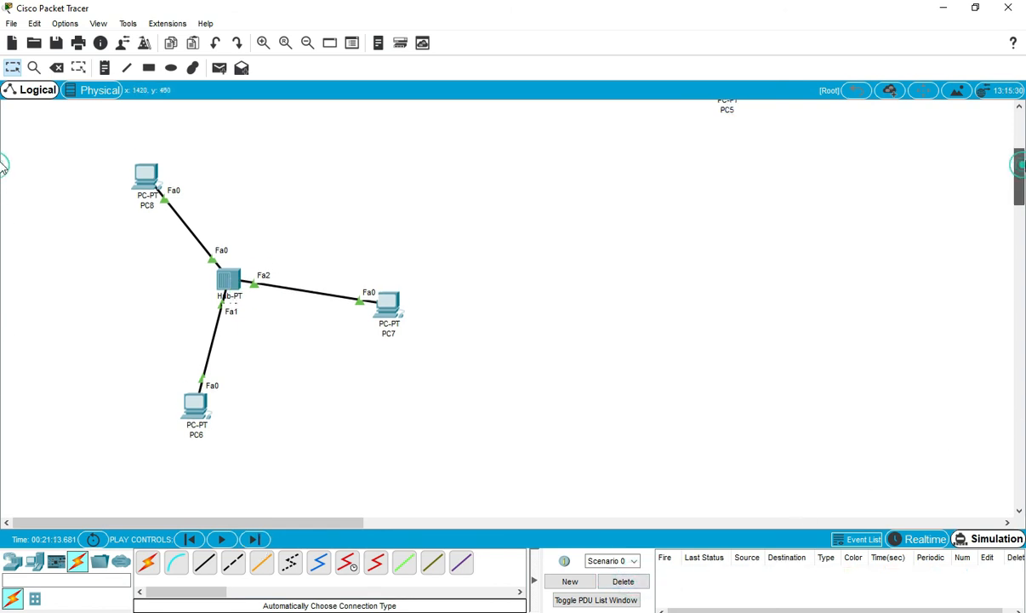